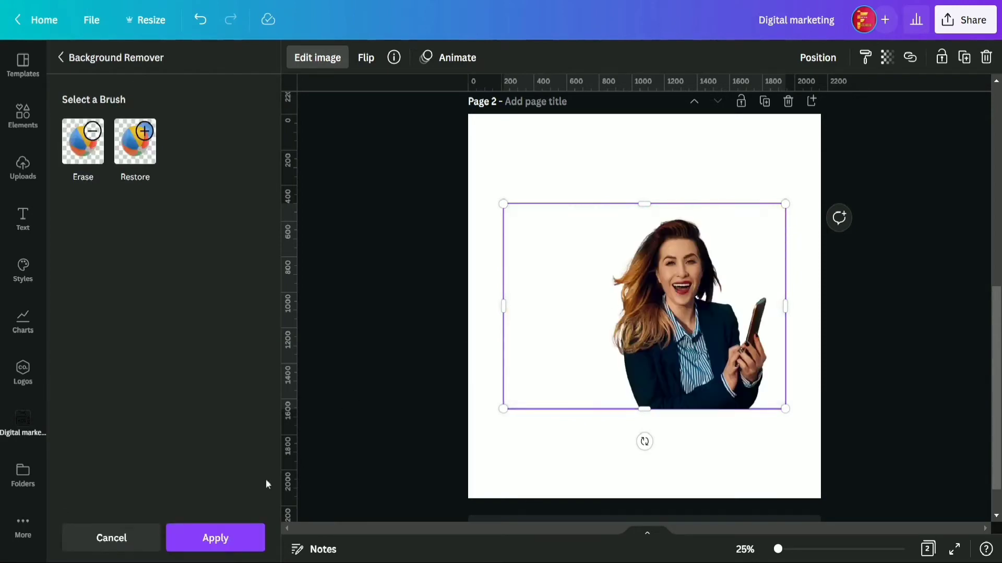
Apply the background removal to keep the cut-out photo of the woman with the phone
click(228, 537)
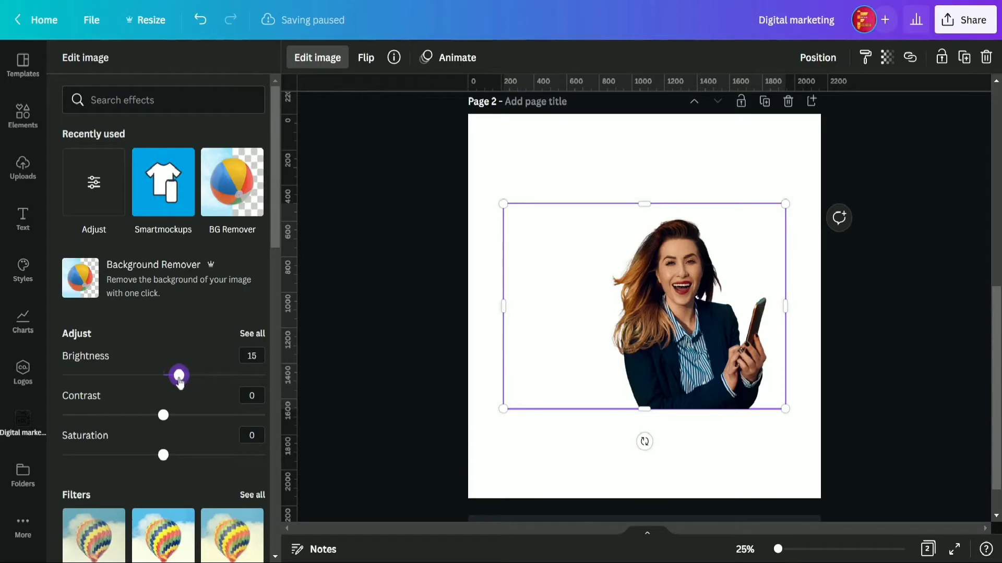
Lower the photo's contrast, crop away its empty left side and trim the right edge, then flip it horizontally
drag(163, 415, 158, 417)
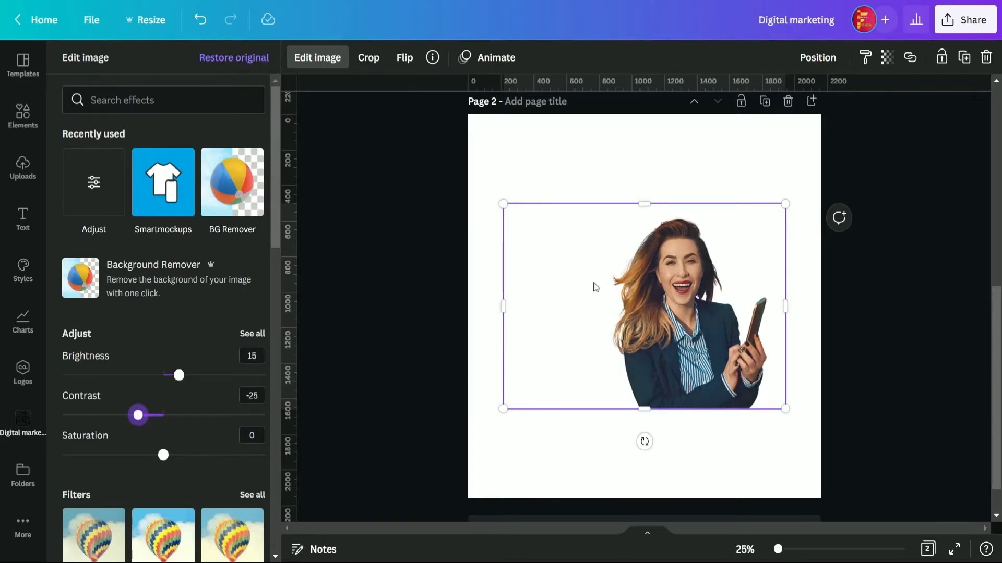
drag(504, 307, 608, 316)
drag(779, 304, 773, 305)
click(405, 57)
click(420, 94)
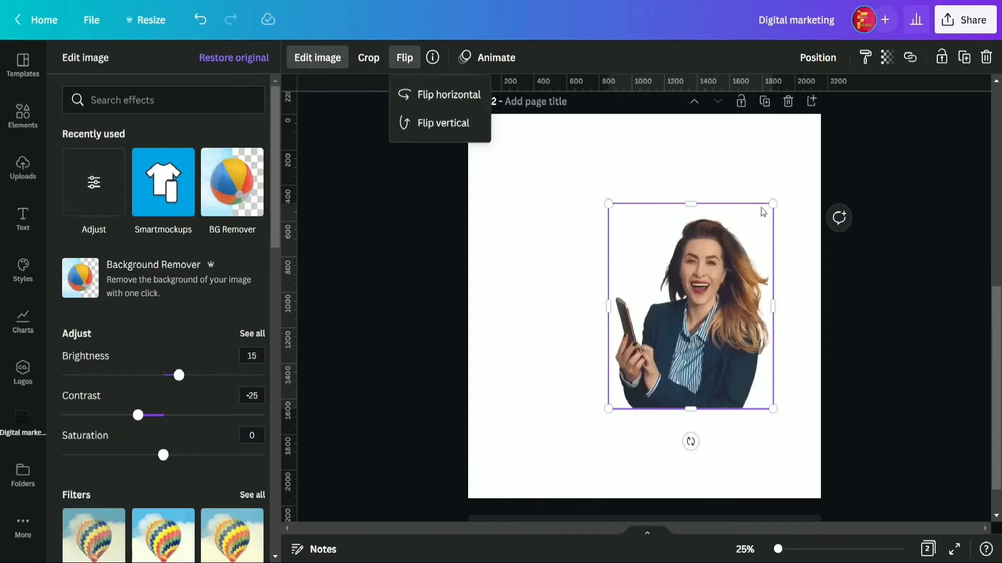
Enlarge the photo against the page's bottom and right edges, with contrast raised to 23
drag(771, 207, 863, 92)
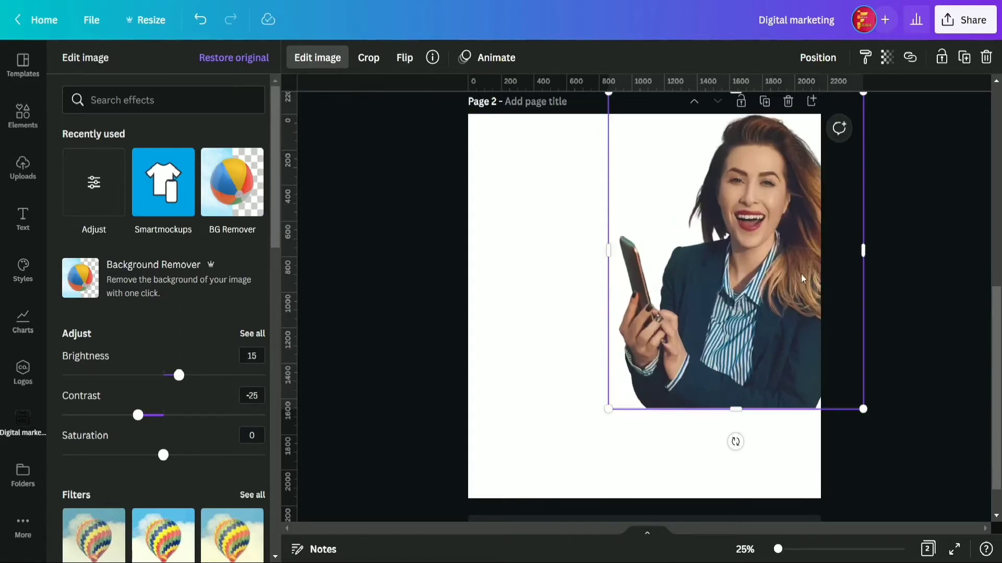
drag(784, 269, 801, 352)
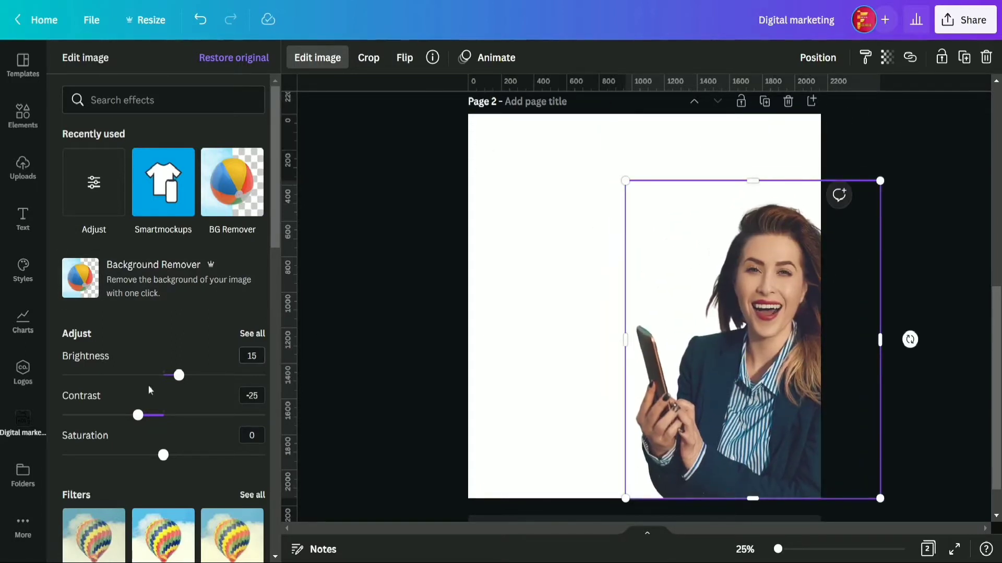
drag(137, 416, 193, 416)
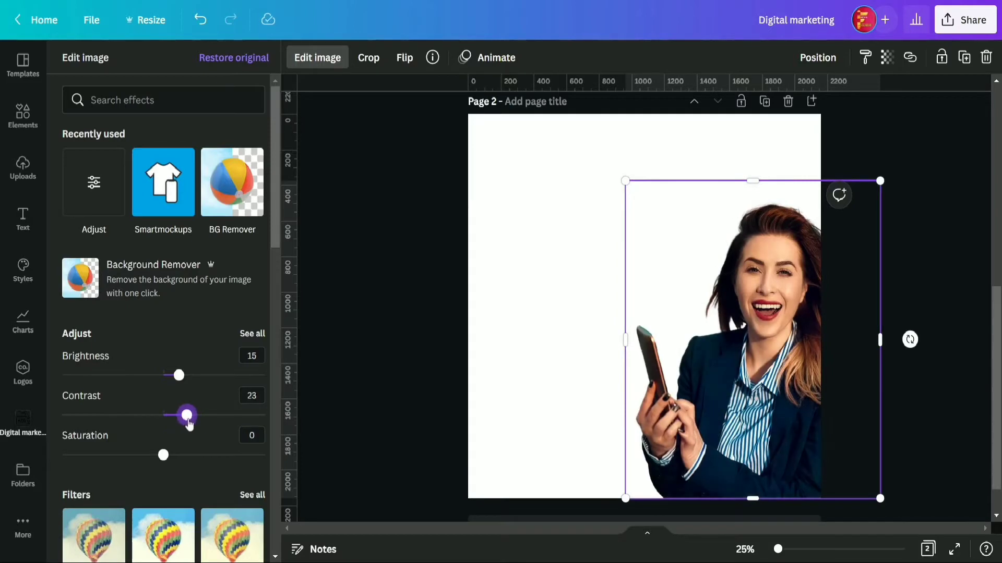
click(348, 280)
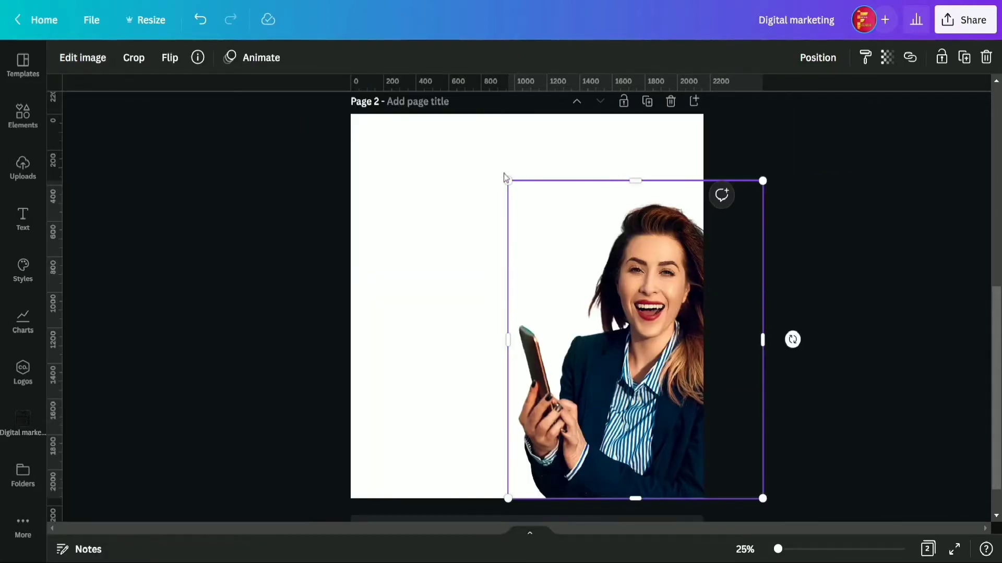
drag(509, 181, 490, 159)
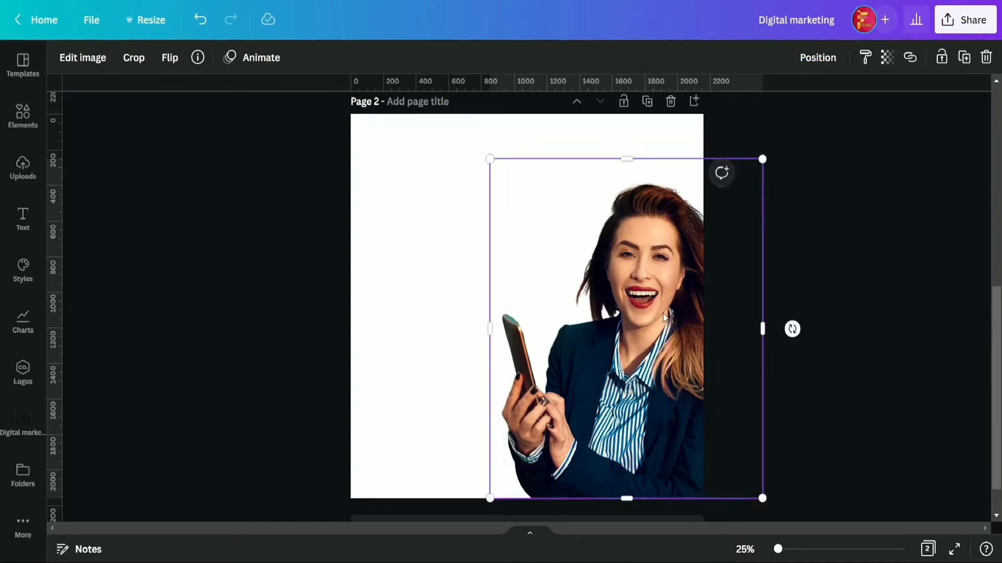
drag(663, 314, 665, 314)
click(865, 296)
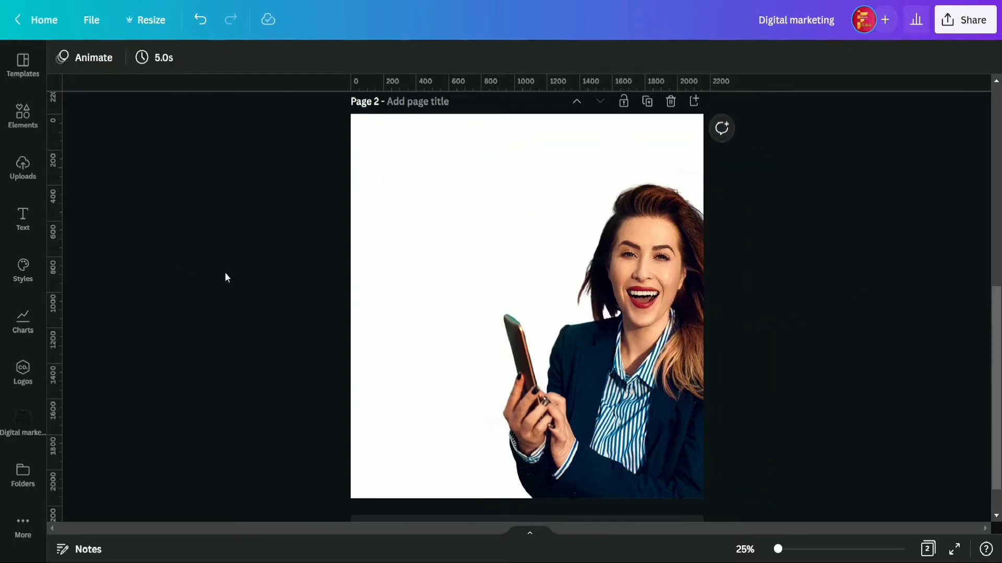
Add a circle from the Digital marketing collection and fill it dark navy #0c1221
click(23, 423)
click(213, 190)
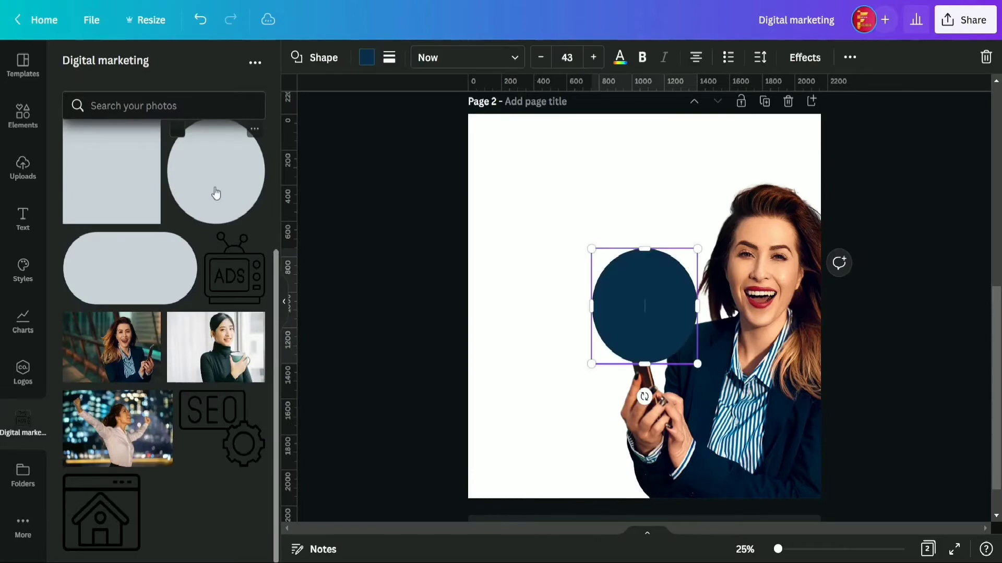
click(367, 57)
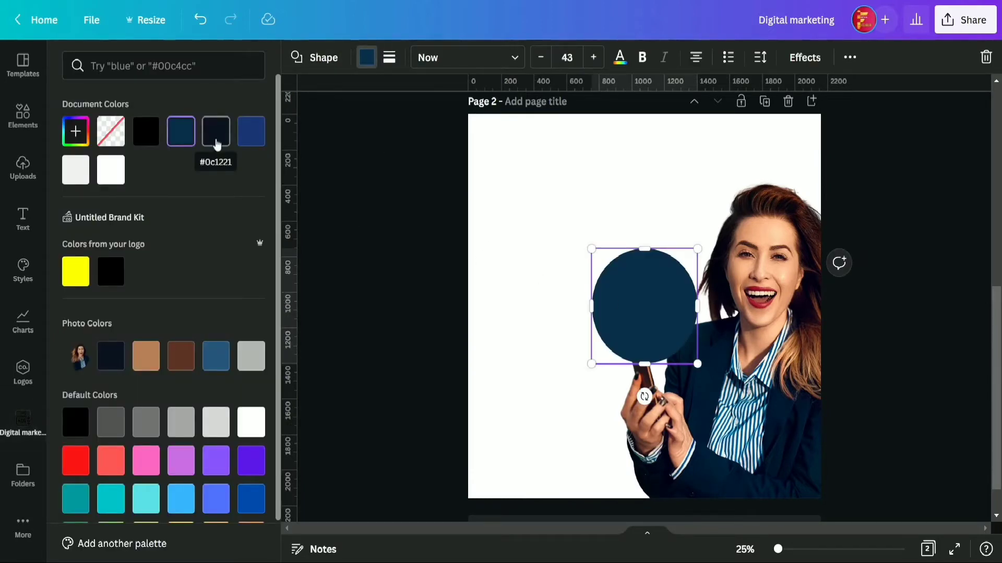
click(216, 144)
click(552, 264)
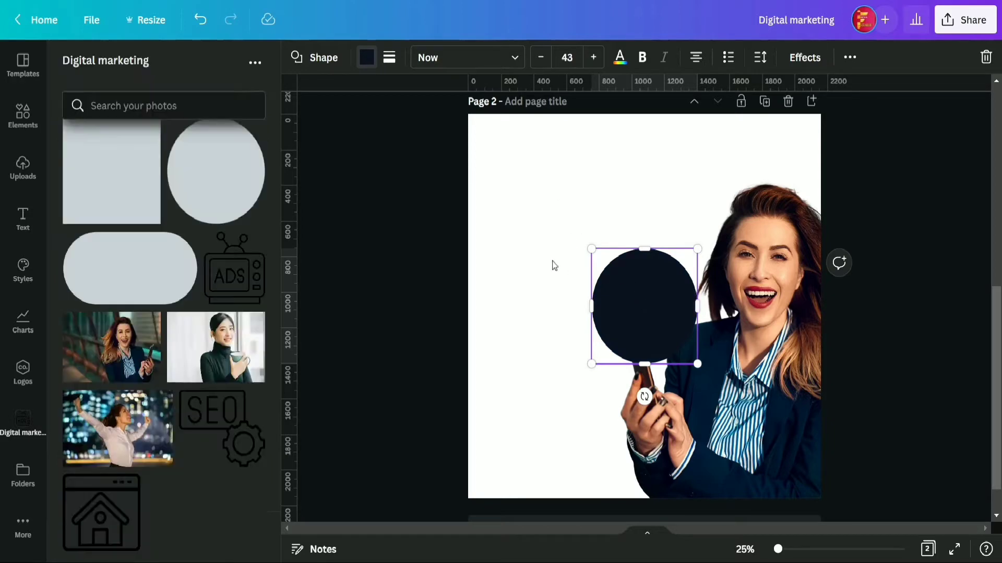
Move the circle into the top-left corner and enlarge it so it bleeds off the page
drag(638, 308, 491, 149)
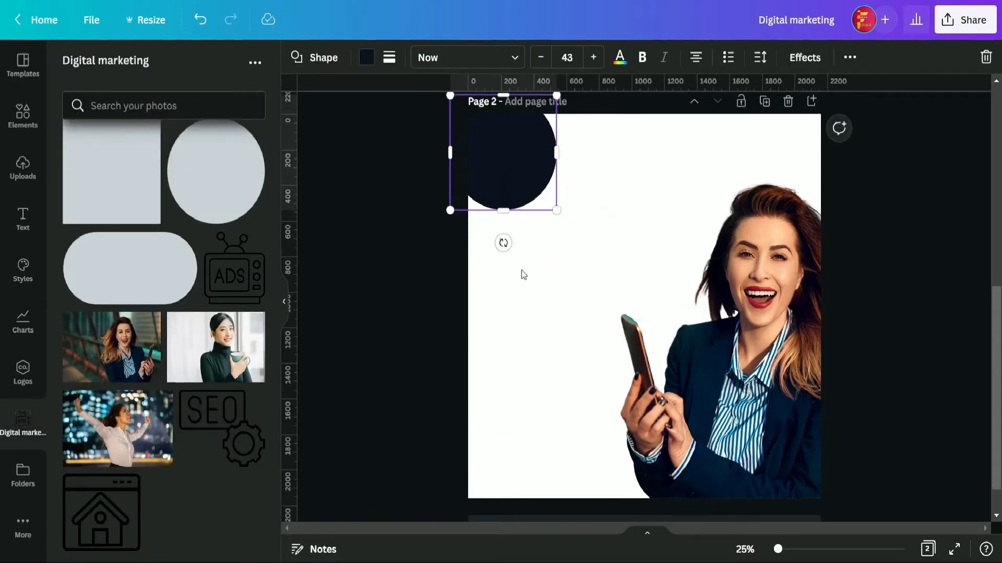
drag(557, 210, 539, 188)
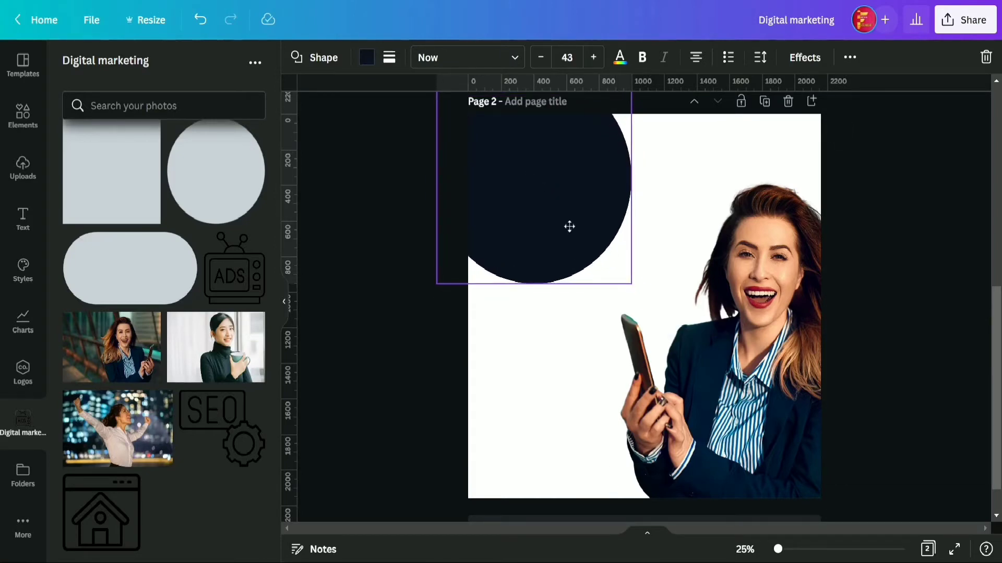
drag(628, 285, 673, 308)
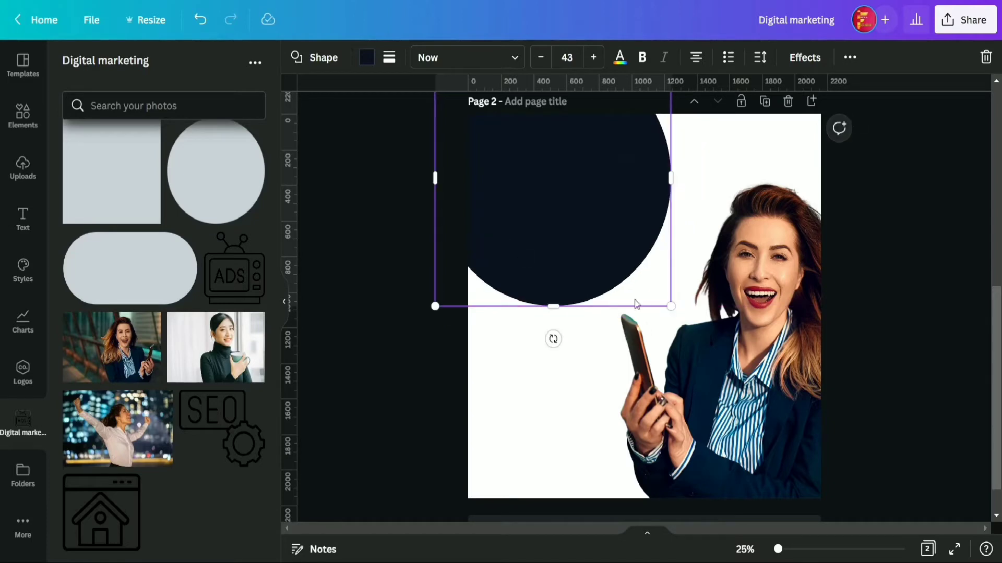
drag(568, 245, 556, 255)
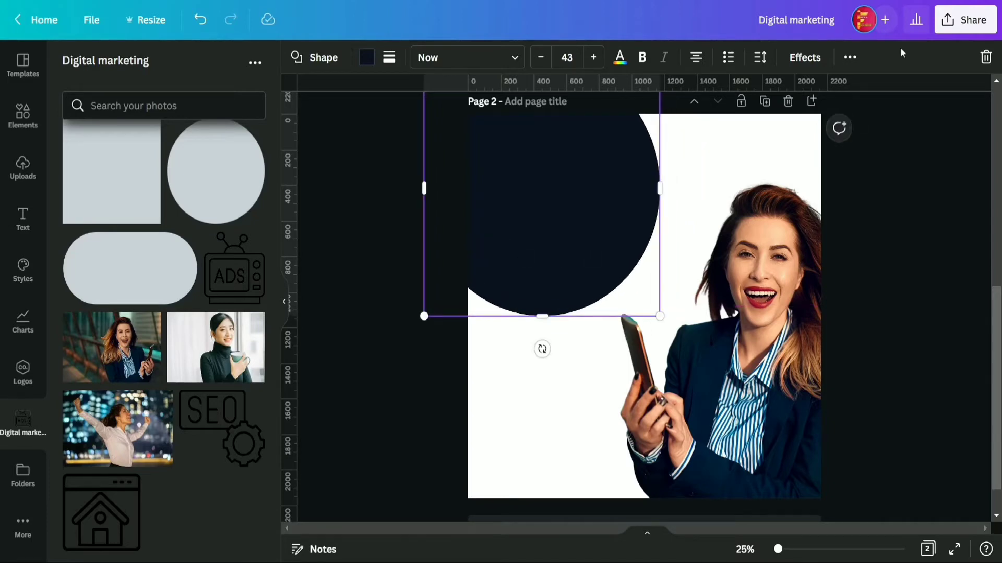
drag(556, 214, 592, 194)
click(849, 57)
drag(440, 287, 427, 301)
Fill the shape white and send it one layer backward
click(367, 58)
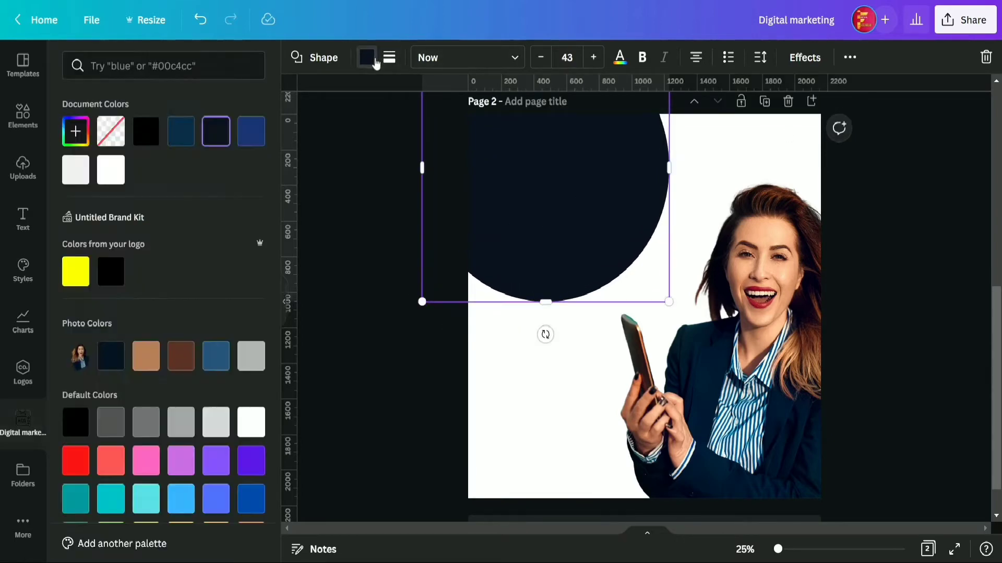
click(108, 177)
right_click(580, 182)
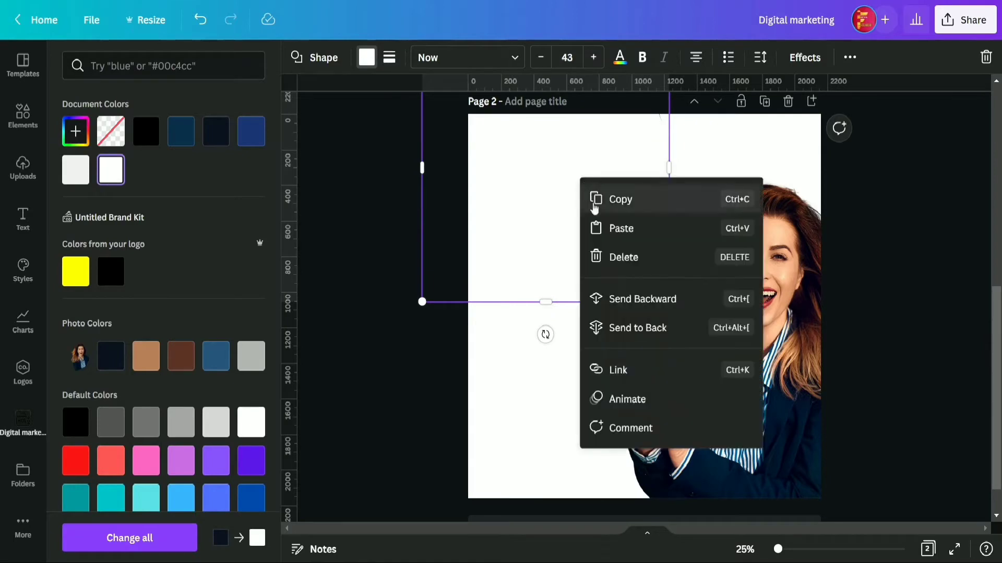
click(644, 295)
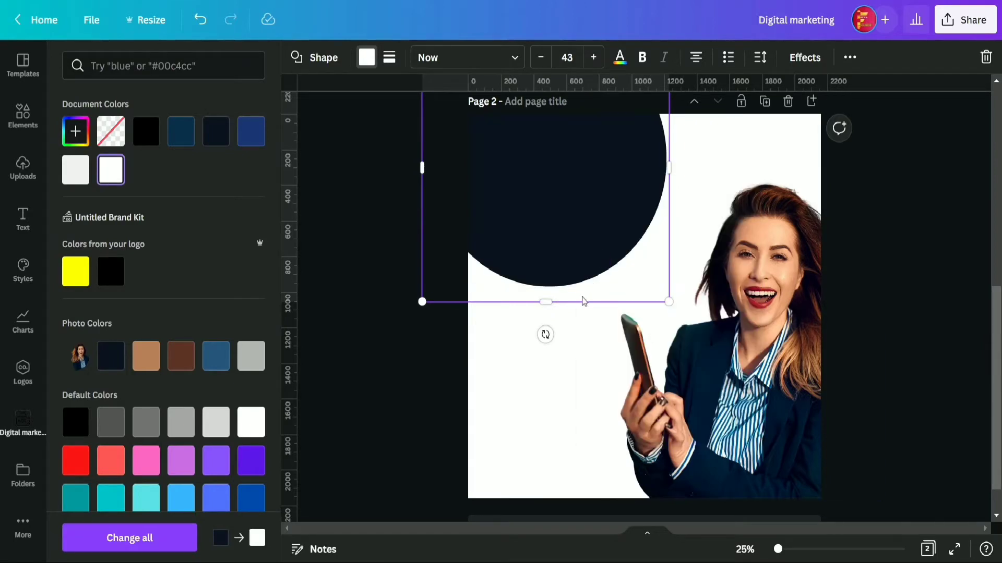
Align the circle horizontally and vertically using the Position options, then deselect it
click(850, 58)
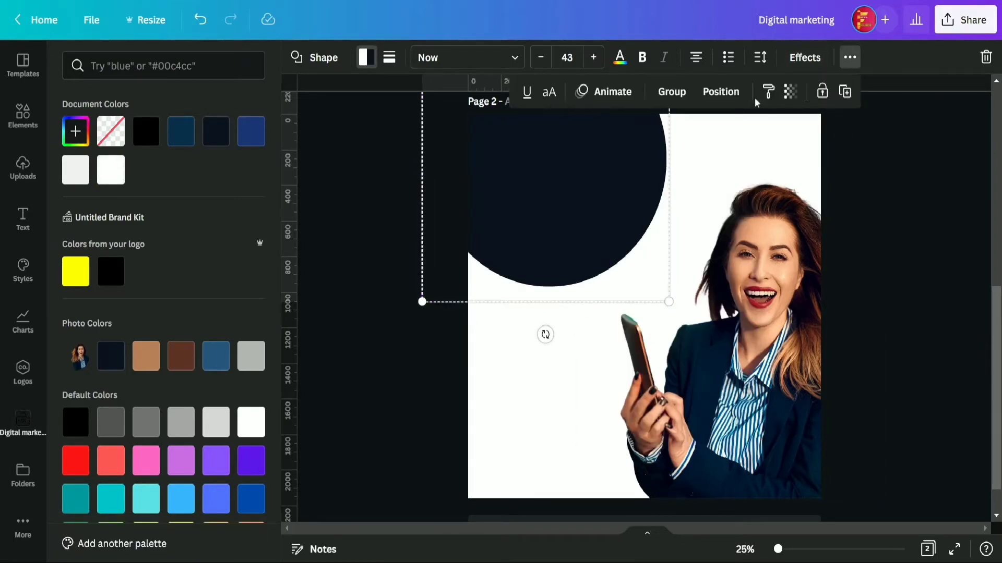
click(720, 91)
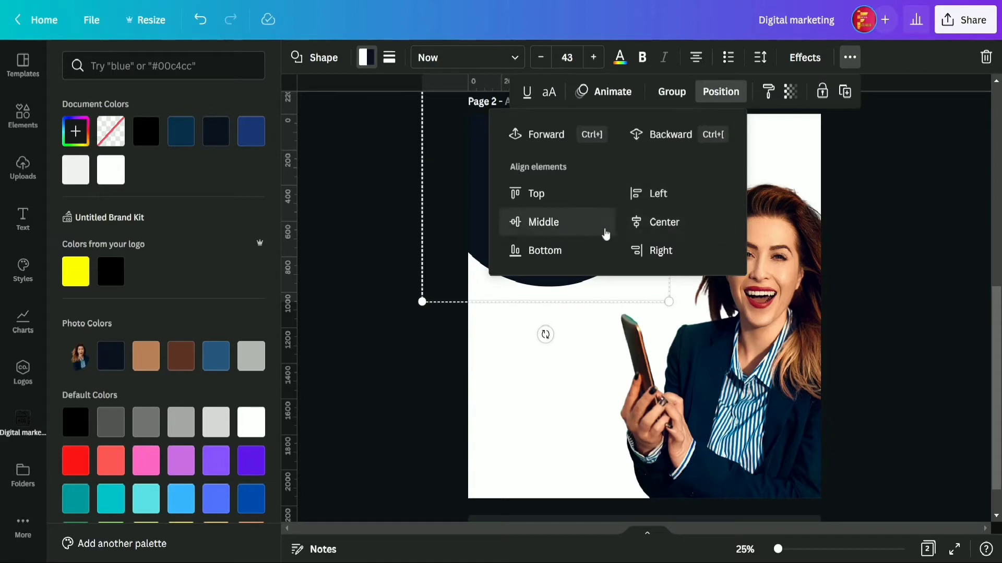
click(662, 224)
click(541, 223)
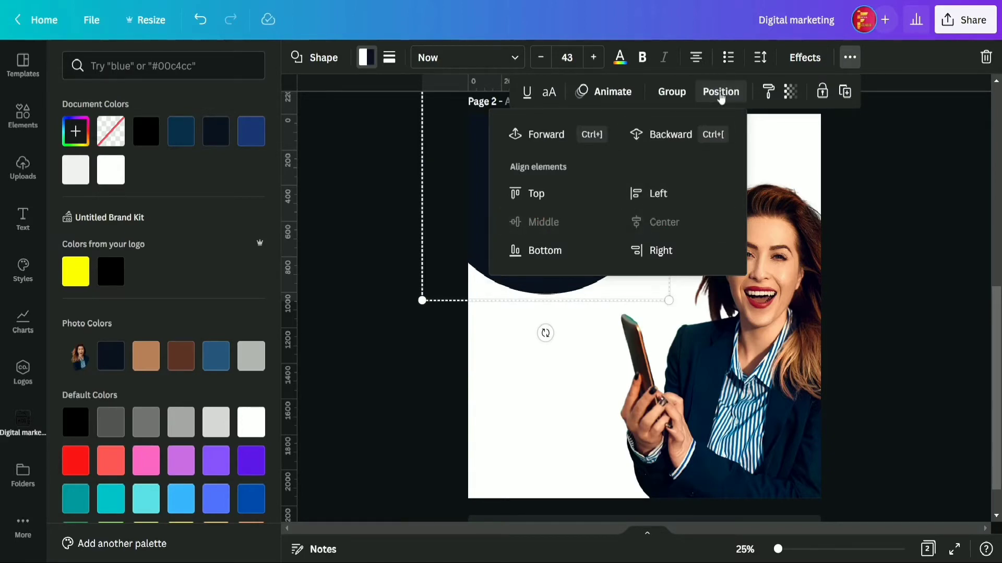
click(849, 58)
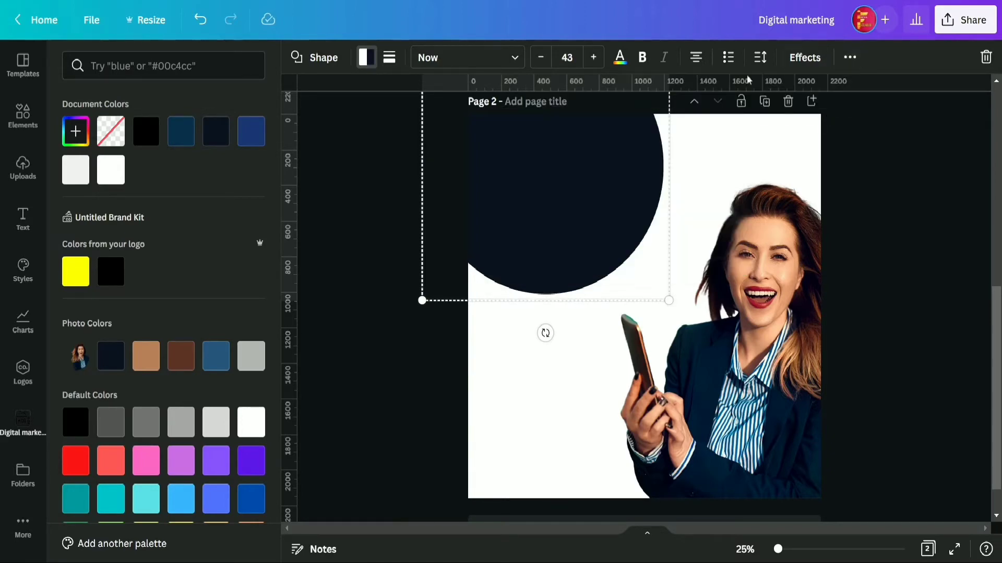
click(385, 307)
click(526, 228)
click(853, 60)
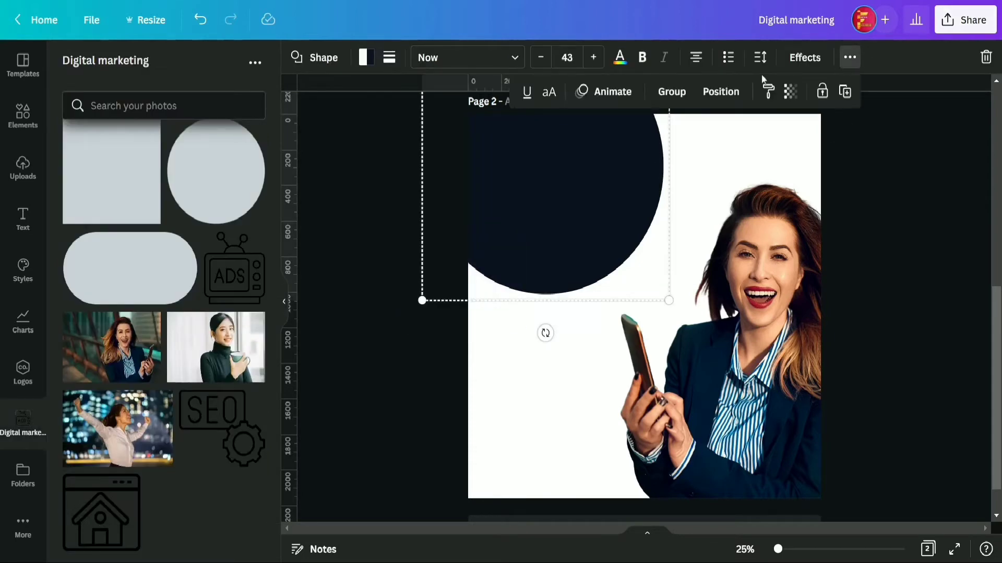
click(672, 92)
click(868, 170)
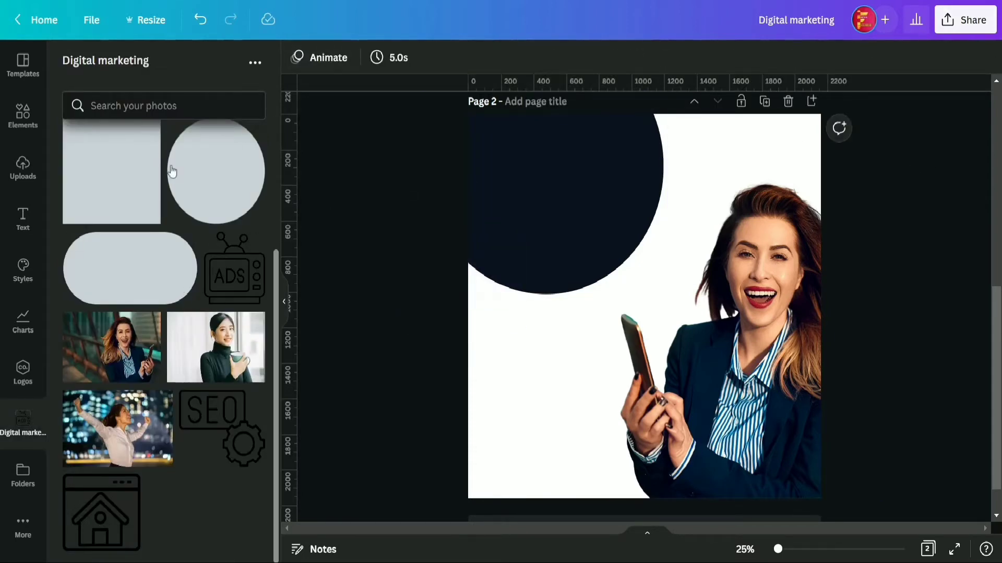
Add a square, reshape it into a thin bar at the top right, and colour it dark navy
scroll(170, 167, up, 1)
click(113, 229)
click(469, 347)
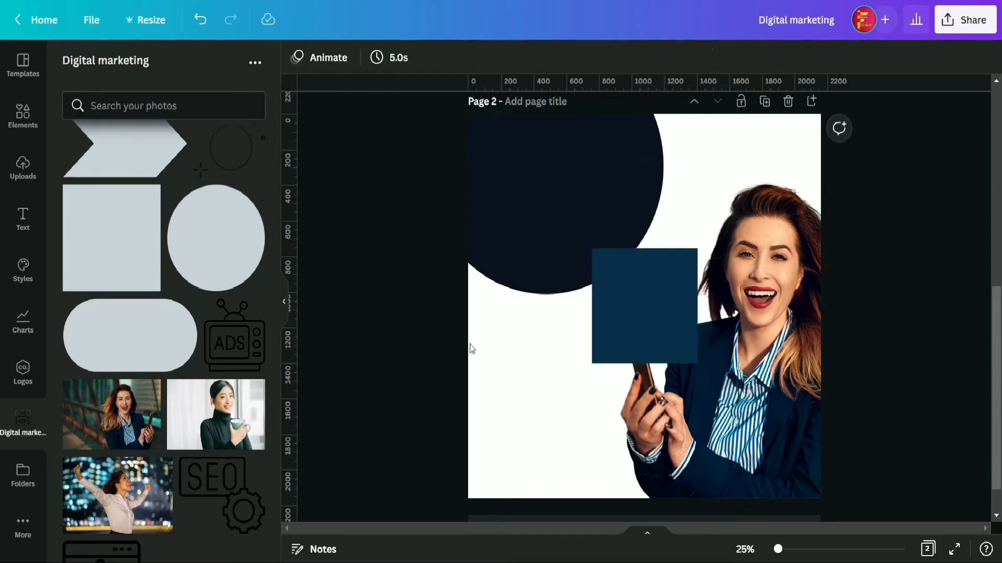
drag(640, 308, 822, 188)
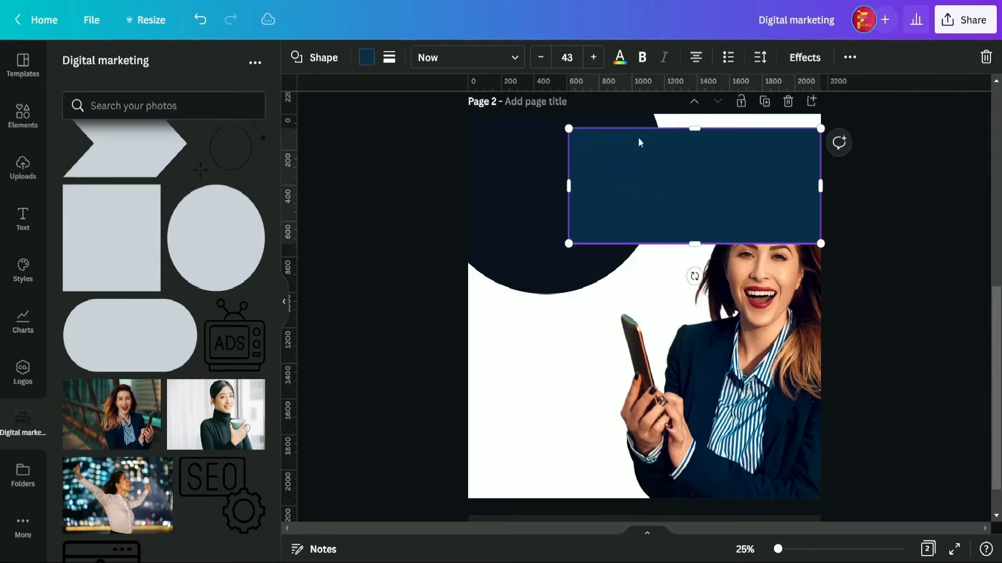
drag(693, 128, 712, 163)
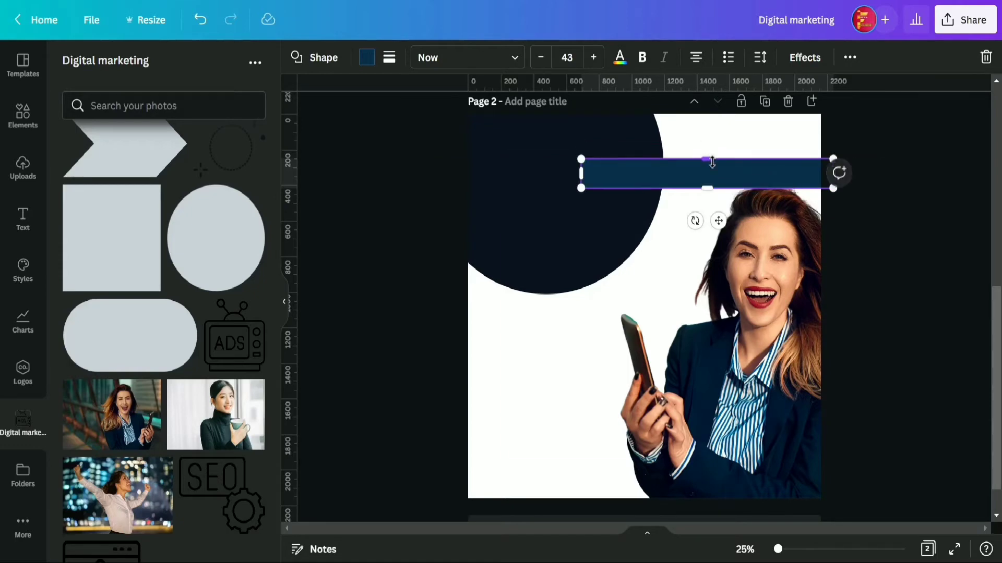
click(368, 58)
click(216, 131)
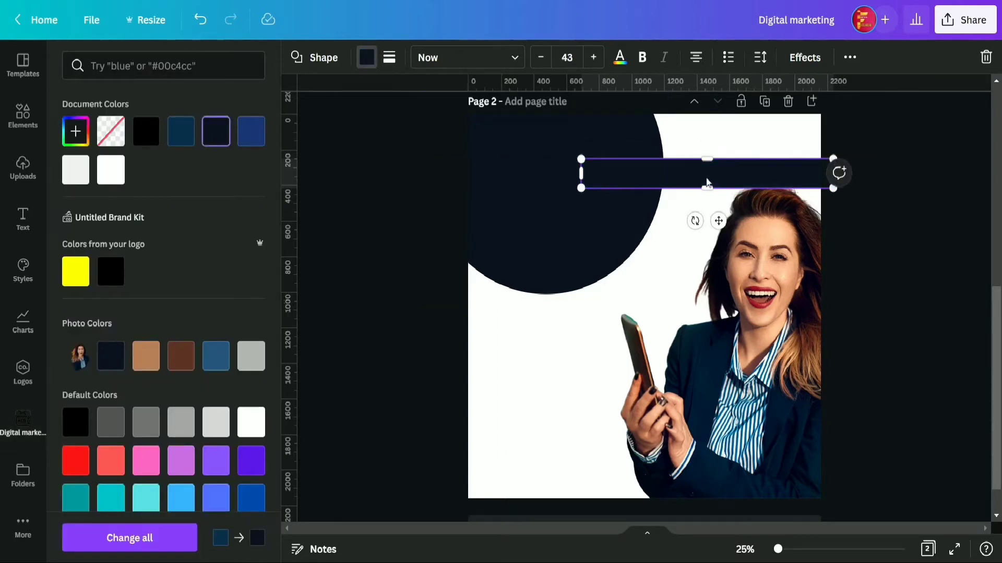
Trim the woman's photo slightly down from its top edge
right_click(711, 184)
key(Escape)
click(930, 193)
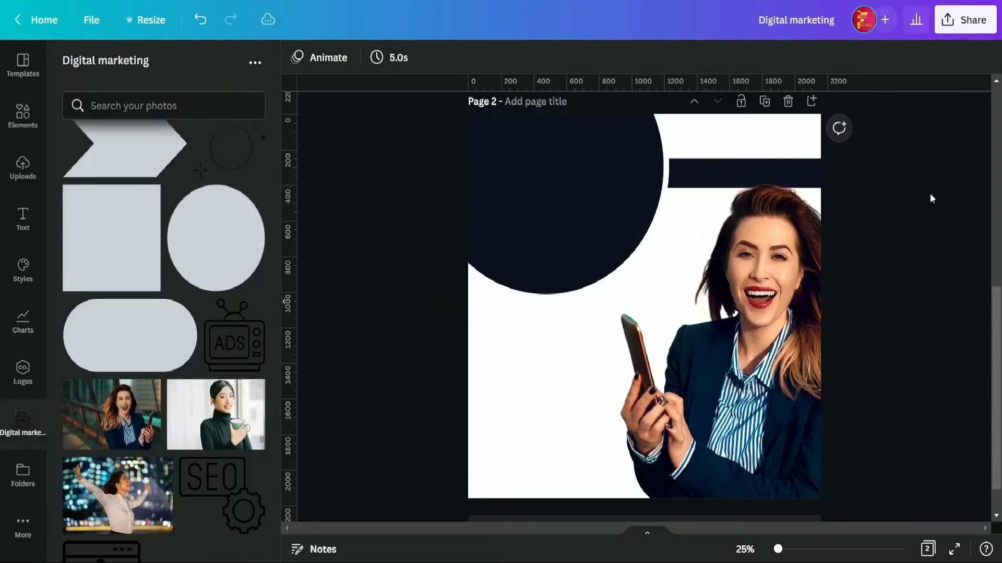
click(765, 174)
mouse_move(750, 159)
mouse_down()
mouse_move(752, 181)
mouse_move(746, 149)
mouse_up()
Duplicate the dark navy bar and colour the copy blue
click(920, 228)
click(773, 167)
click(850, 58)
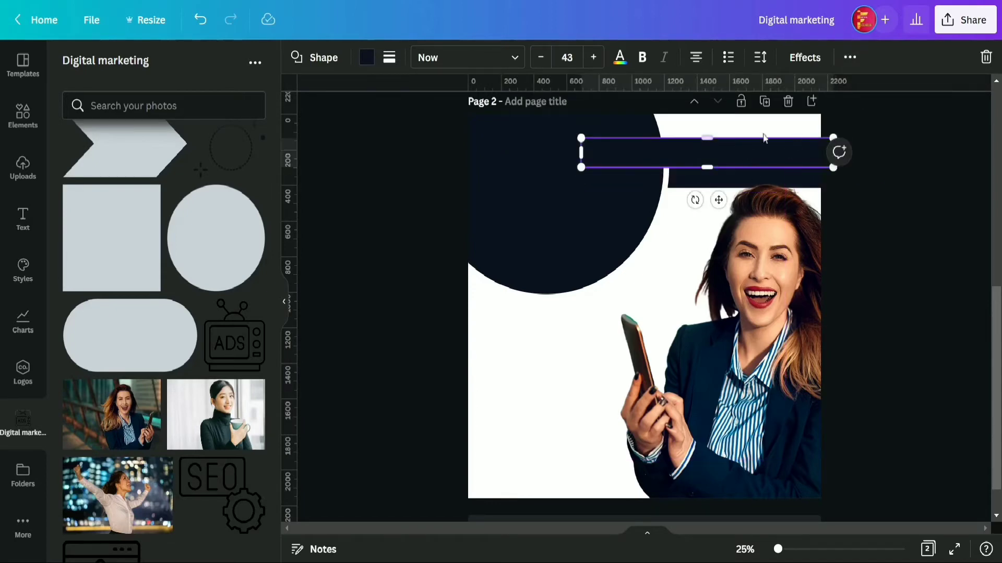
click(373, 63)
click(248, 132)
click(407, 154)
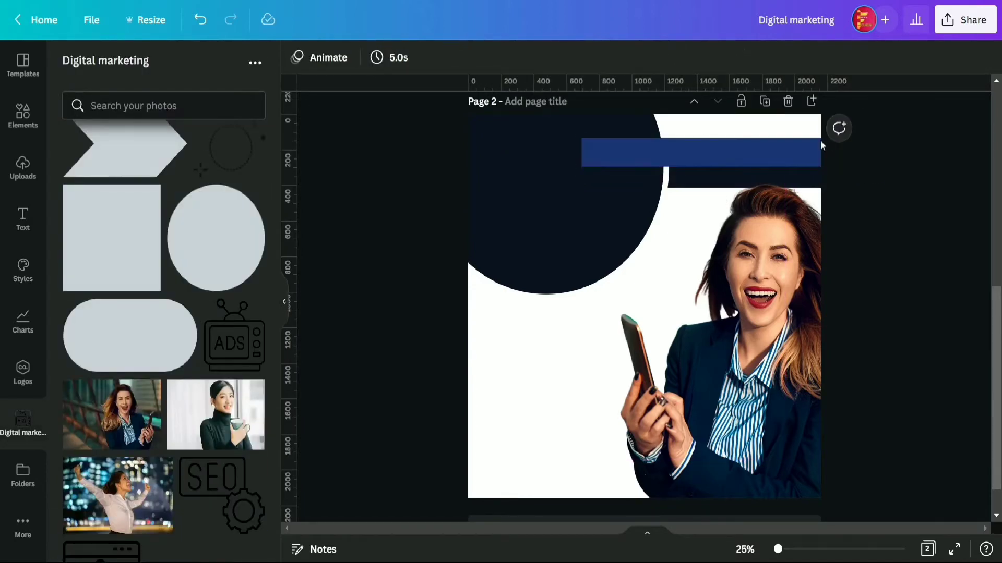
Send the blue bar behind the circle and shift it left, short of the page edge
right_click(795, 155)
click(863, 293)
click(901, 187)
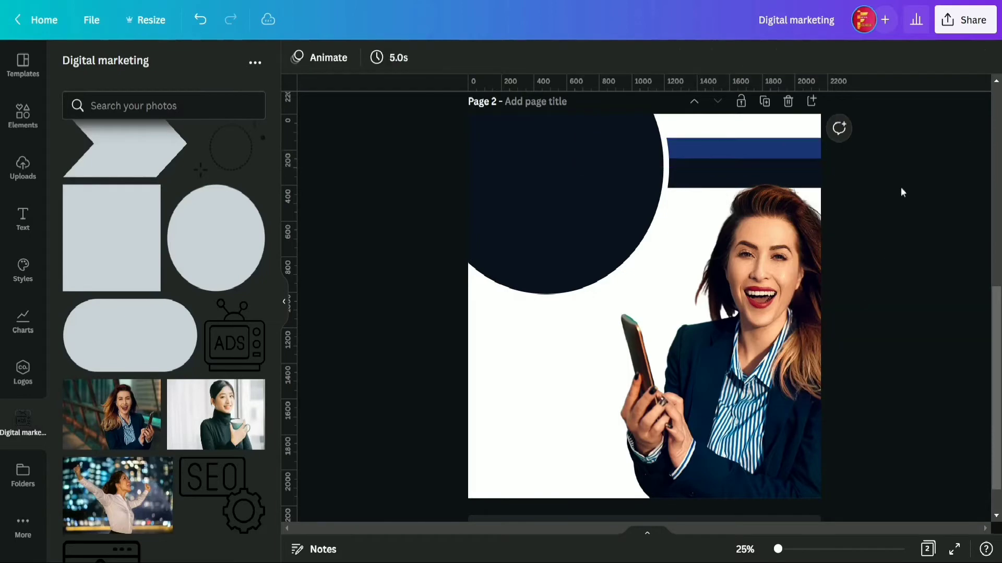
click(789, 150)
drag(787, 152, 737, 150)
click(882, 152)
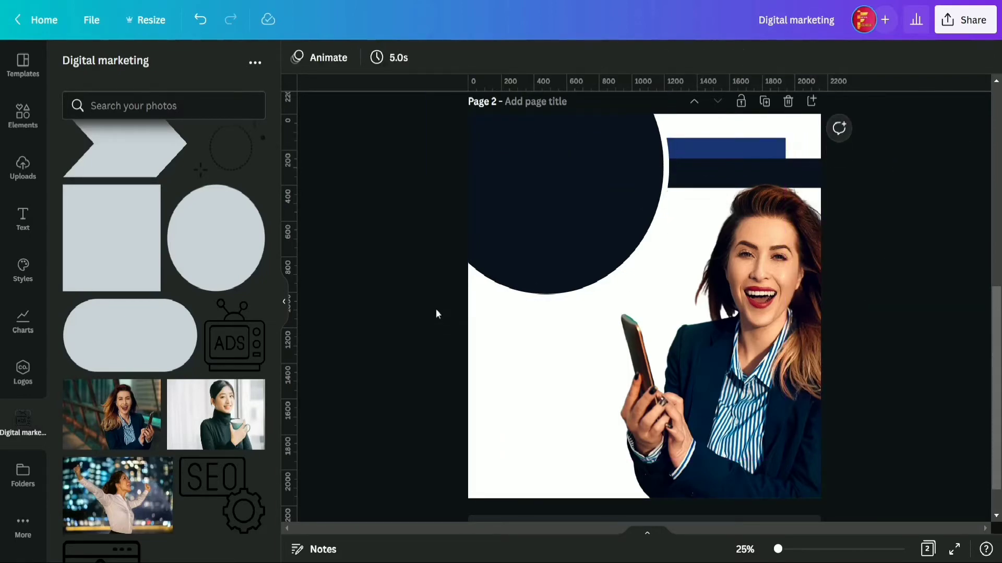
Move the dark navy circle up and slightly to the right
drag(536, 256, 557, 227)
click(389, 265)
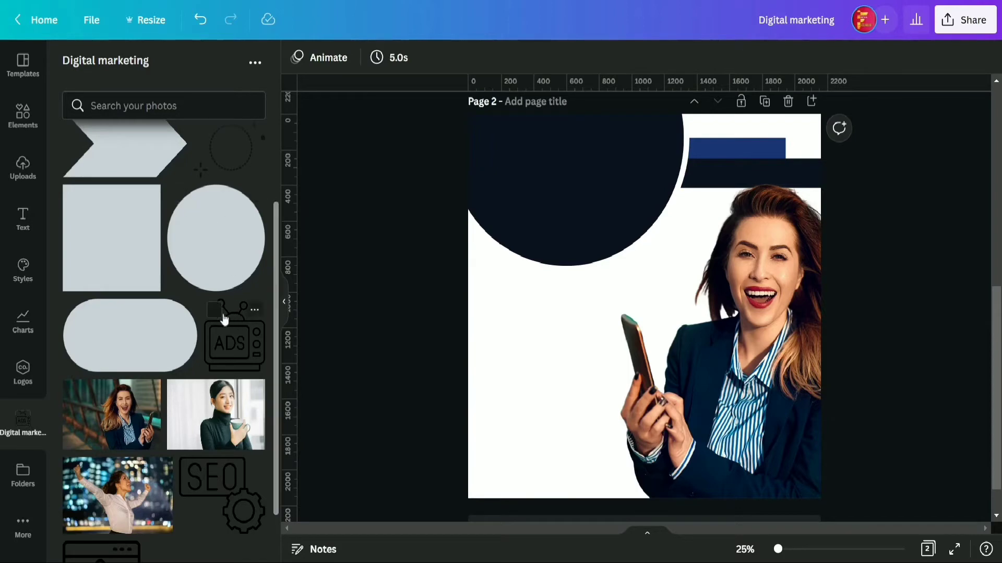
scroll(147, 325, down, 1)
scroll(186, 320, up, 3)
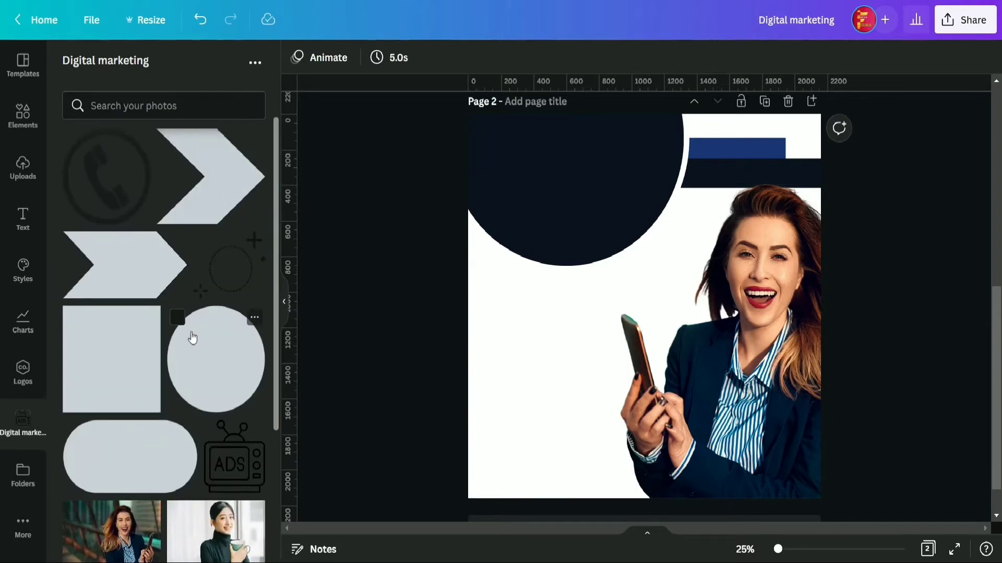
Add a heading, paste 'digital marketing' from the notes into it, and drag it onto the navy circle
click(23, 219)
click(148, 135)
click(283, 308)
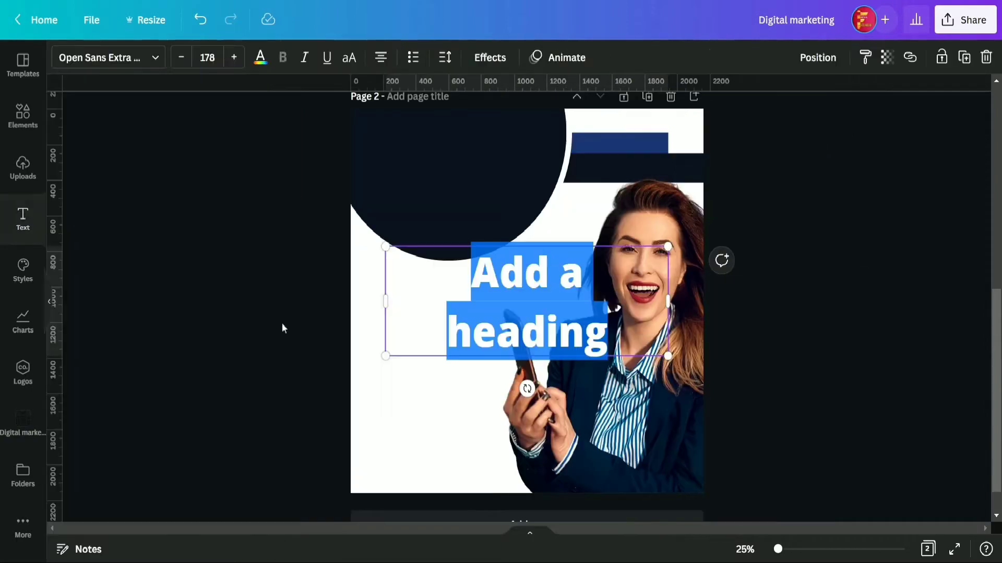
click(67, 550)
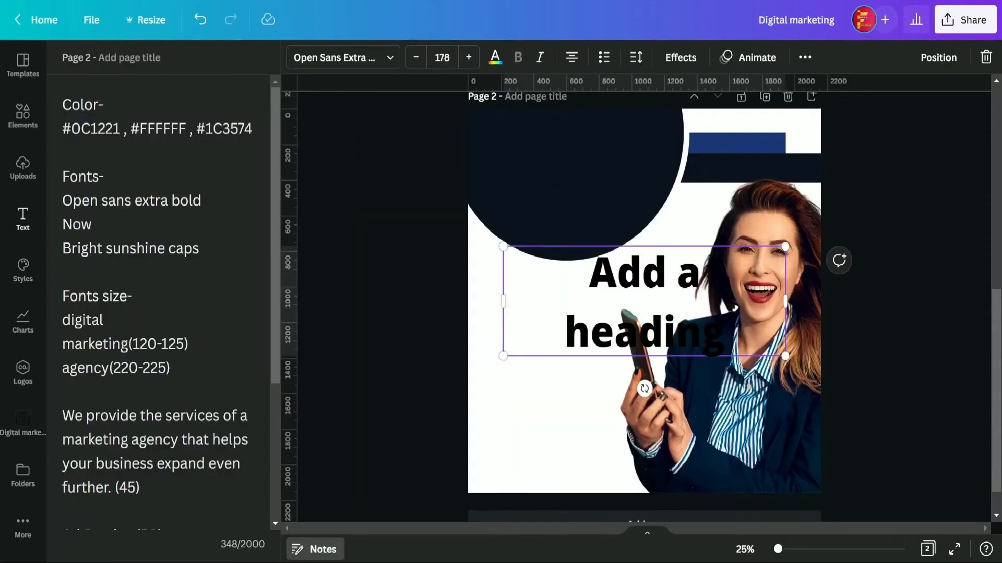
drag(124, 344, 91, 327)
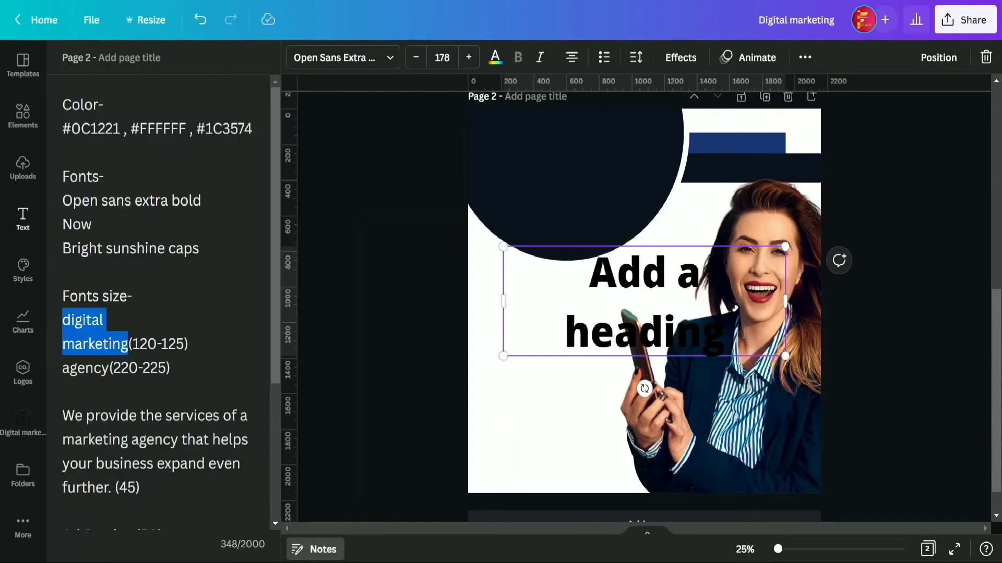
key(ctrl+c)
double_click(742, 334)
key(ctrl+v)
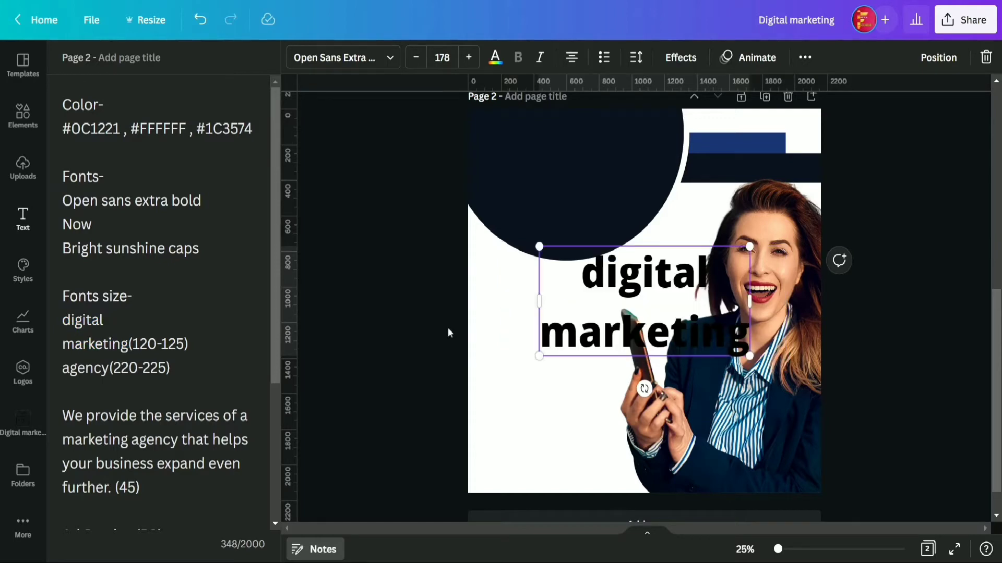
drag(609, 291, 559, 139)
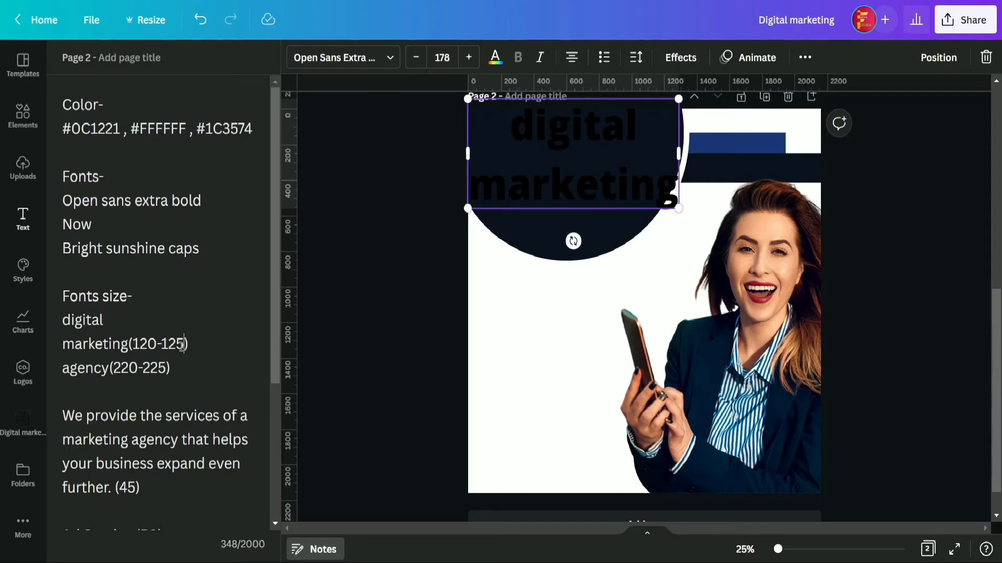
Set the heading to size 120 and colour it white
drag(182, 345, 139, 339)
click(445, 57)
scroll(458, 313, down, 5)
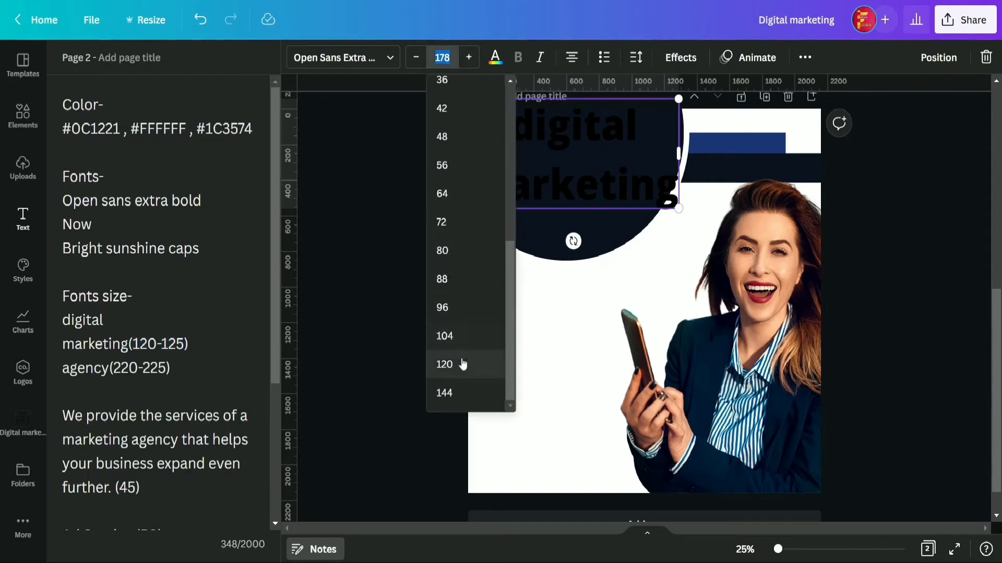
click(458, 362)
click(496, 57)
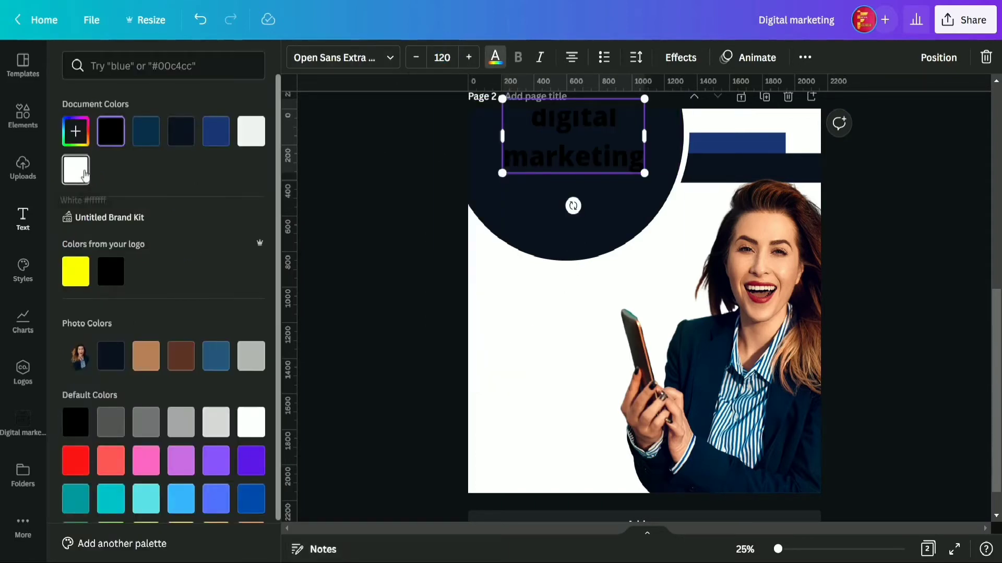
click(251, 421)
click(280, 282)
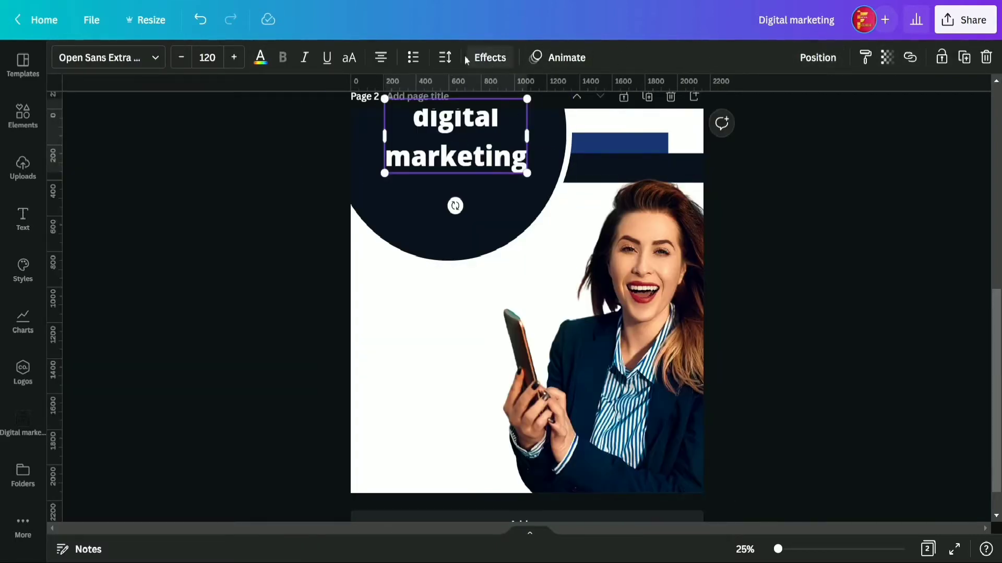
Make the headline read DIGITAL MARKETING in capitals and nudge it left within the circle
click(349, 58)
click(290, 223)
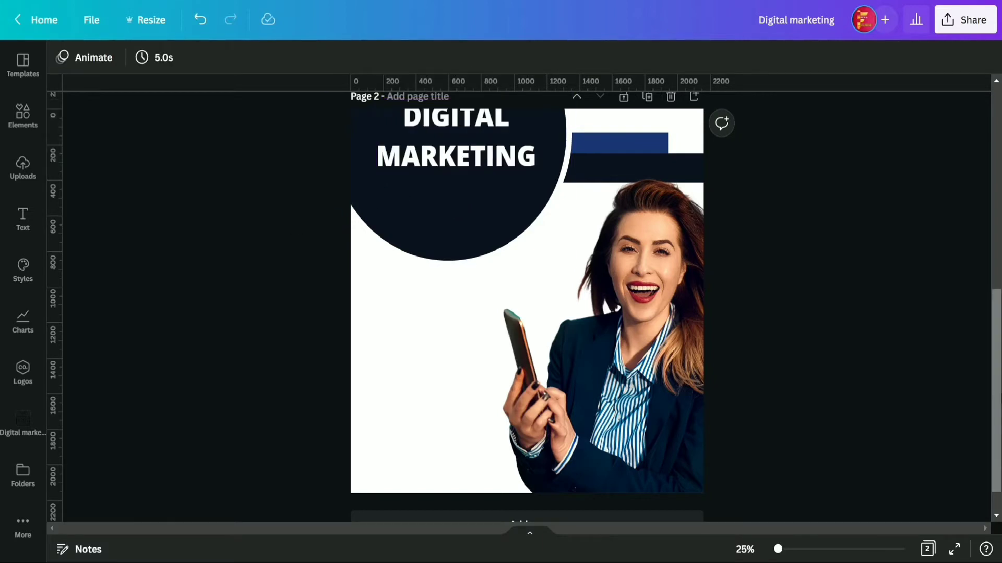
click(454, 151)
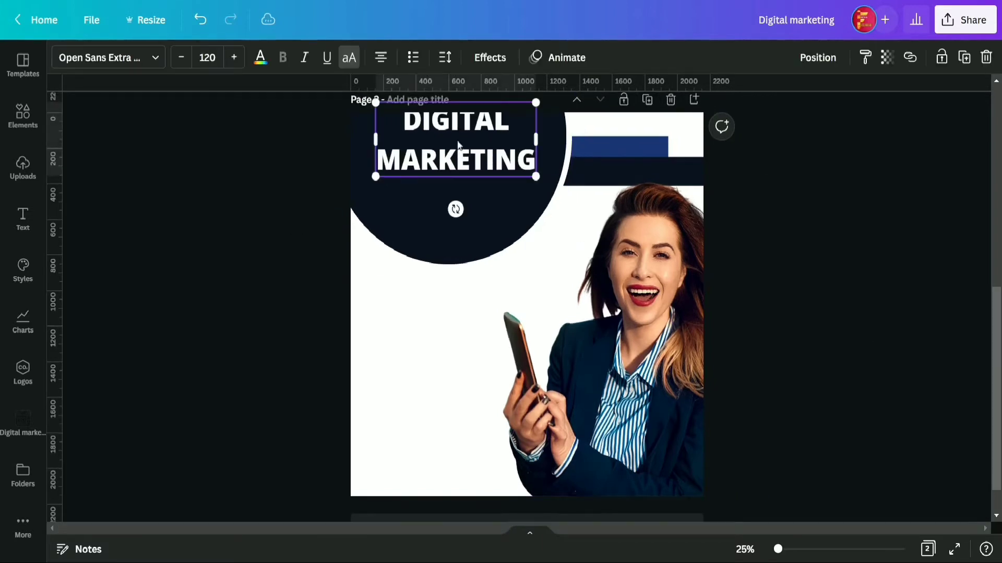
drag(454, 152, 450, 150)
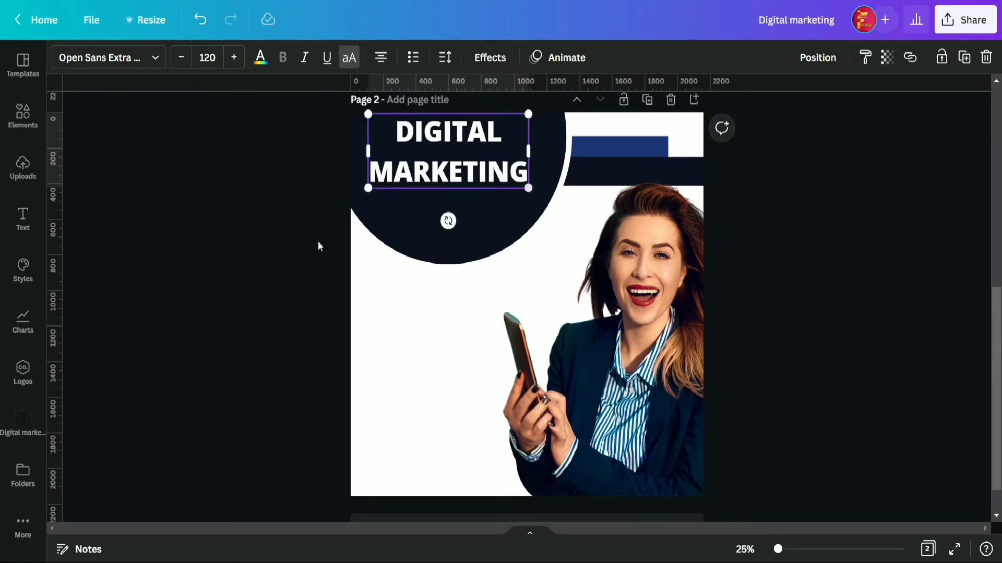
click(255, 236)
click(24, 131)
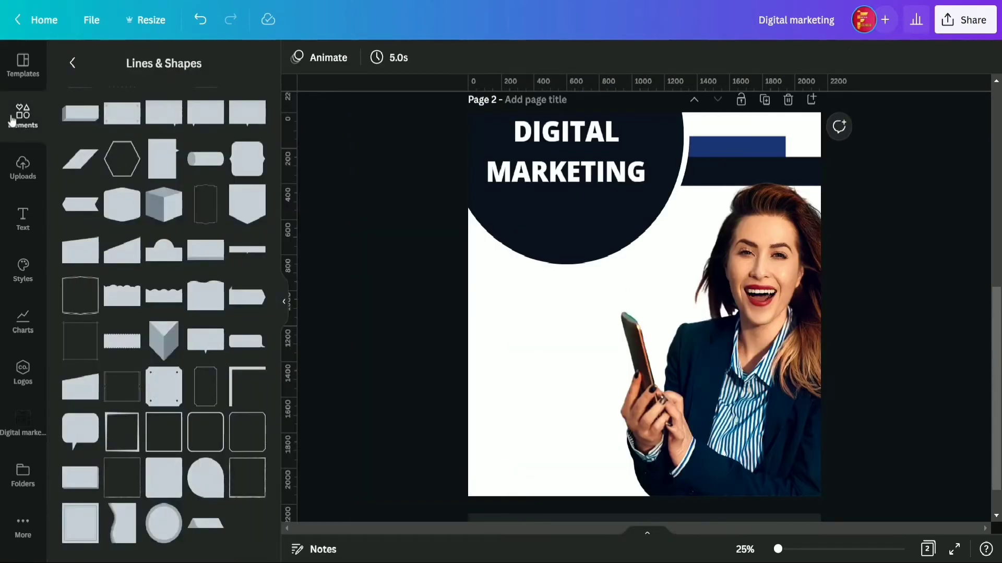
Add a second heading and replace its placeholder text with 'agency'
click(74, 67)
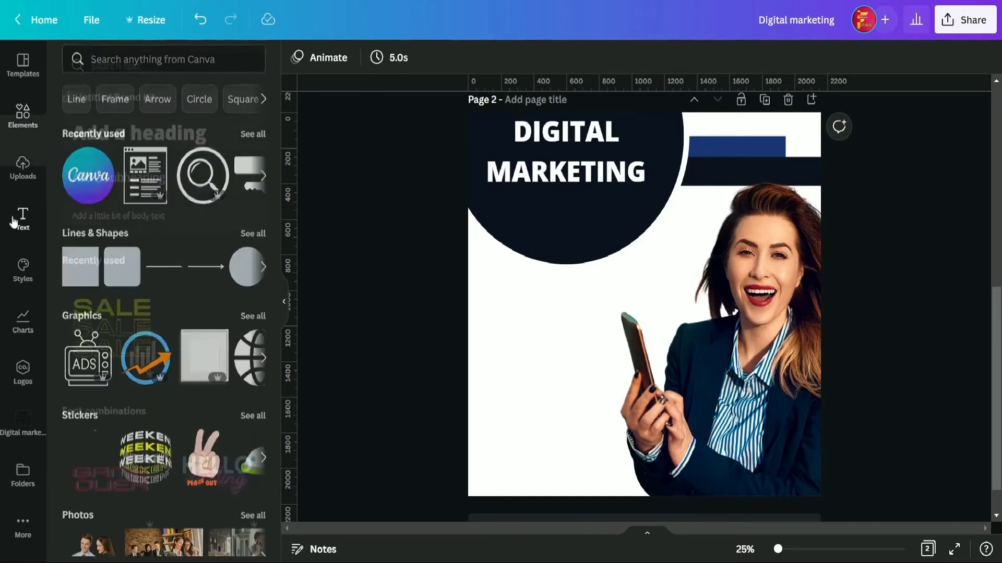
click(23, 219)
click(138, 133)
click(286, 303)
click(86, 550)
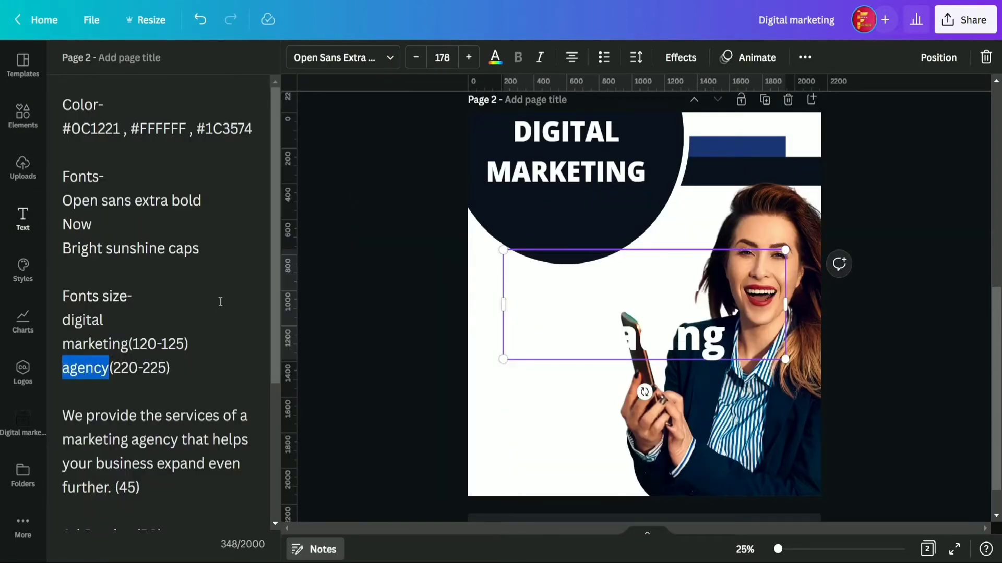
double_click(725, 339)
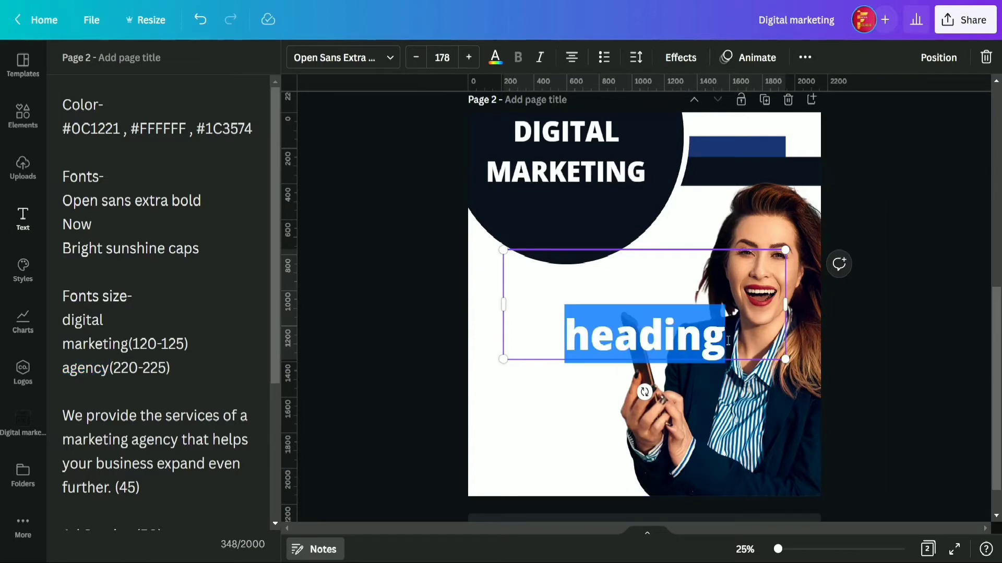
text(agency)
Place 'agency' under the headline in the circle and switch it to all capitals
drag(659, 291, 585, 230)
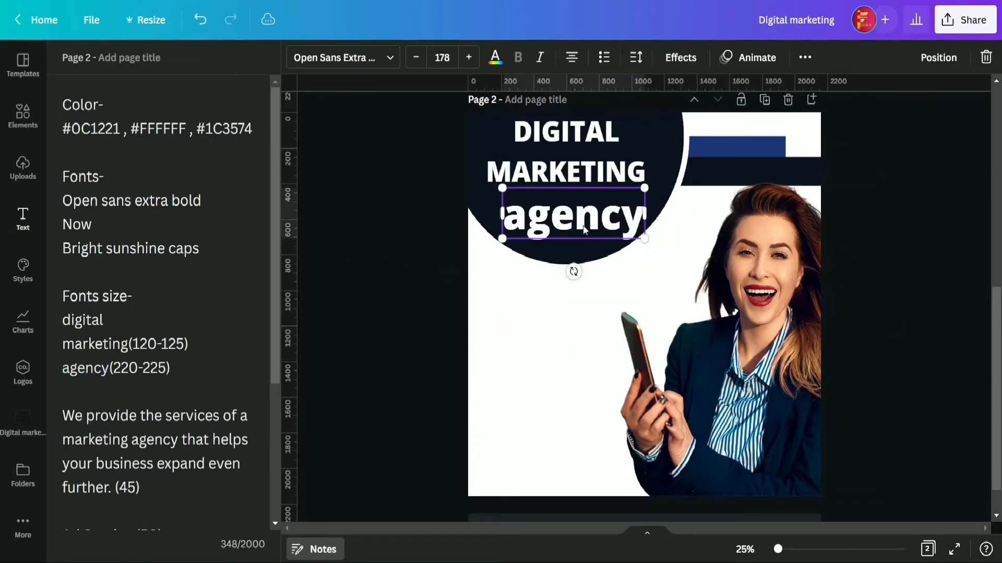
click(805, 58)
click(670, 93)
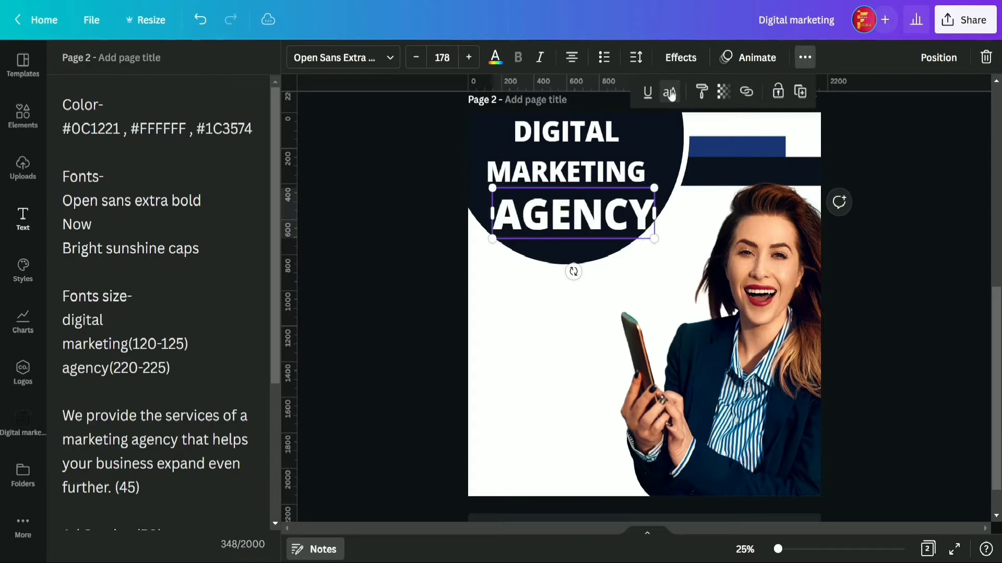
click(861, 198)
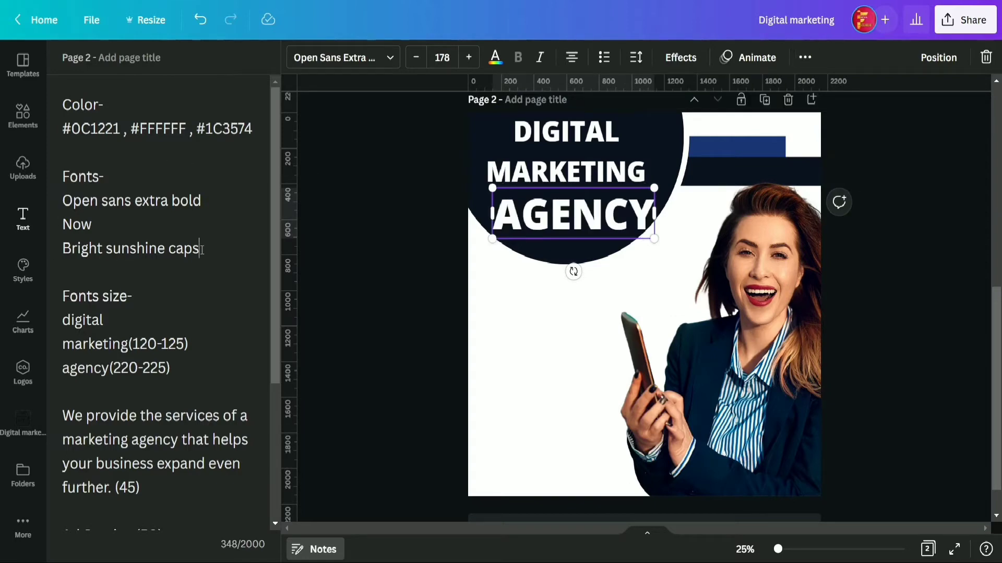
drag(202, 249, 64, 225)
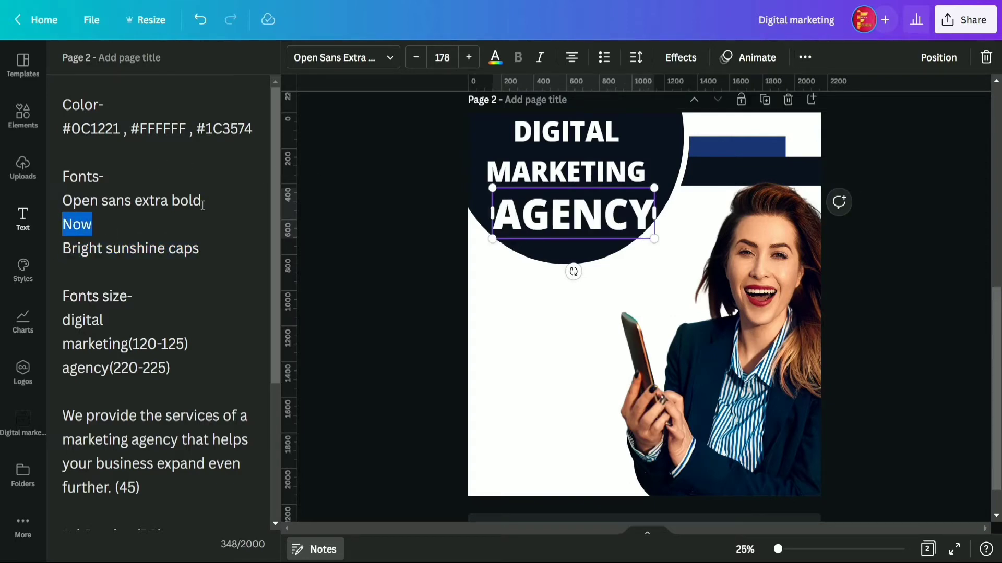
drag(202, 205, 63, 202)
drag(208, 249, 63, 250)
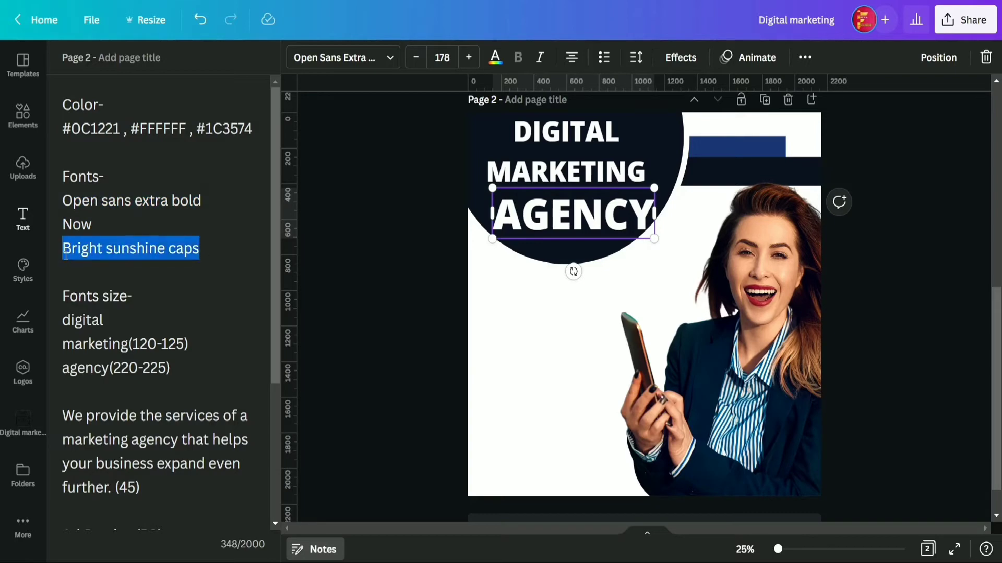
Change the AGENCY font to Bright Sunshine Caps
click(392, 60)
click(127, 129)
click(290, 237)
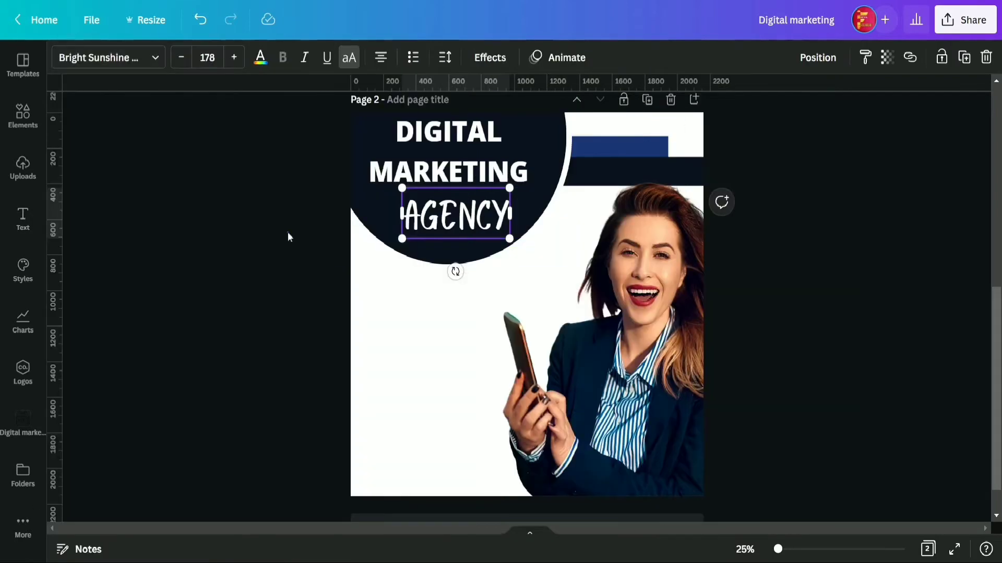
click(73, 549)
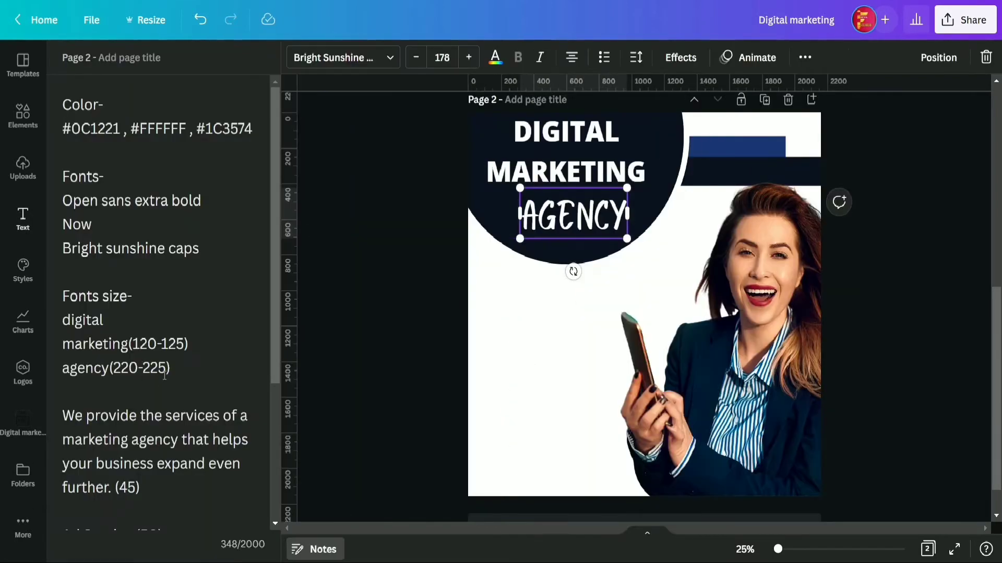
drag(165, 376, 120, 372)
click(400, 256)
Set AGENCY to size 225 and position it snugly beneath DIGITAL MARKETING
click(571, 216)
click(446, 57)
text(220)
key(Return)
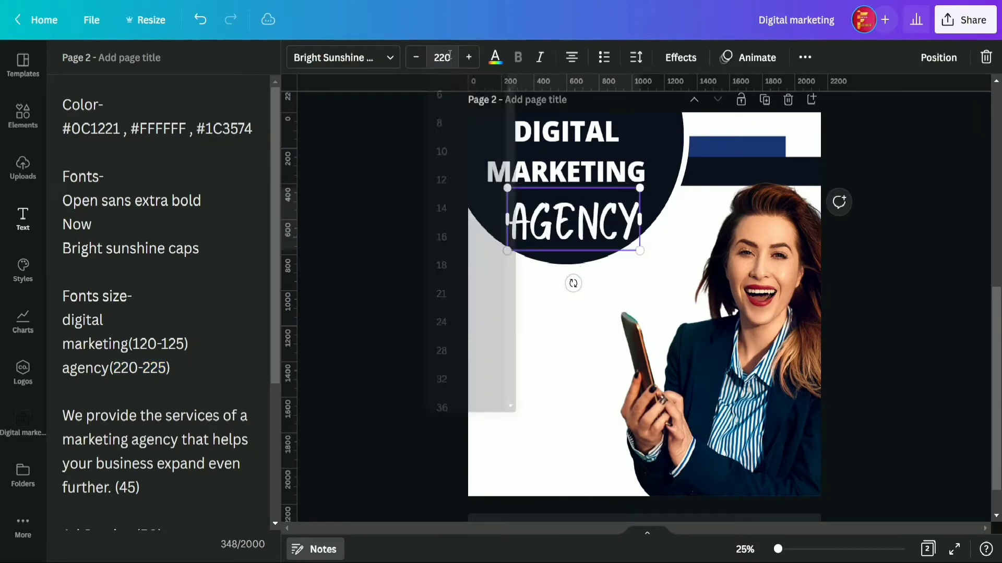
click(369, 179)
drag(590, 215, 582, 202)
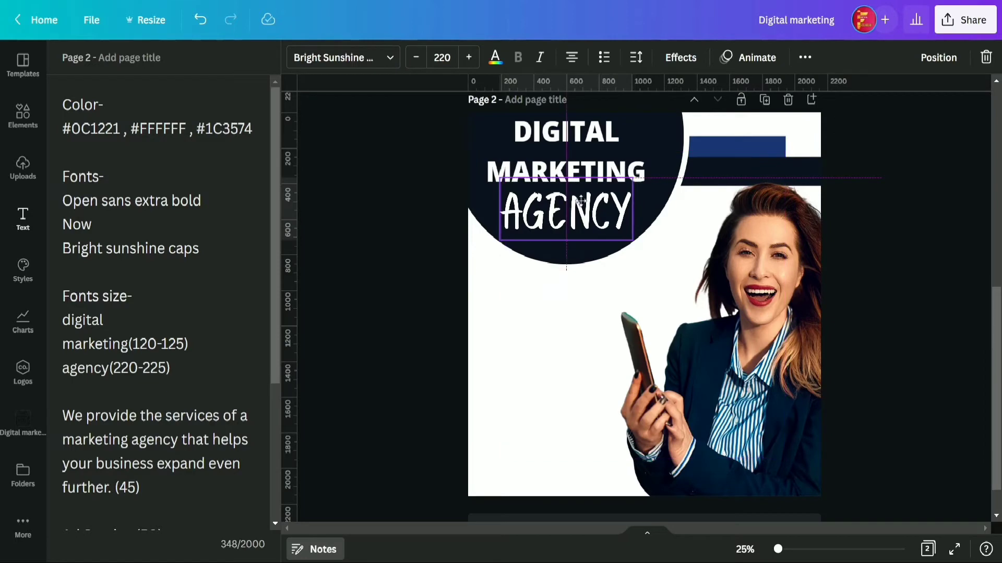
click(469, 57)
click(470, 57)
click(469, 58)
click(469, 57)
click(470, 59)
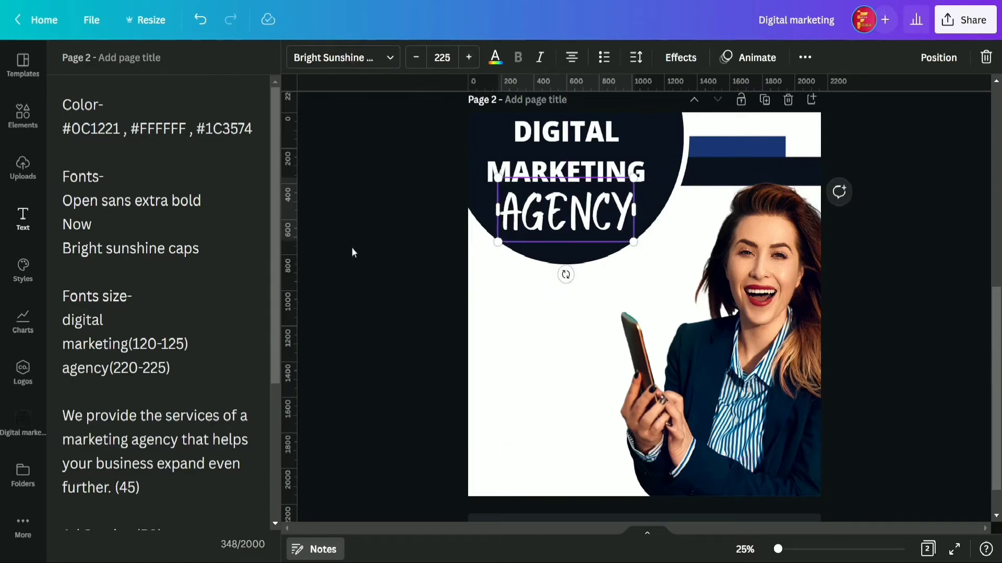
click(352, 251)
drag(591, 211, 588, 210)
click(396, 248)
click(401, 219)
Group the DIGITAL MARKETING and AGENCY text boxes together
click(560, 143)
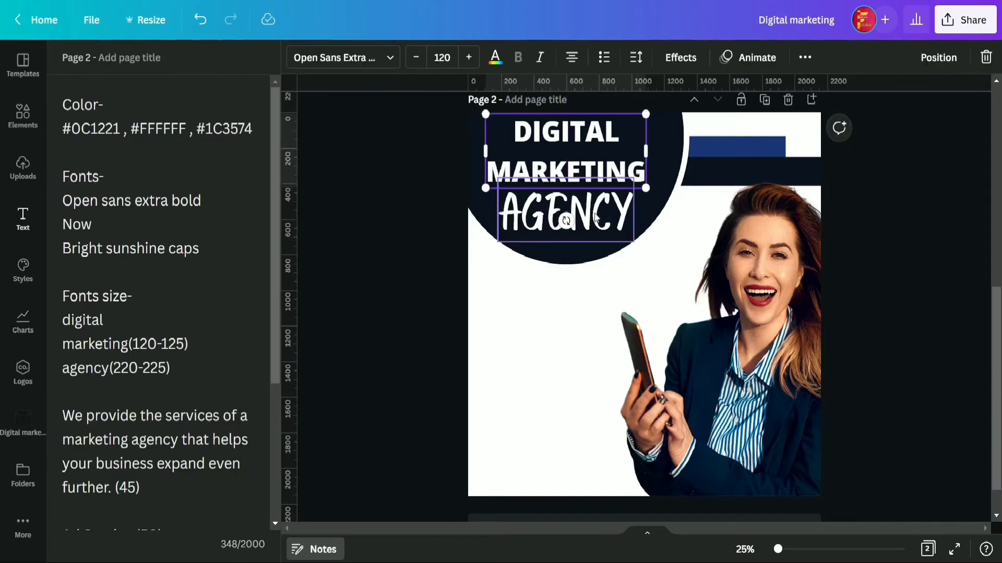
shift+click(598, 215)
click(937, 57)
key(Escape)
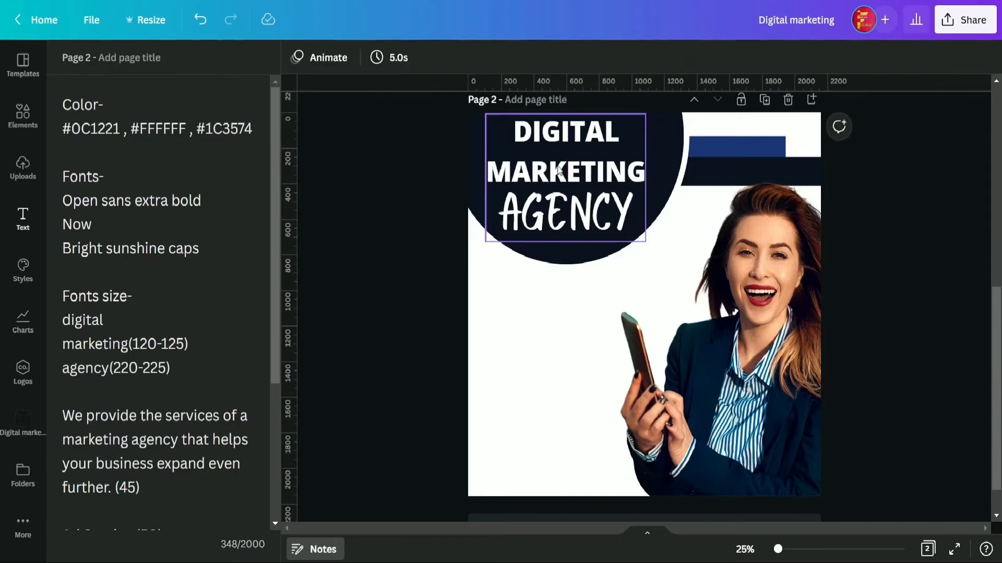
Drag the grouped DIGITAL MARKETING AGENCY title about 20 px lower to the snap guide
click(558, 163)
drag(557, 163, 558, 172)
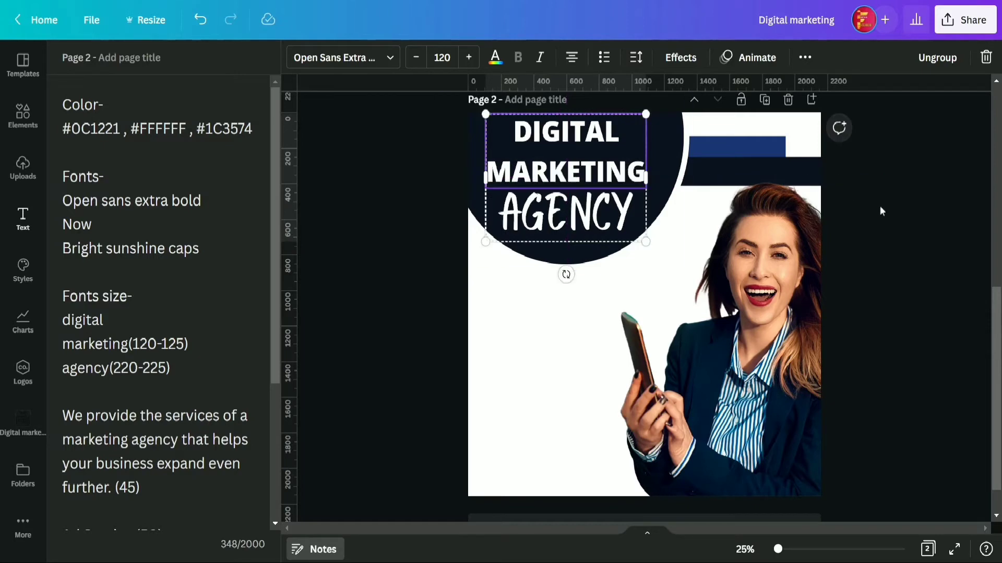
click(916, 209)
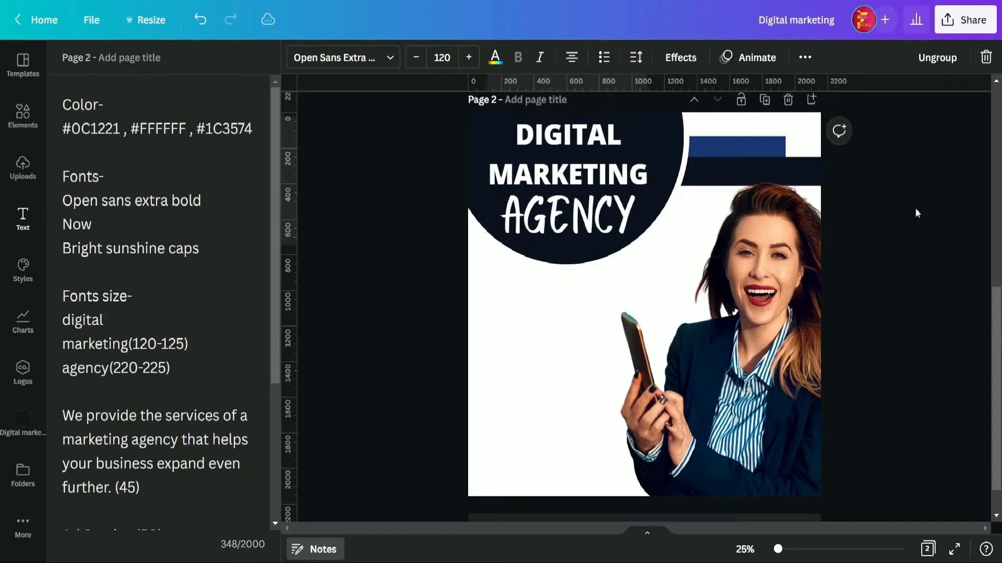
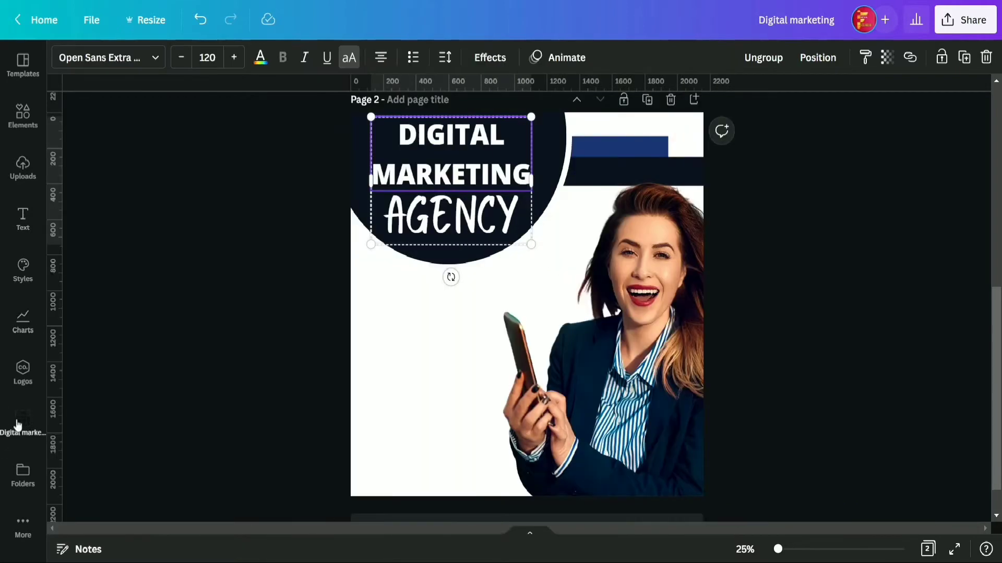
Add the dotted-circle graphic from the Digital marketing folder to page 2
click(228, 283)
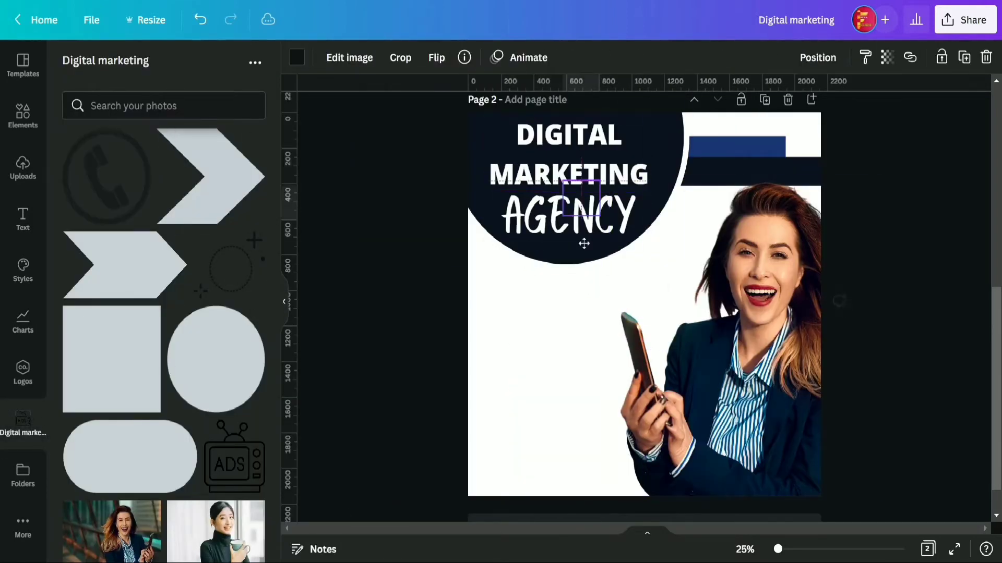
Turn the dotted circle white and place it in the top-left corner of the page
drag(641, 303, 489, 136)
click(298, 58)
click(251, 422)
drag(479, 137, 478, 118)
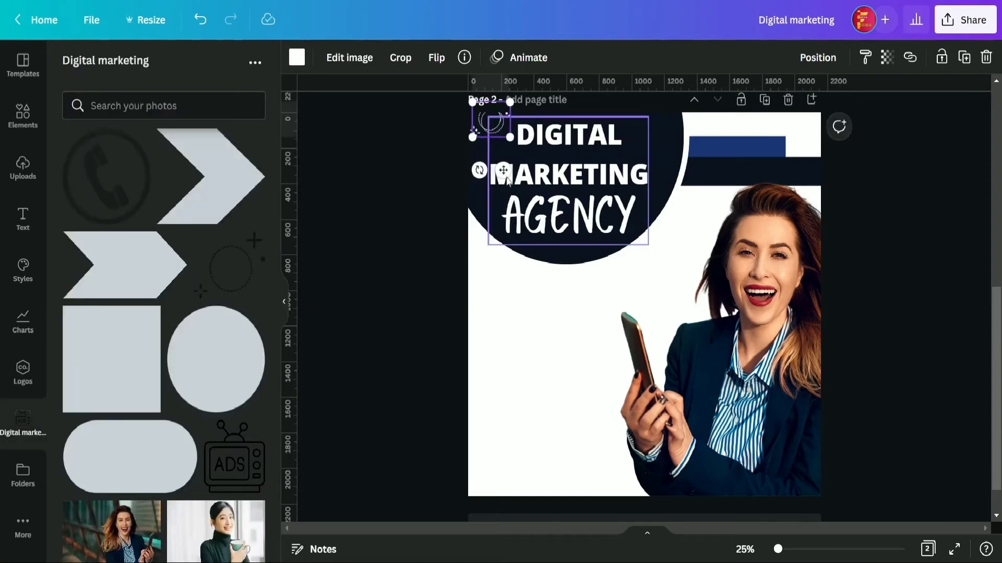
Place dotted-circle copies to the right of DIGITAL and below AGENCY
drag(501, 167, 661, 184)
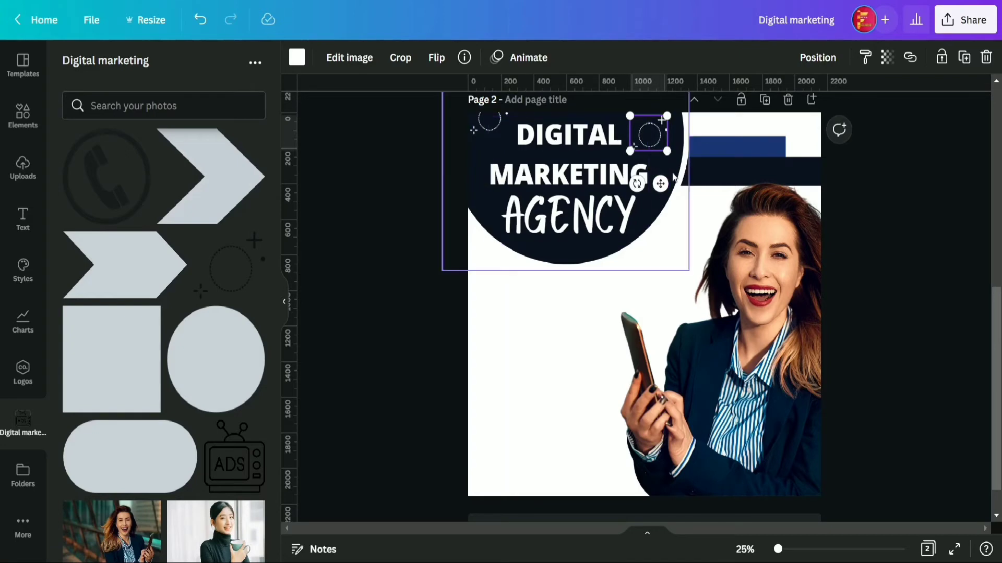
key(ctrl+v)
drag(503, 171, 567, 309)
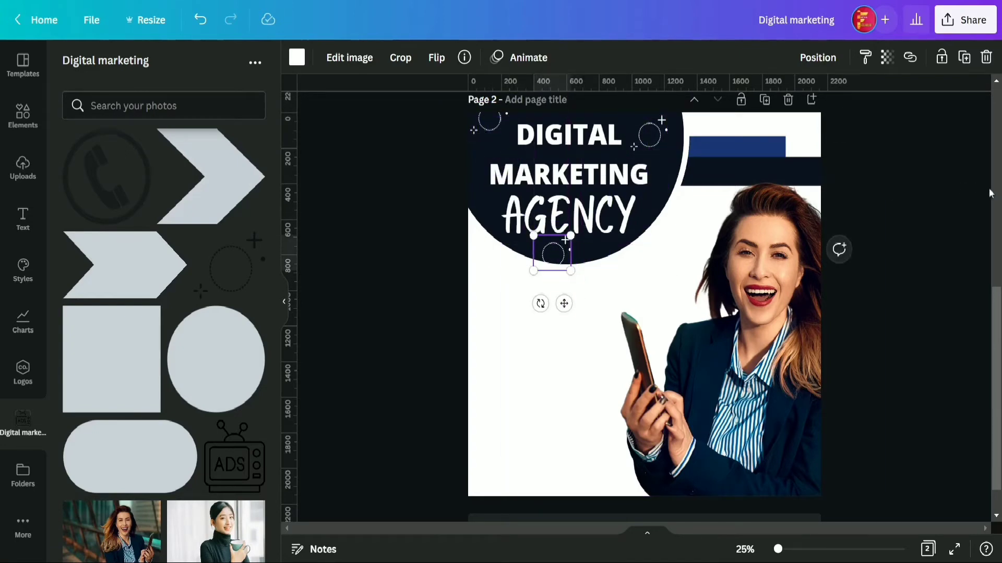
click(913, 199)
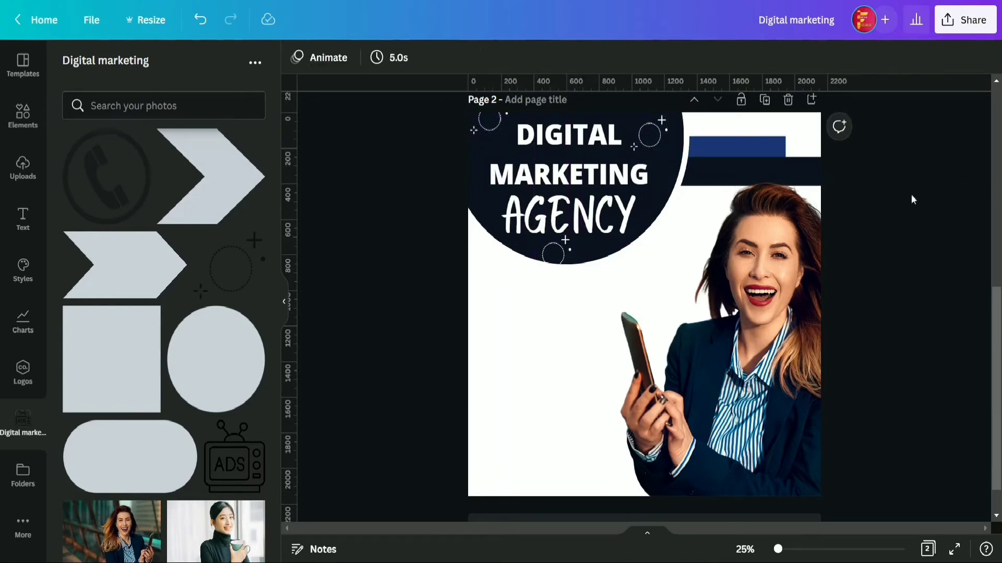
click(287, 302)
click(18, 223)
Add a subheading and replace its text with the description paragraph from the page notes
click(188, 178)
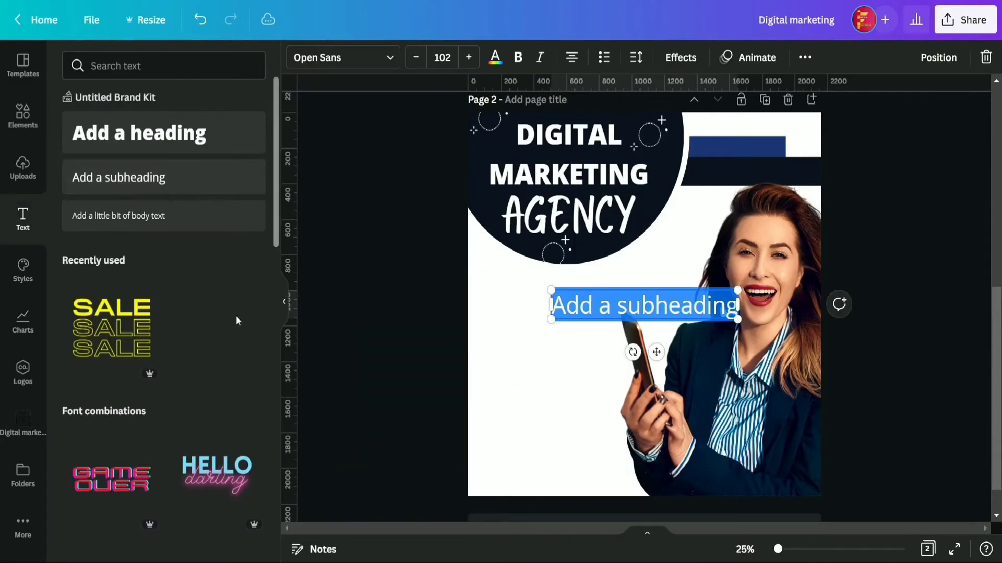
click(287, 304)
click(103, 551)
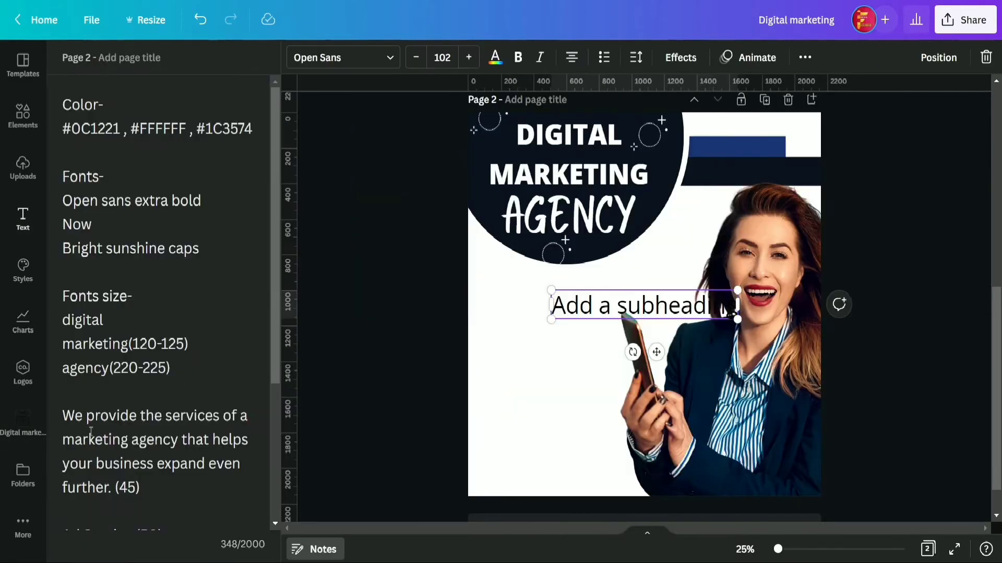
drag(110, 490, 64, 422)
key(ctrl+c)
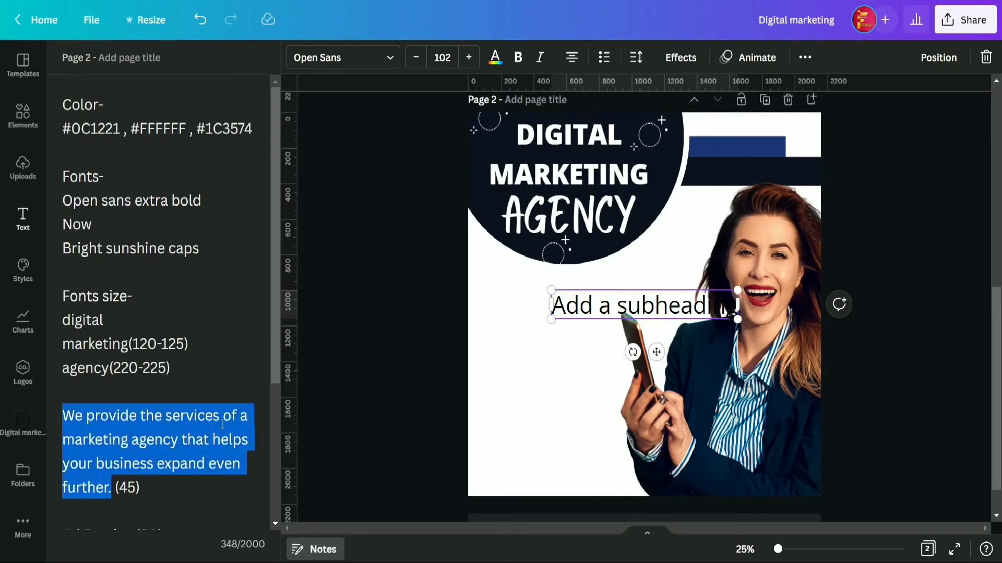
click(718, 302)
key(ctrl+a)
key(ctrl+v)
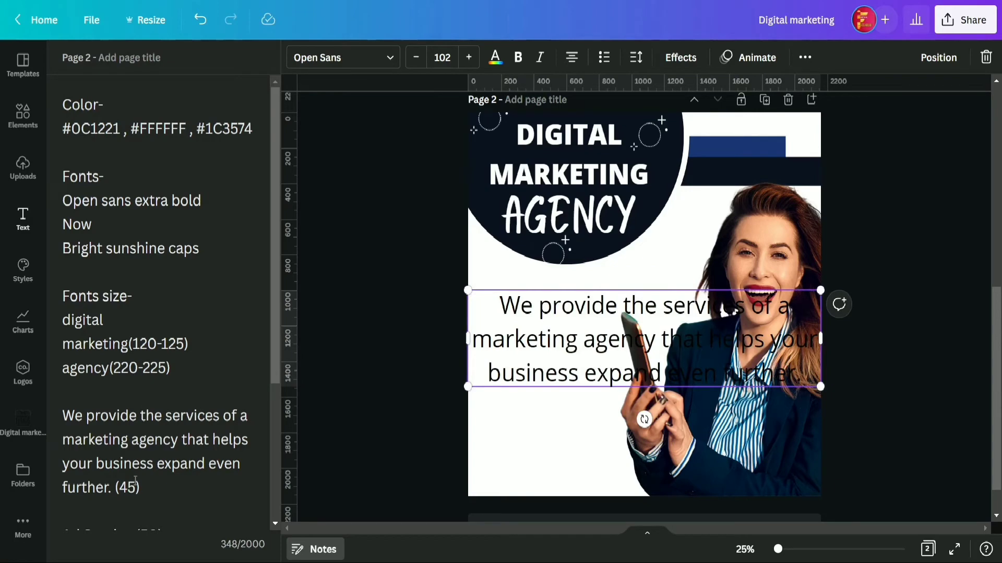
Set the description to size 45, narrow it and move it below the heading
click(451, 57)
scroll(454, 208, down, 2)
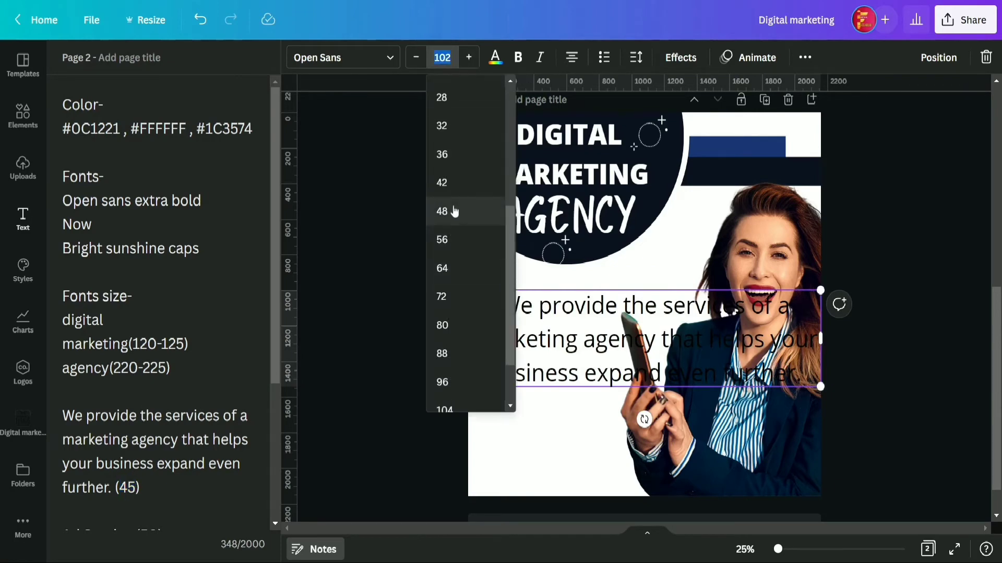
click(453, 180)
click(469, 57)
click(469, 58)
click(469, 57)
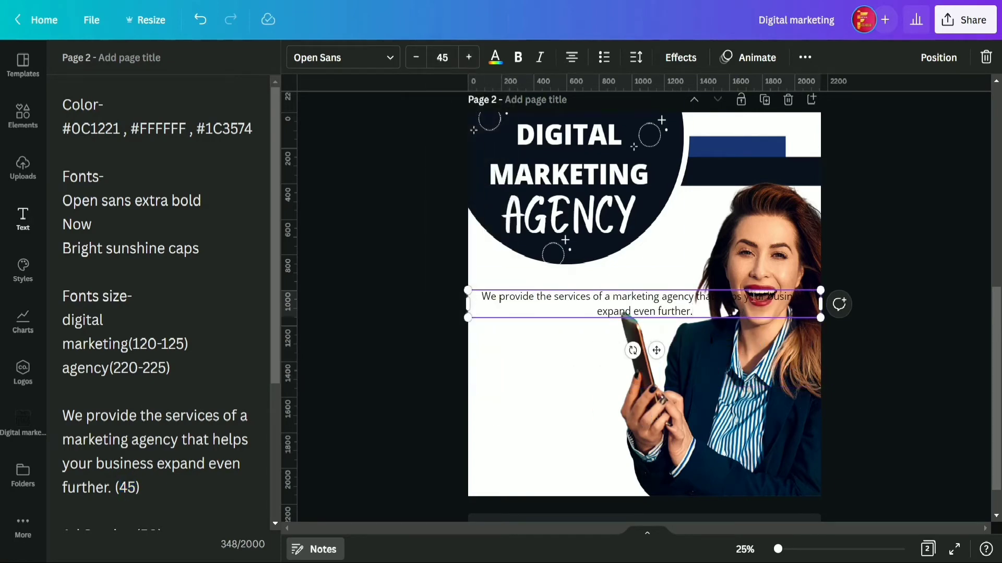
drag(820, 303, 677, 306)
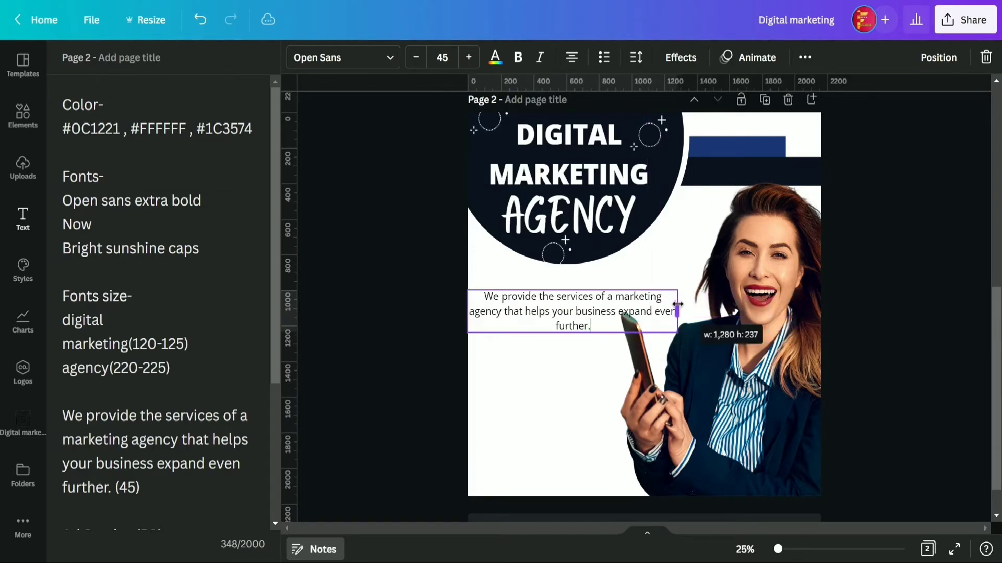
drag(588, 364, 604, 347)
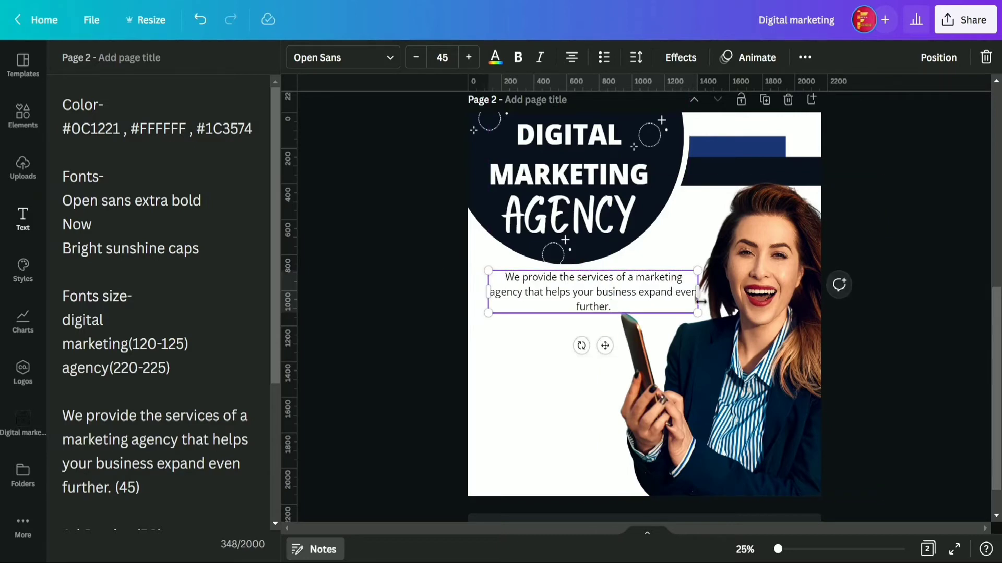
Break the line before 'even further', left-align the description and adjust its width
click(675, 294)
key(Return)
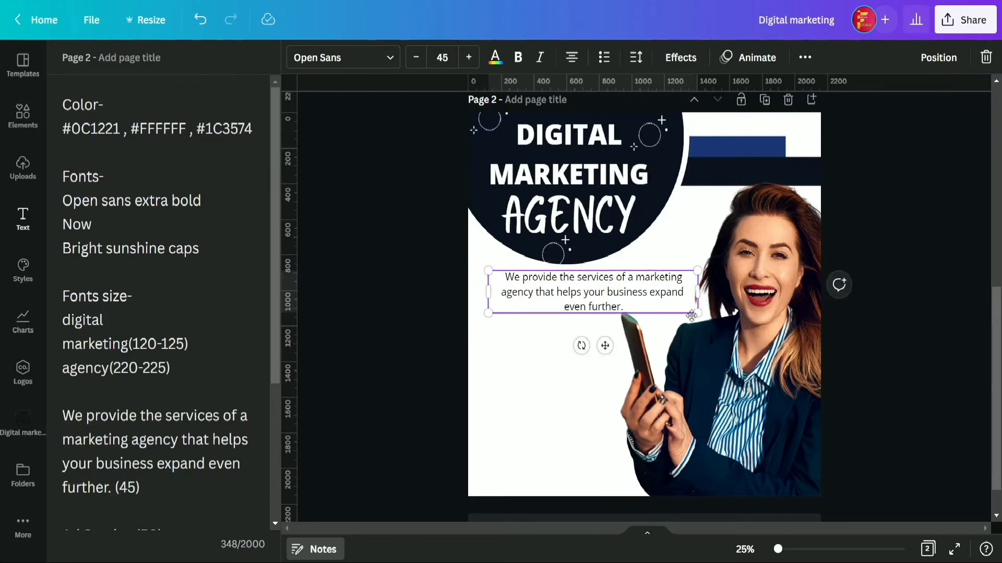
click(920, 278)
click(591, 289)
click(572, 57)
mouse_move(698, 296)
mouse_down()
mouse_move(667, 292)
mouse_move(708, 292)
mouse_up()
drag(605, 342, 602, 345)
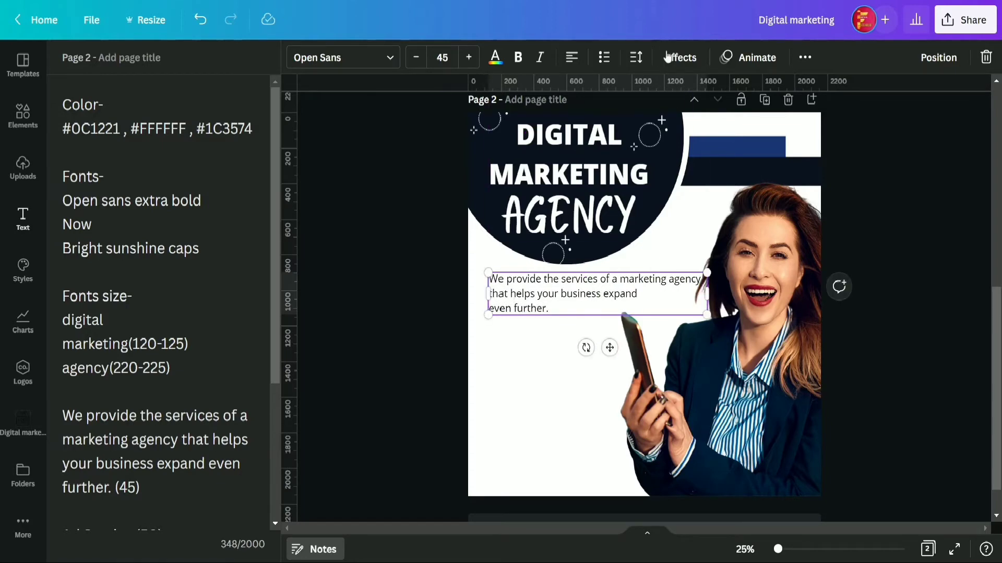
click(803, 59)
Make the description uppercase and bold in the Now font
click(672, 95)
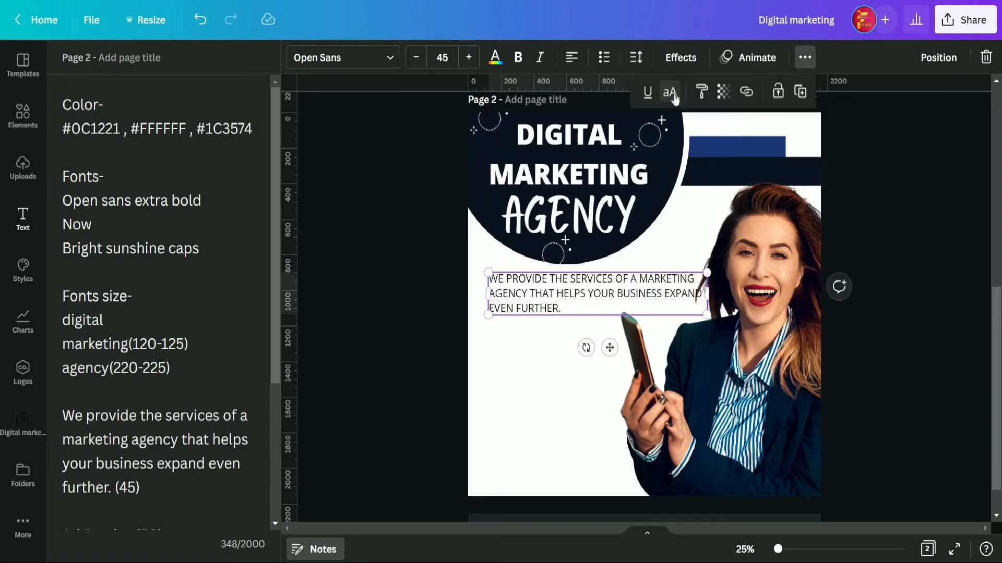
click(518, 57)
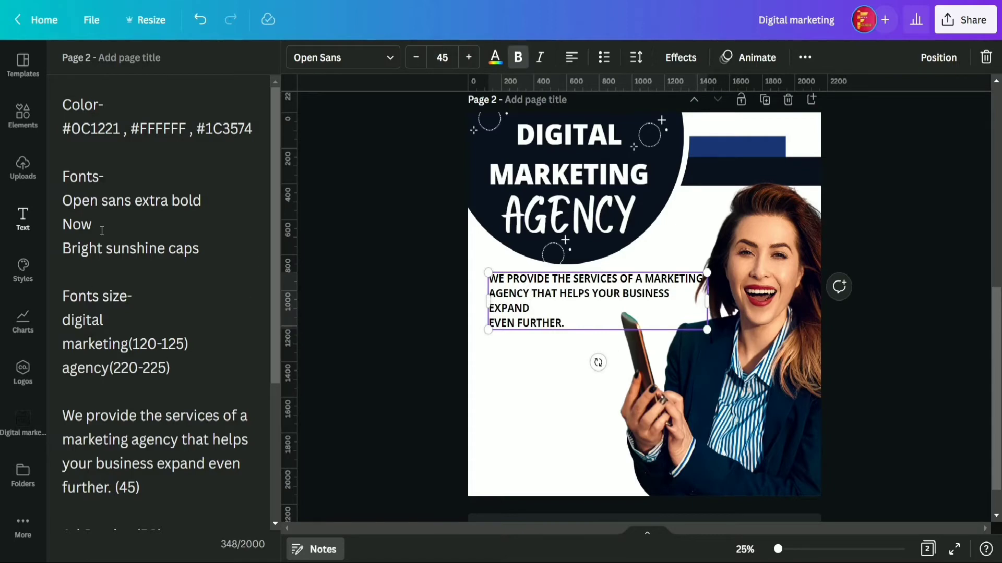
click(342, 58)
click(73, 157)
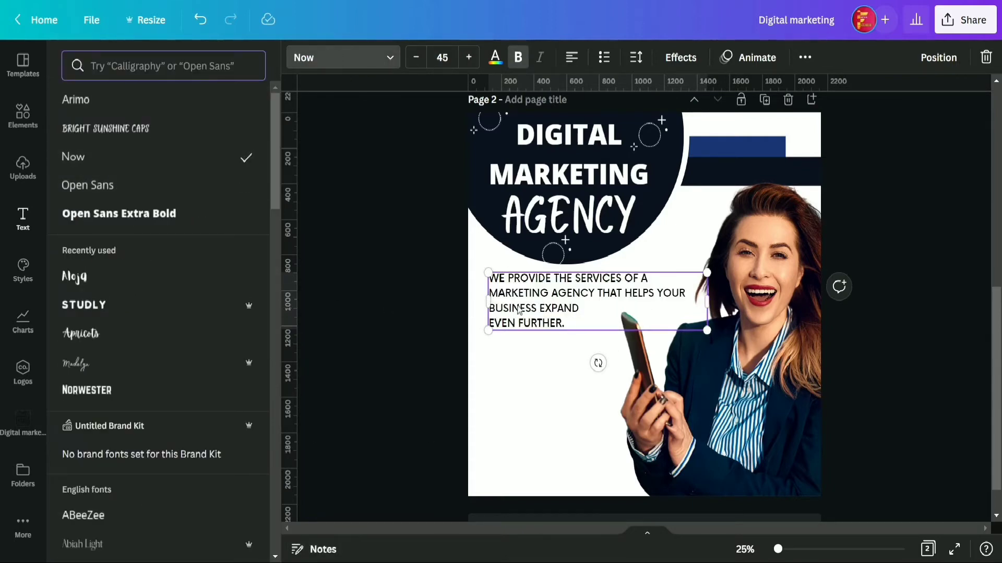
Remove the extra line break and rewrap the description into three lines under the heading
key(BackSpace)
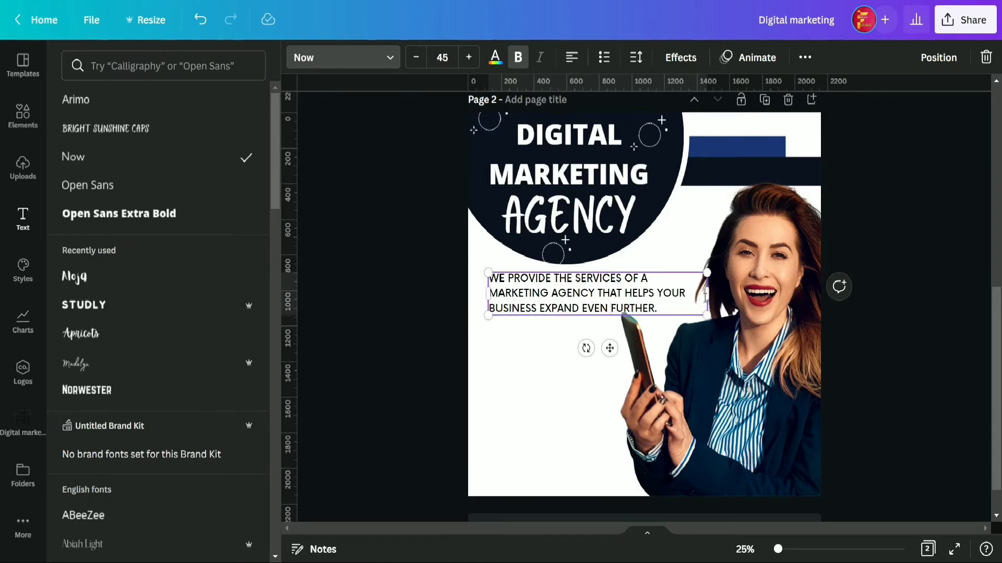
mouse_move(708, 295)
mouse_down()
mouse_move(731, 296)
mouse_move(712, 295)
mouse_up()
mouse_move(612, 350)
mouse_down()
mouse_move(597, 351)
mouse_move(600, 384)
mouse_move(598, 349)
mouse_up()
click(887, 288)
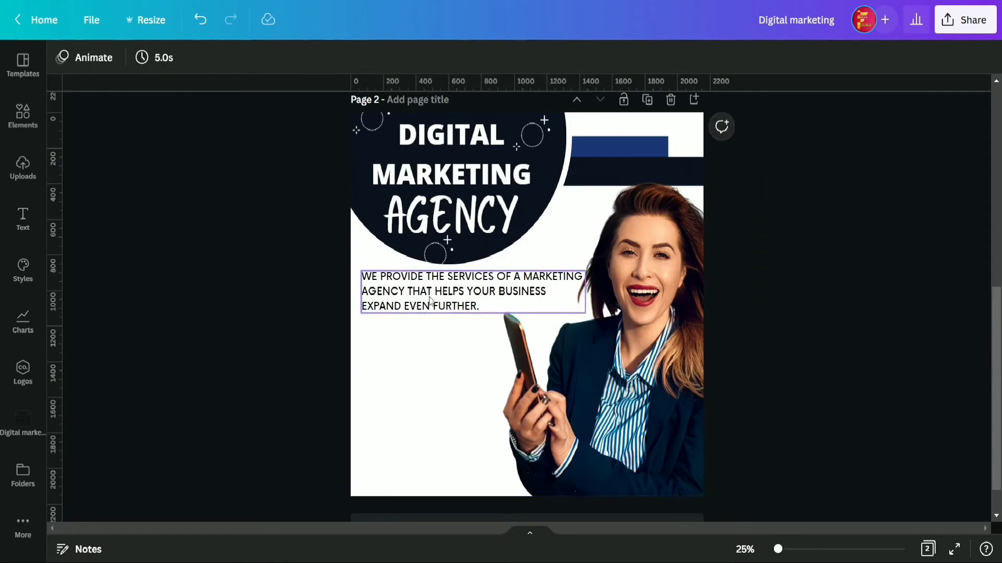
click(19, 424)
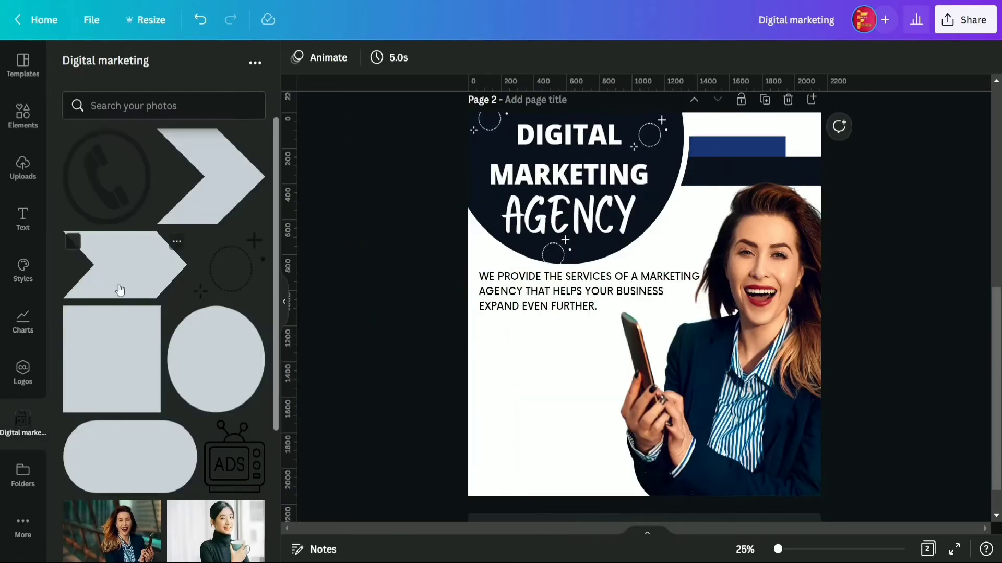
Add a rounded pill shape at the lower left, shrink it to button size, and duplicate it
click(155, 472)
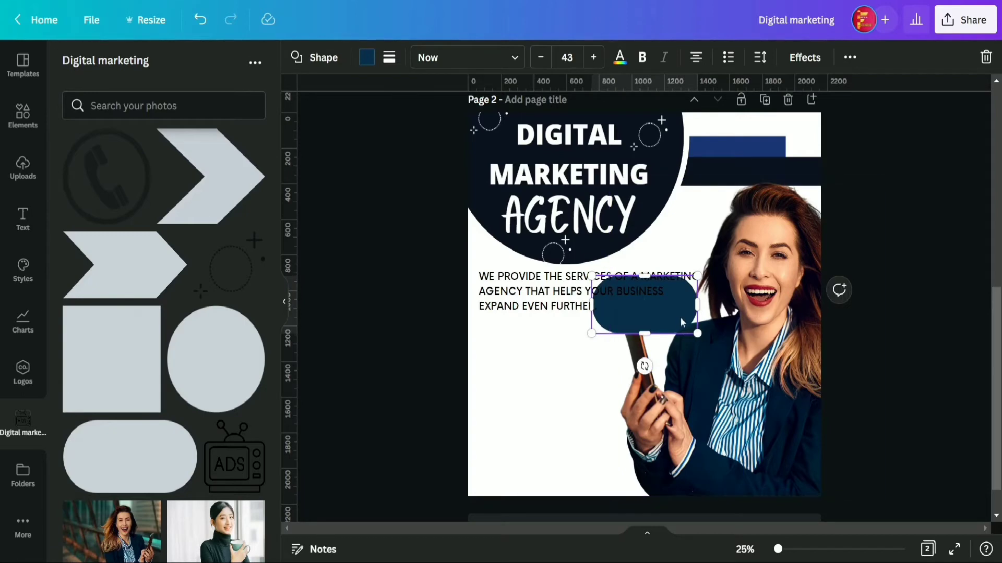
drag(644, 305, 541, 408)
drag(594, 381, 541, 447)
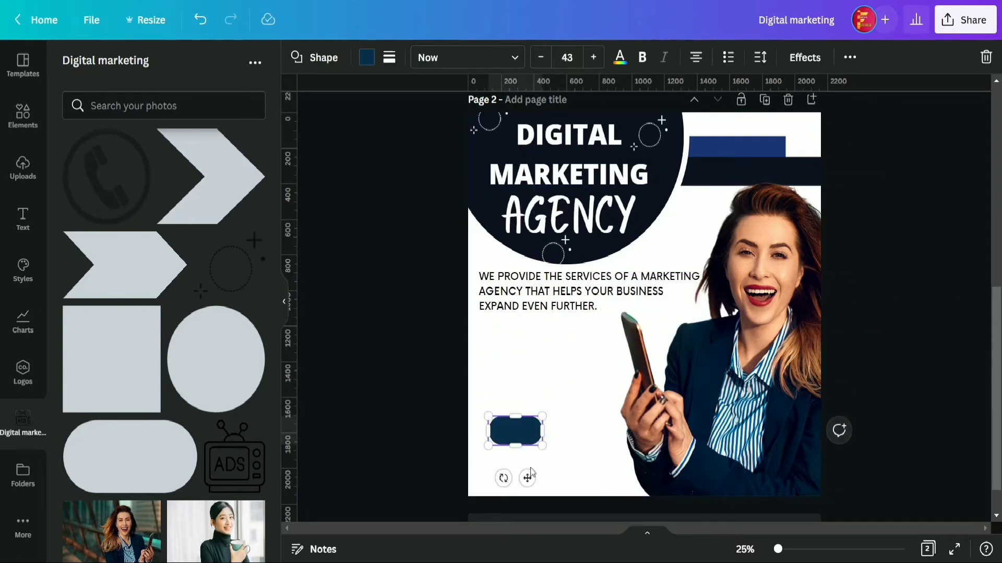
click(850, 61)
click(844, 94)
drag(529, 481, 544, 445)
mouse_move(561, 480)
mouse_down()
mouse_move(564, 504)
mouse_move(563, 491)
mouse_up()
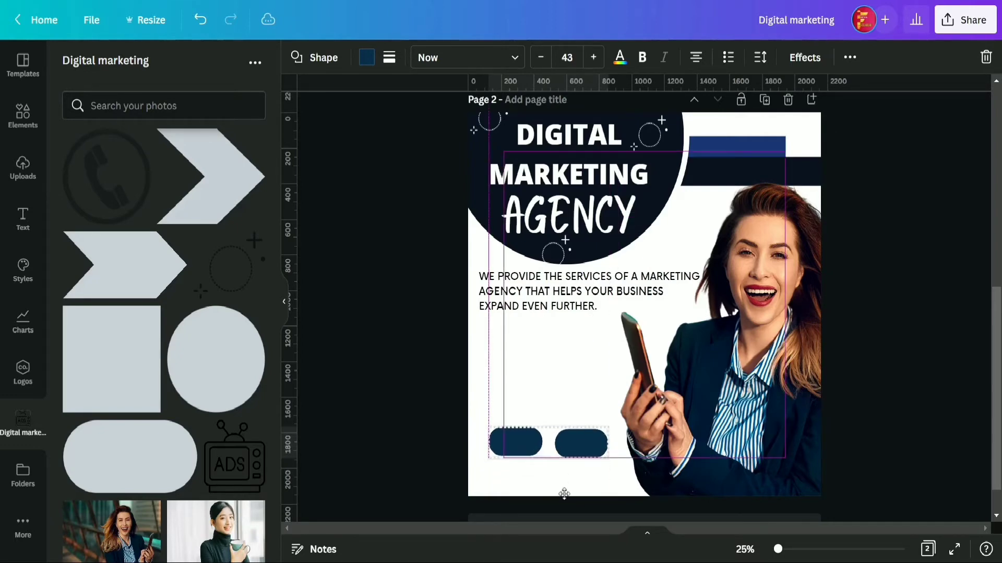
Align the two pills and spread them side by side at the bottom
click(849, 57)
click(720, 92)
click(658, 218)
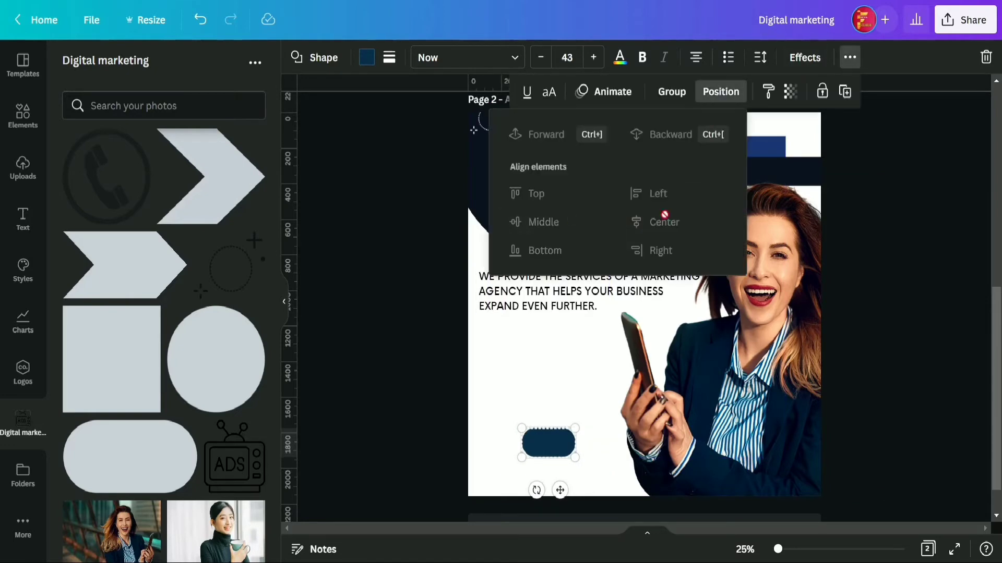
drag(560, 490, 524, 490)
click(559, 472)
drag(528, 444, 595, 444)
click(924, 280)
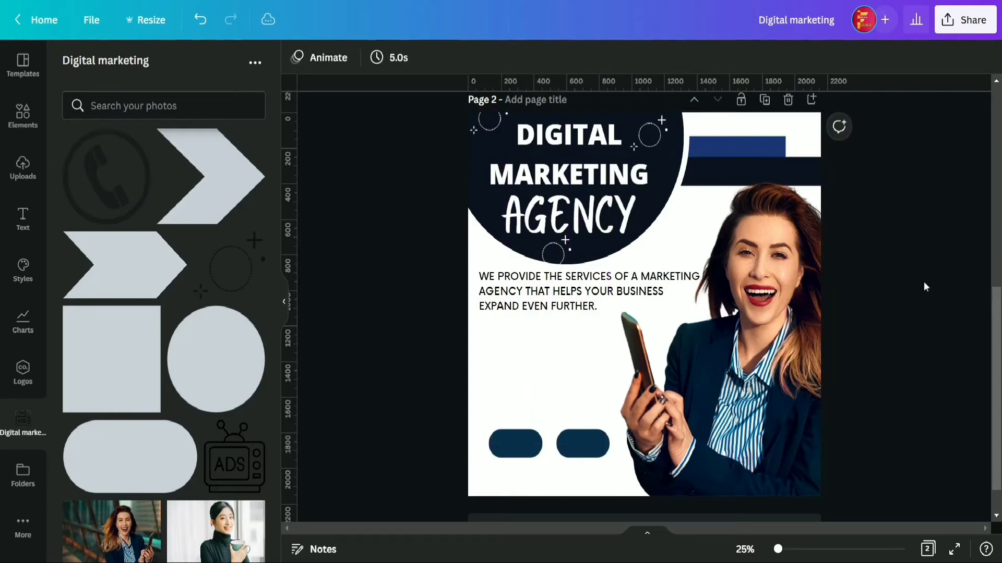
Colour the right pill navy blue and the left pill near-black
click(587, 442)
click(367, 58)
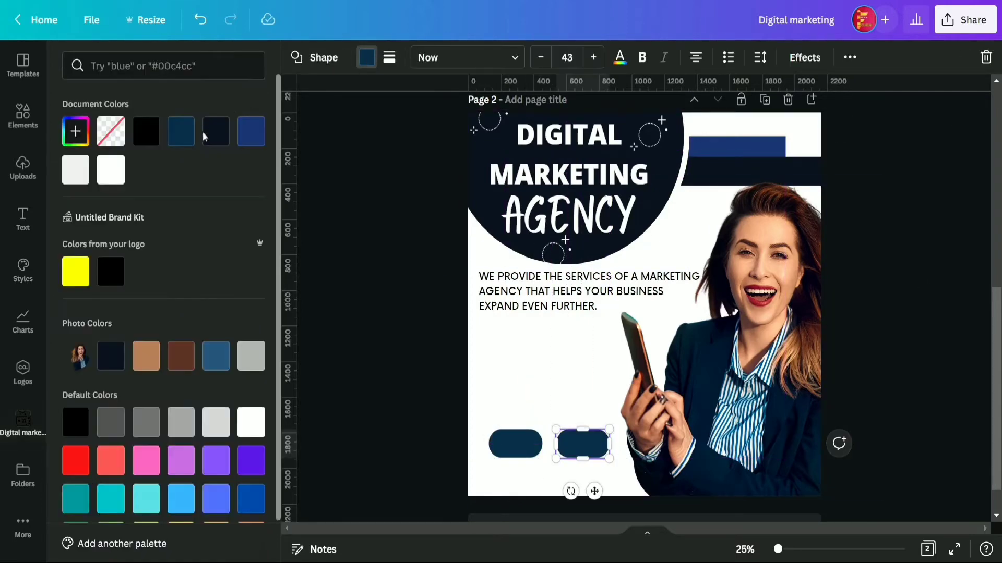
click(246, 142)
click(511, 442)
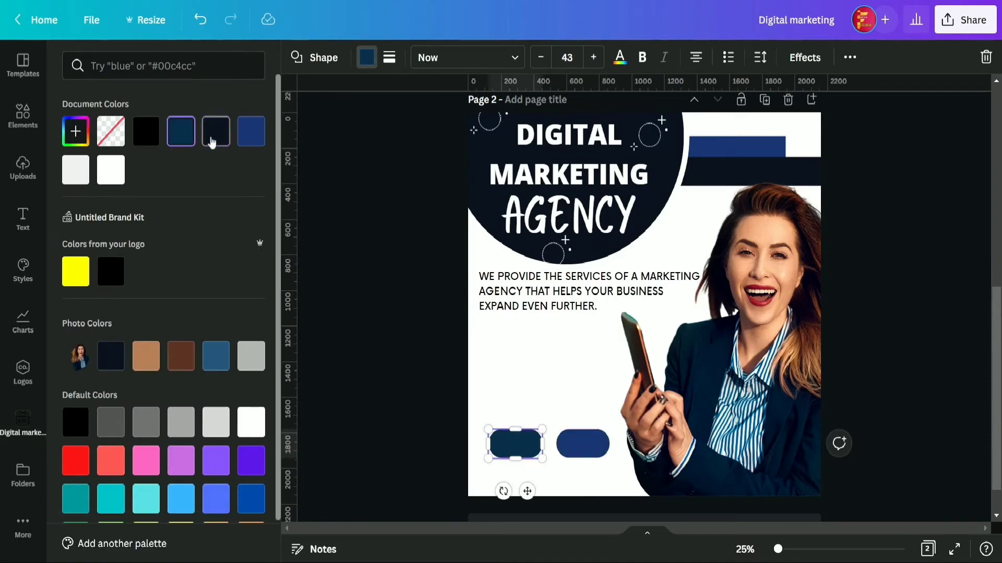
click(213, 142)
click(382, 203)
click(382, 207)
click(22, 219)
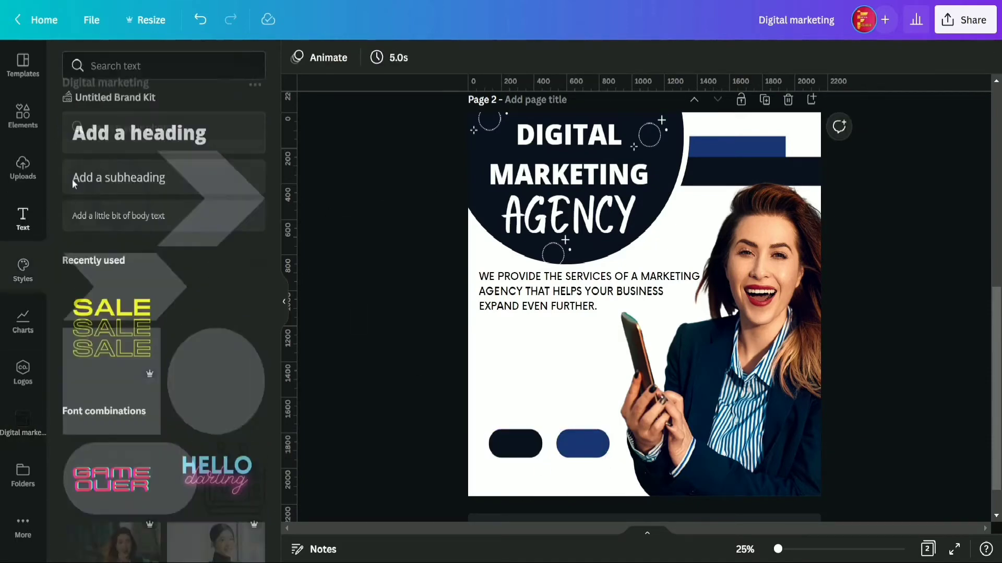
Add a body text box reading 'Join Now' from the notes and place it on the dark pill
click(147, 215)
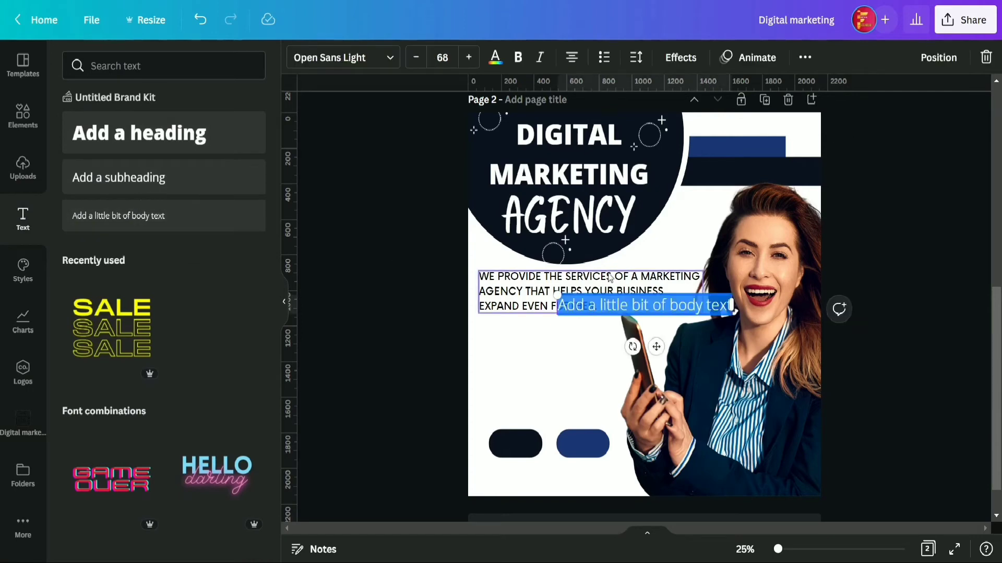
click(313, 550)
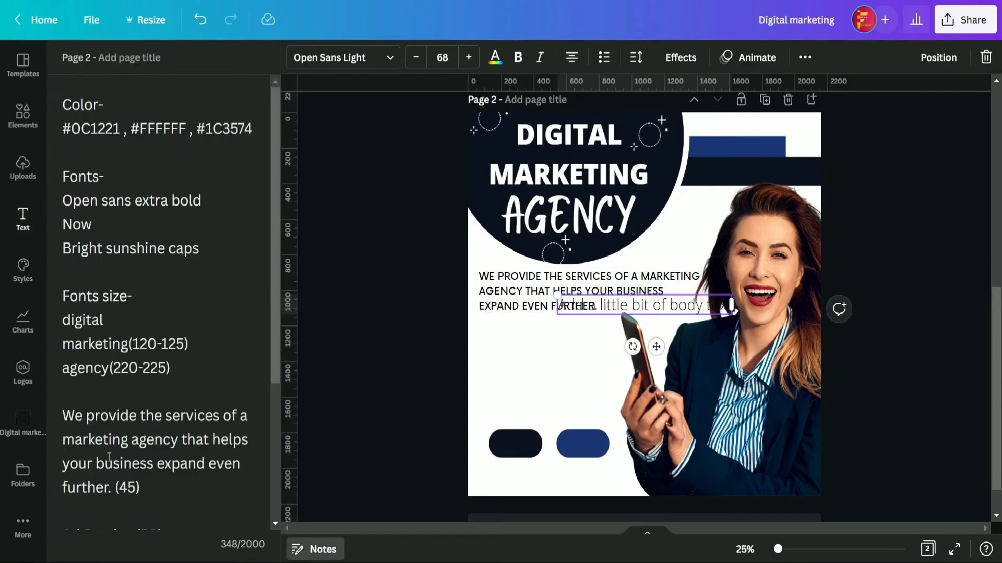
scroll(112, 459, down, 2)
drag(124, 423, 62, 424)
key(ctrl+c)
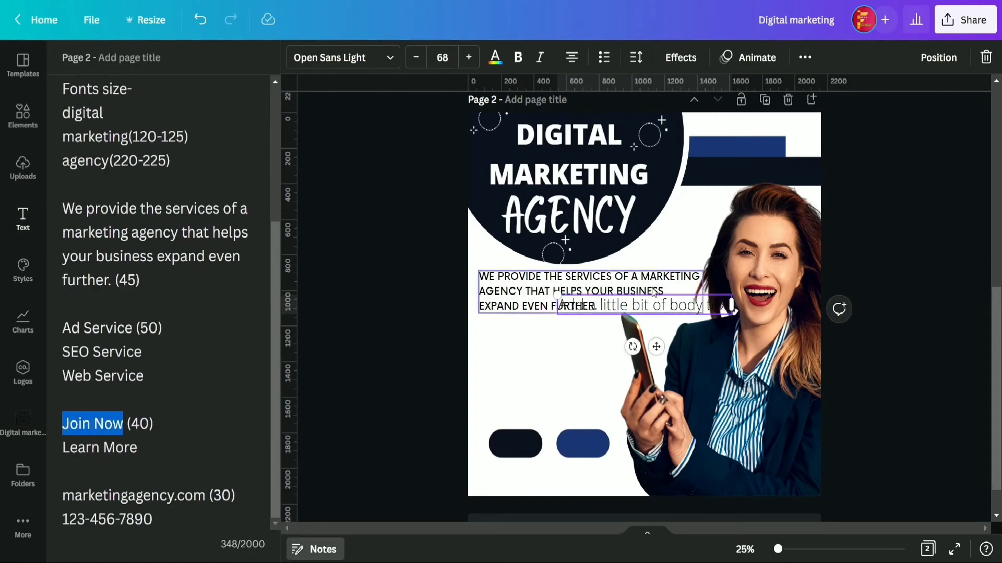
click(687, 305)
key(ctrl+a)
key(ctrl+v)
drag(656, 347, 538, 484)
Style 'Join Now' white in the Now font at size 40, centred on the pill
click(495, 57)
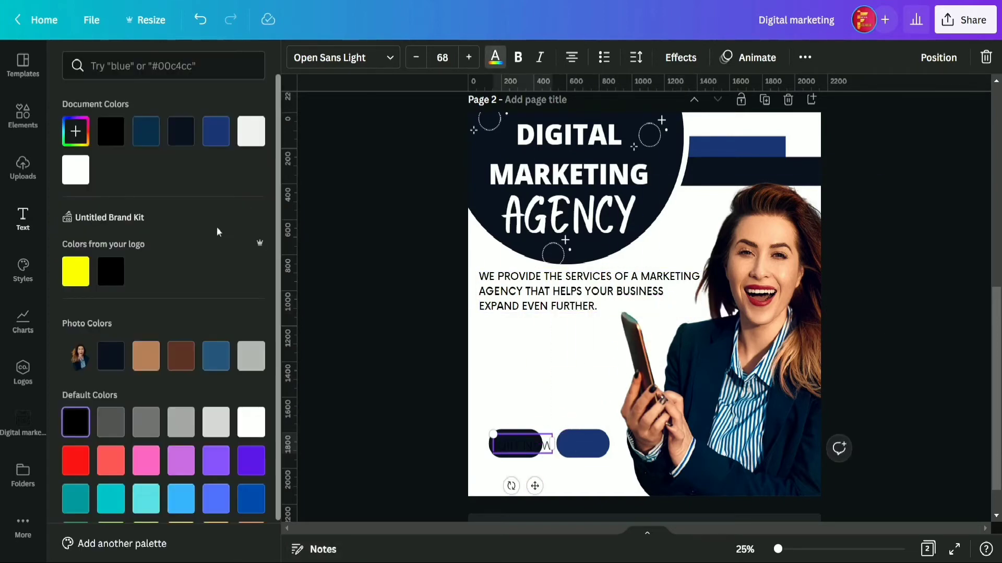
click(245, 431)
click(342, 58)
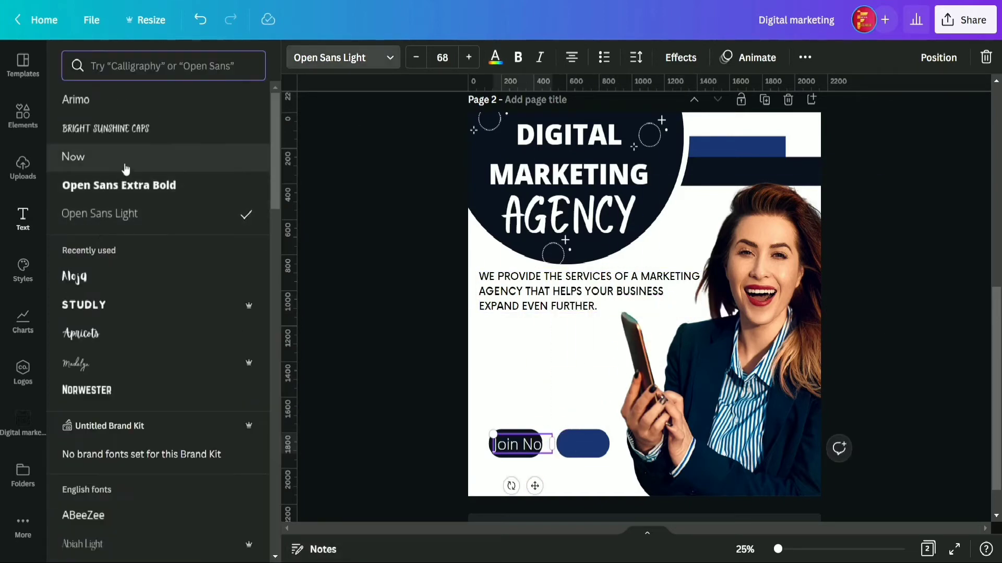
click(131, 157)
click(316, 549)
scroll(147, 365, down, 3)
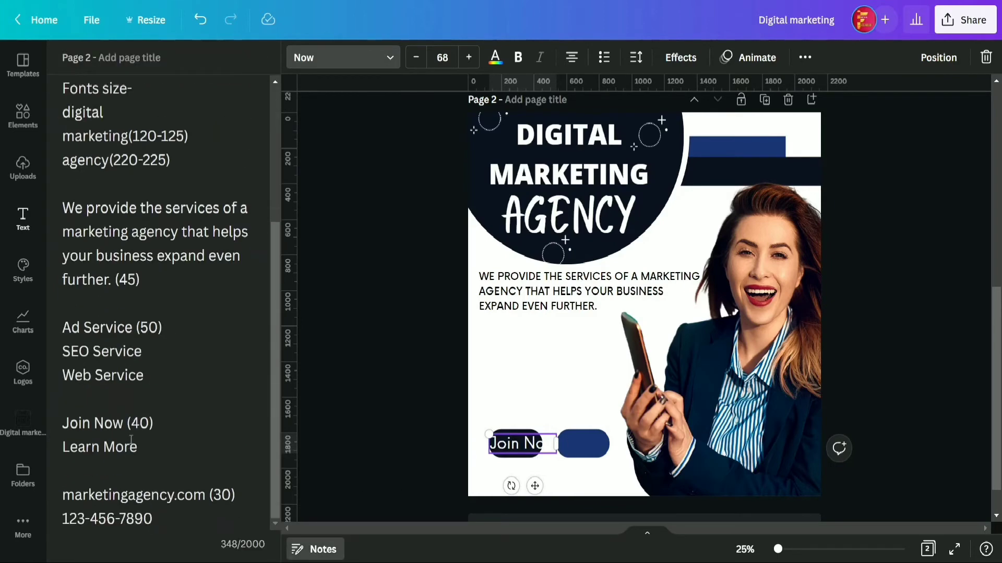
click(459, 54)
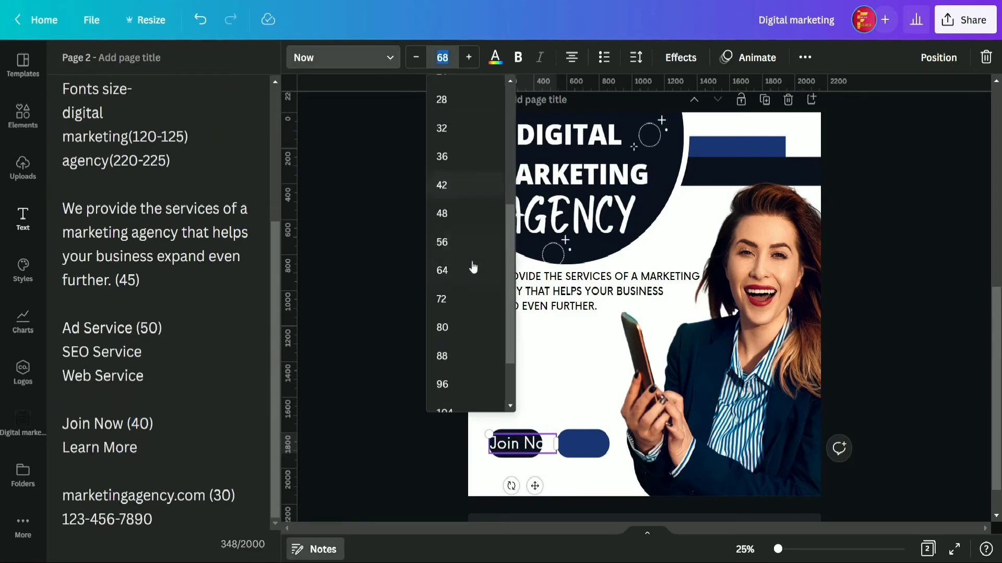
click(462, 185)
click(424, 61)
click(423, 61)
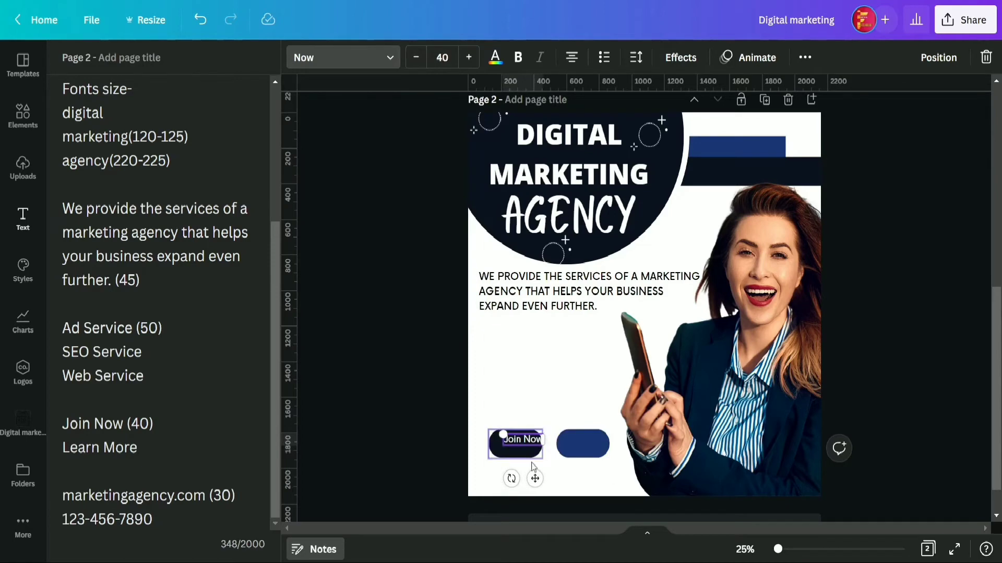
drag(534, 479, 525, 485)
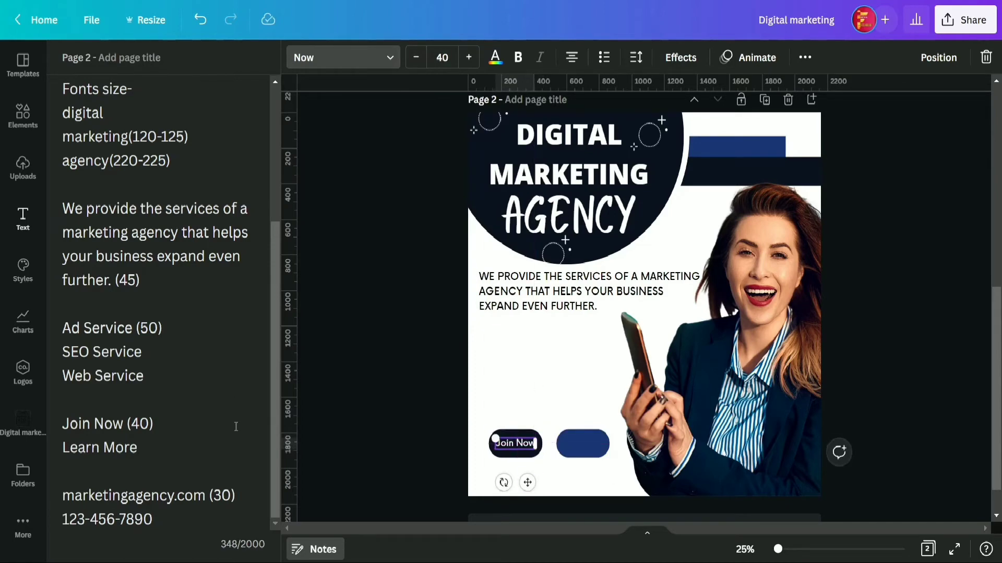
Duplicate the label onto the blue pill as 'Learn More'
drag(110, 450, 61, 450)
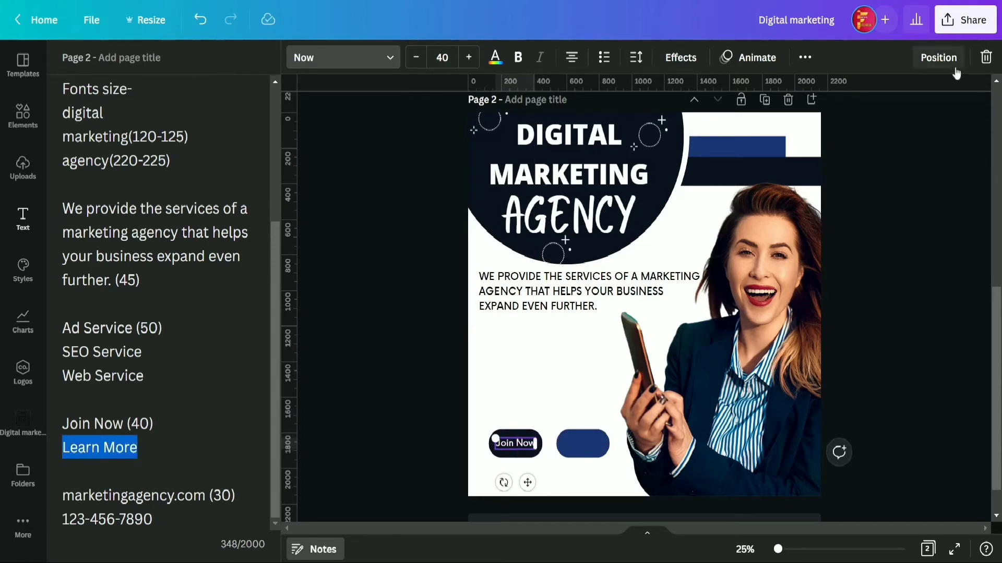
click(808, 60)
click(802, 95)
drag(534, 480, 594, 480)
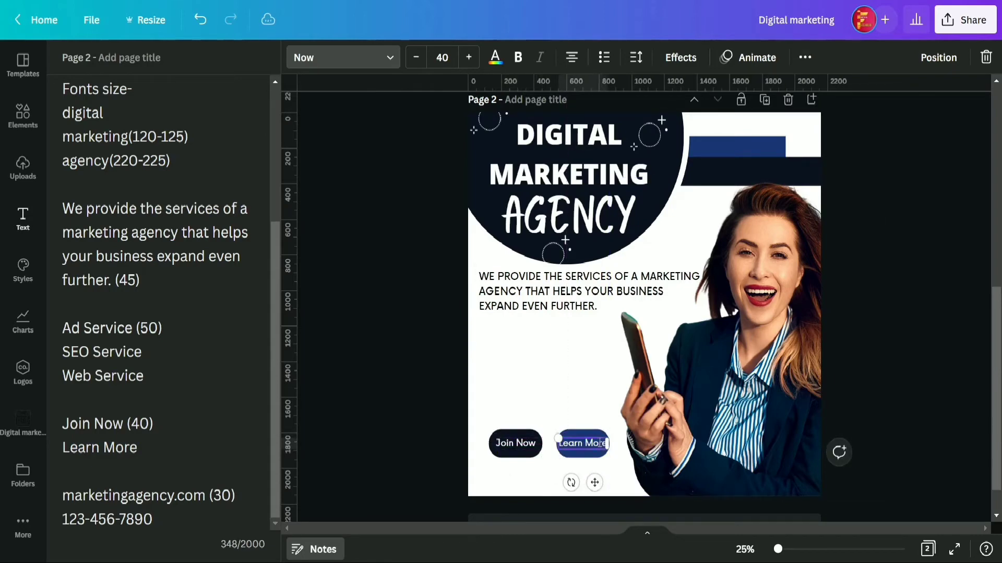
click(456, 439)
click(586, 445)
drag(594, 479, 594, 480)
Widen the blue pill to fit 'Learn More'
click(606, 448)
drag(609, 444, 616, 448)
click(588, 472)
click(590, 452)
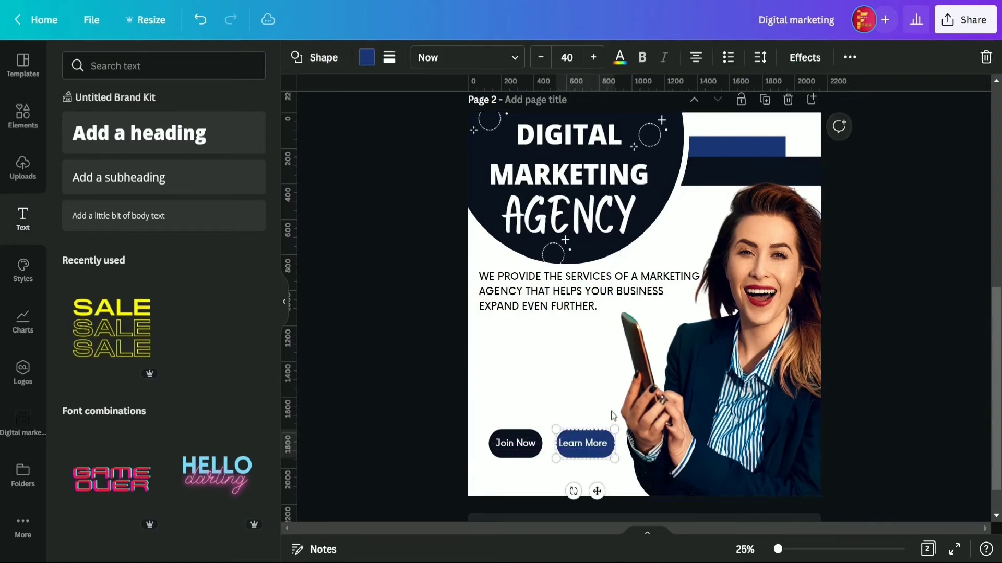
Align the Learn More button right, then group it with the Join Now button
click(847, 58)
click(720, 92)
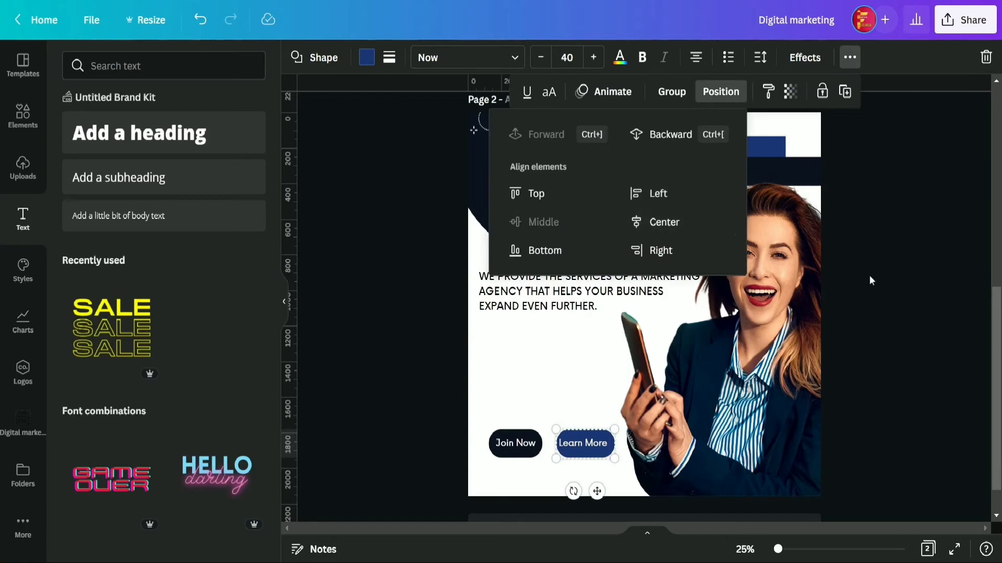
click(710, 250)
click(882, 316)
drag(590, 477, 502, 441)
click(849, 57)
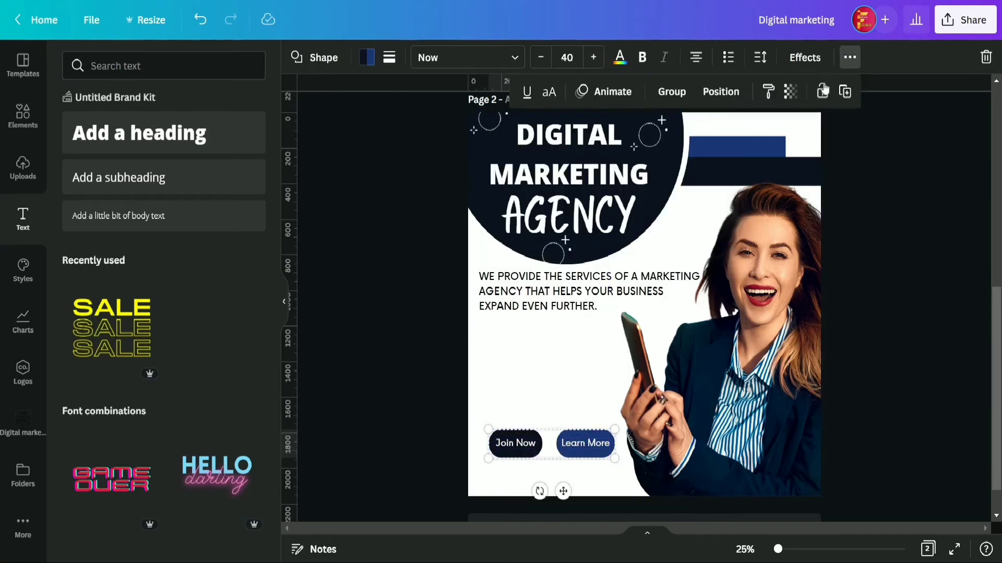
click(670, 103)
click(916, 314)
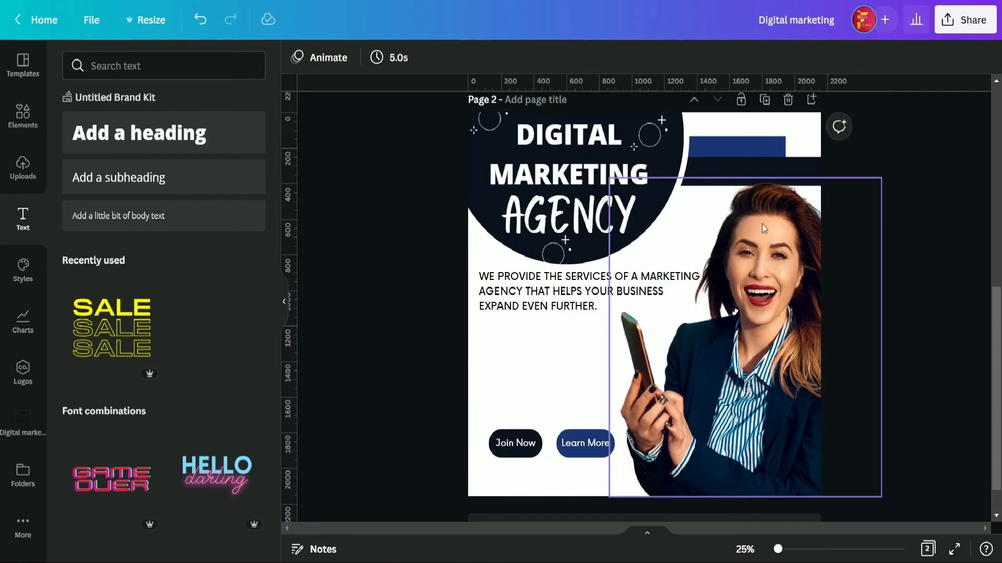
Copy the navy bar from the top and move the copy to the page bottom
click(751, 140)
key(ctrl+c)
click(544, 471)
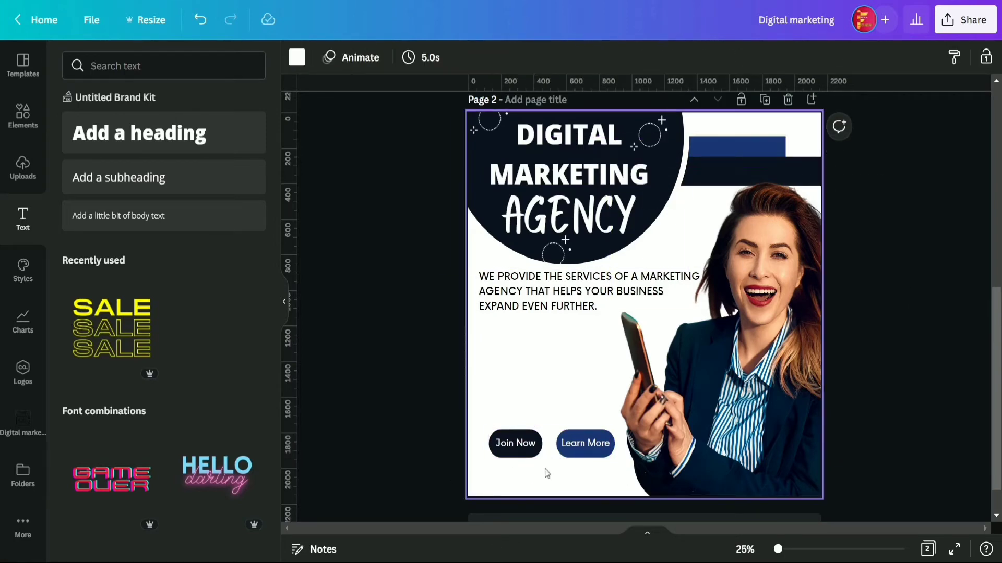
key(ctrl+v)
drag(674, 216, 587, 515)
Slim the bottom navy bar and send it to the back behind the photo
drag(577, 468, 576, 477)
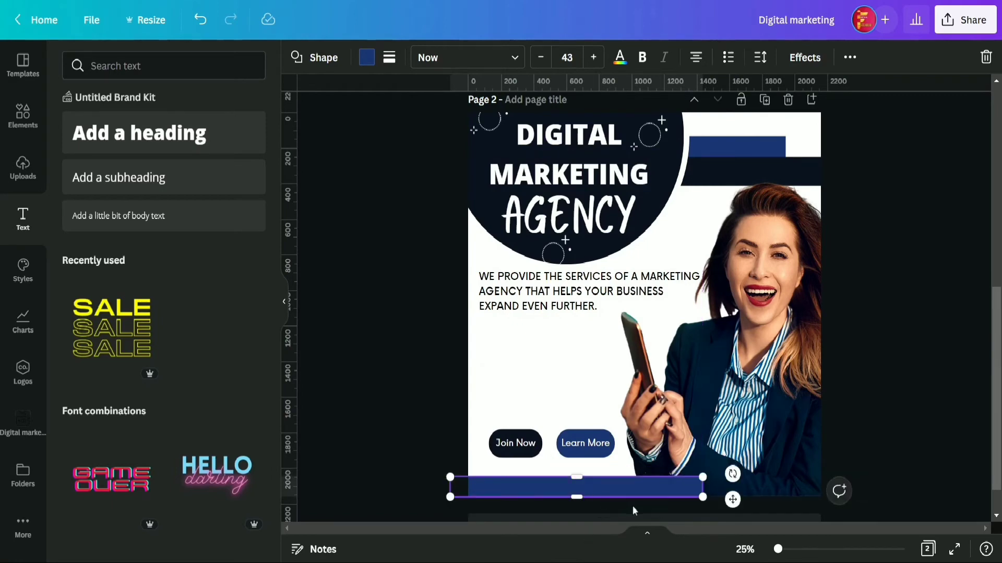
click(893, 402)
right_click(656, 486)
click(718, 438)
click(888, 424)
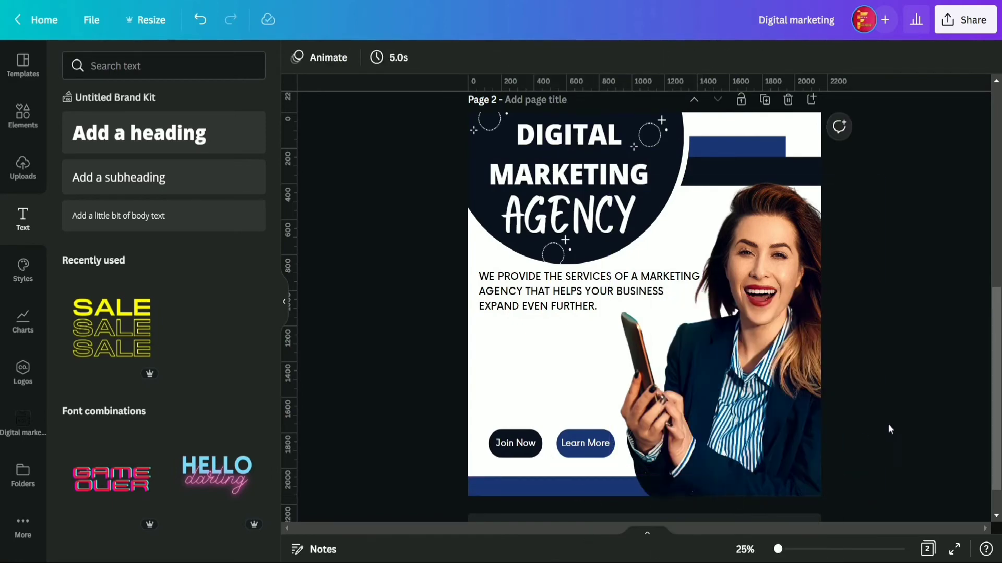
Select marketingagency.com in the notes, remove a stray button copy, and add a new body text box
click(315, 550)
scroll(203, 419, down, 5)
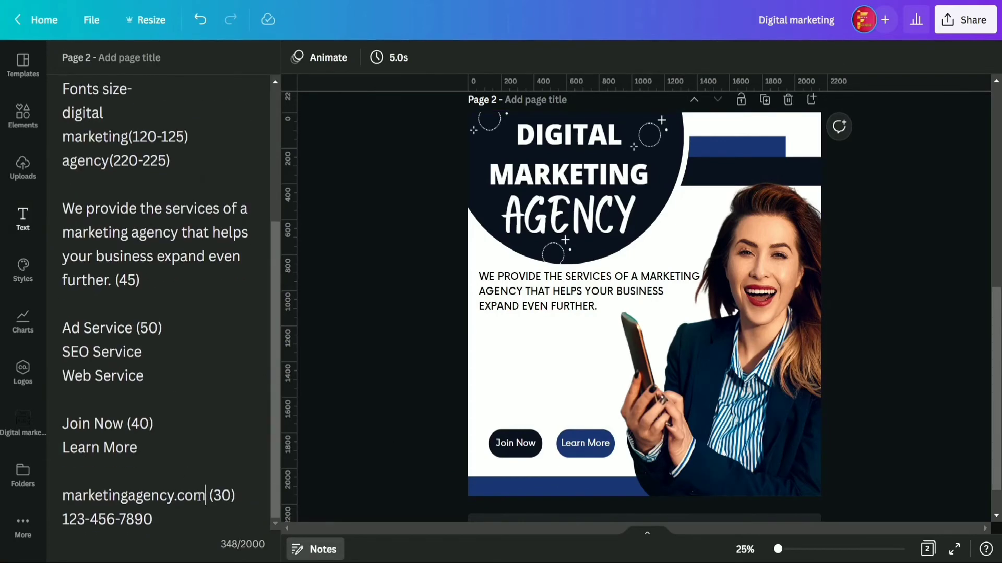
drag(206, 496, 62, 496)
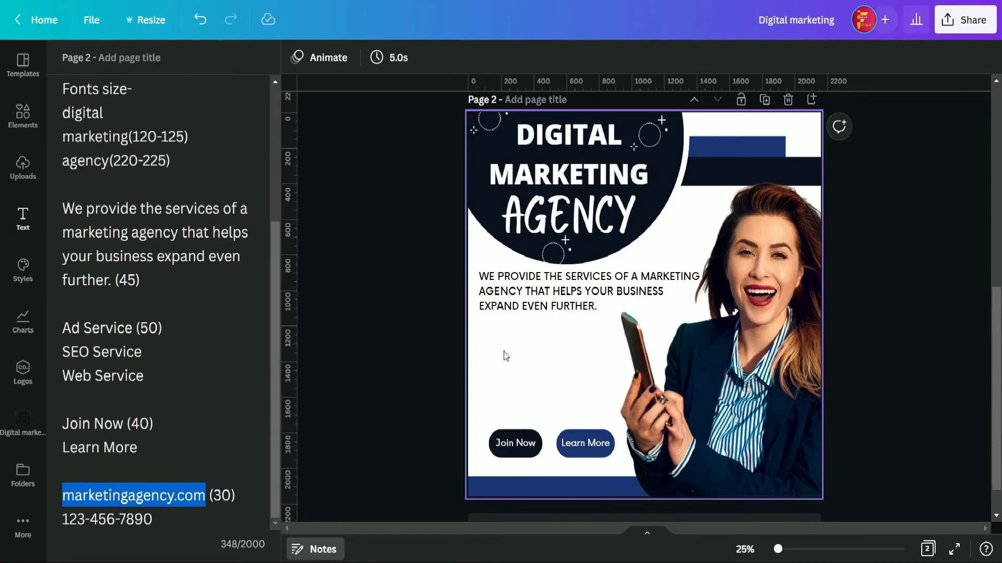
click(532, 349)
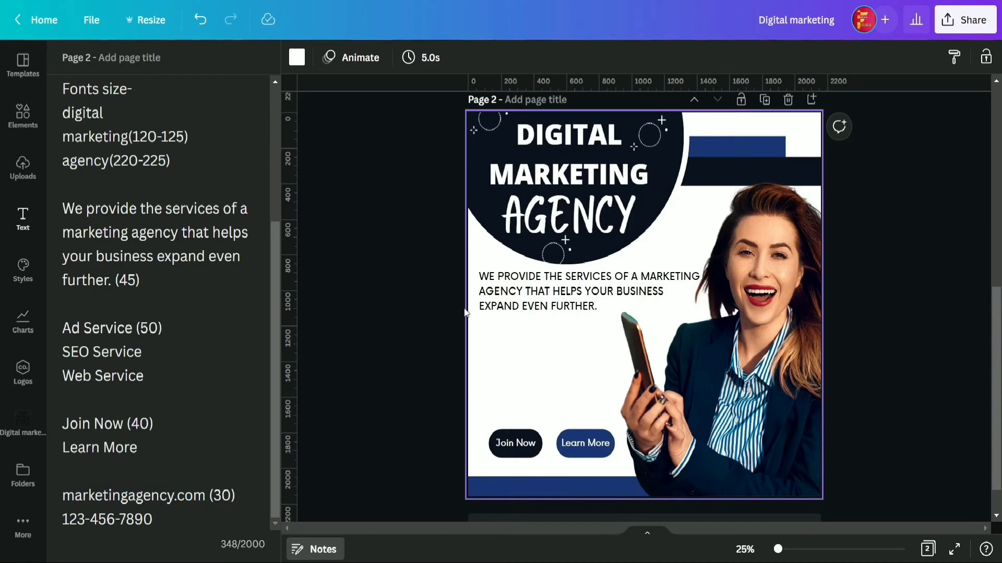
click(526, 445)
click(555, 375)
key(ctrl+v)
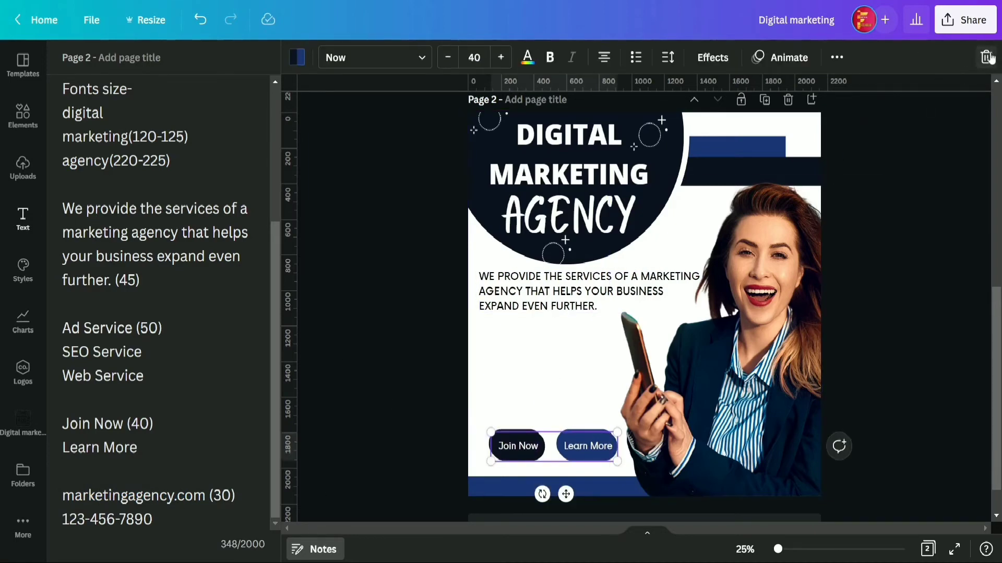
key(Escape)
click(23, 218)
click(119, 215)
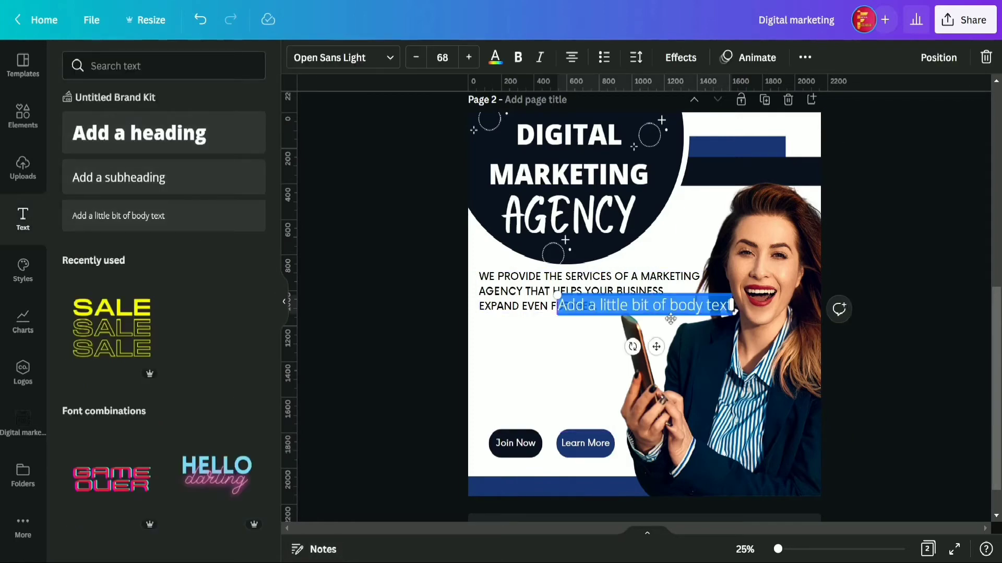
Paste marketingagency.com from the notes into a text box and set it to size 30
click(318, 549)
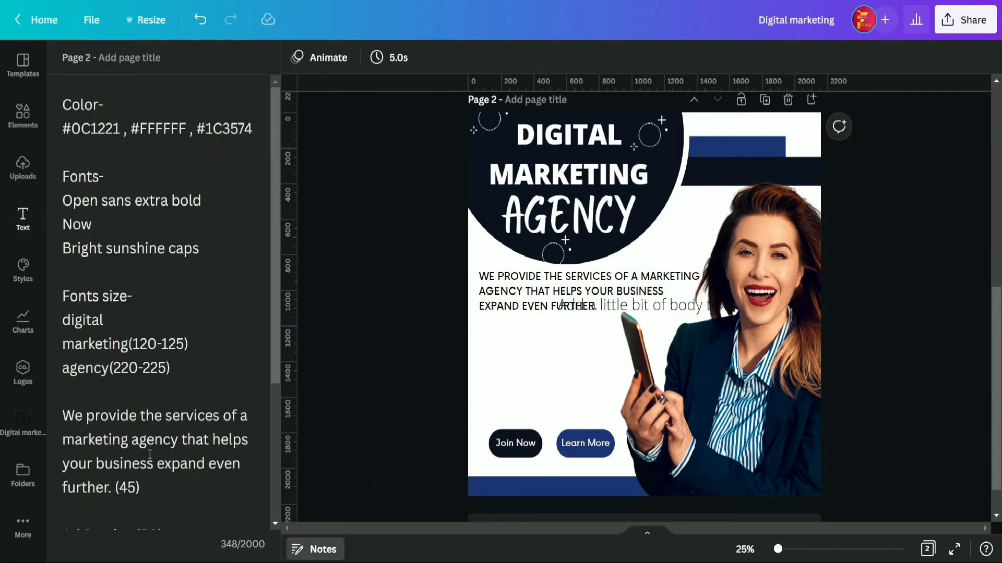
scroll(150, 454, down, 4)
drag(205, 496, 62, 496)
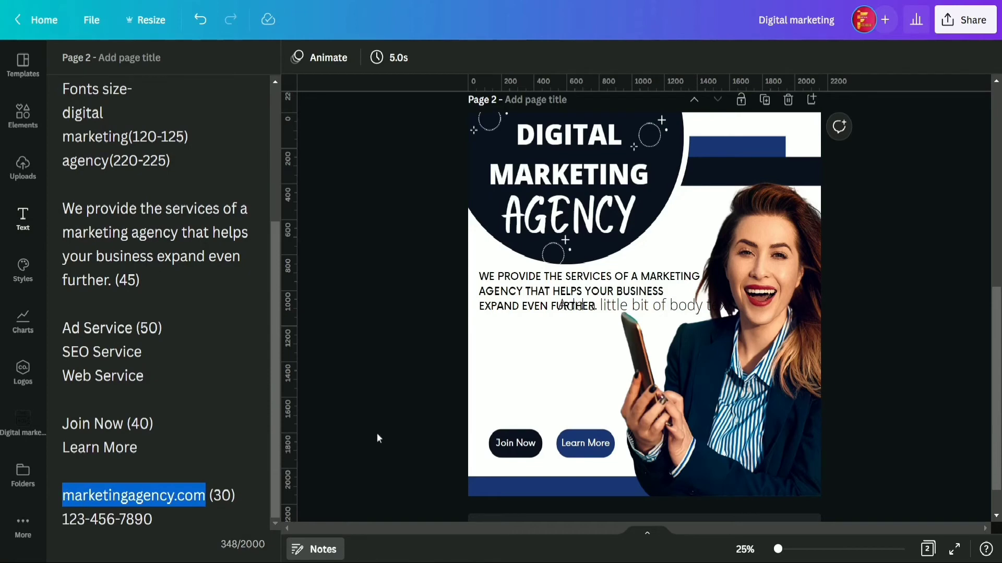
drag(236, 496, 214, 496)
double_click(645, 305)
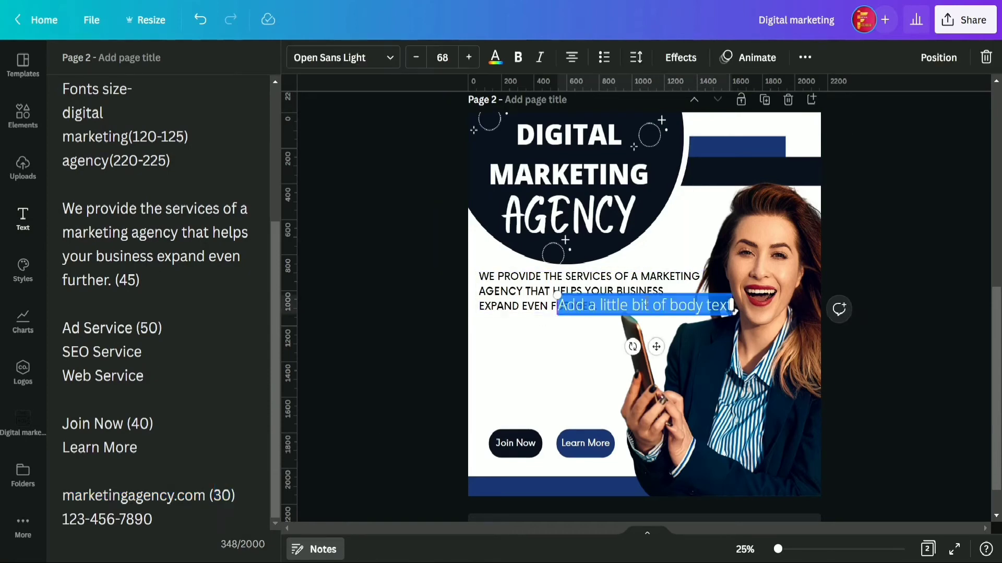
key(ctrl+v)
drag(656, 347, 591, 434)
click(442, 58)
scroll(458, 282, down, 1)
click(458, 300)
double_click(469, 57)
Move the web address into the bottom blue band and make its text white
drag(591, 431, 532, 527)
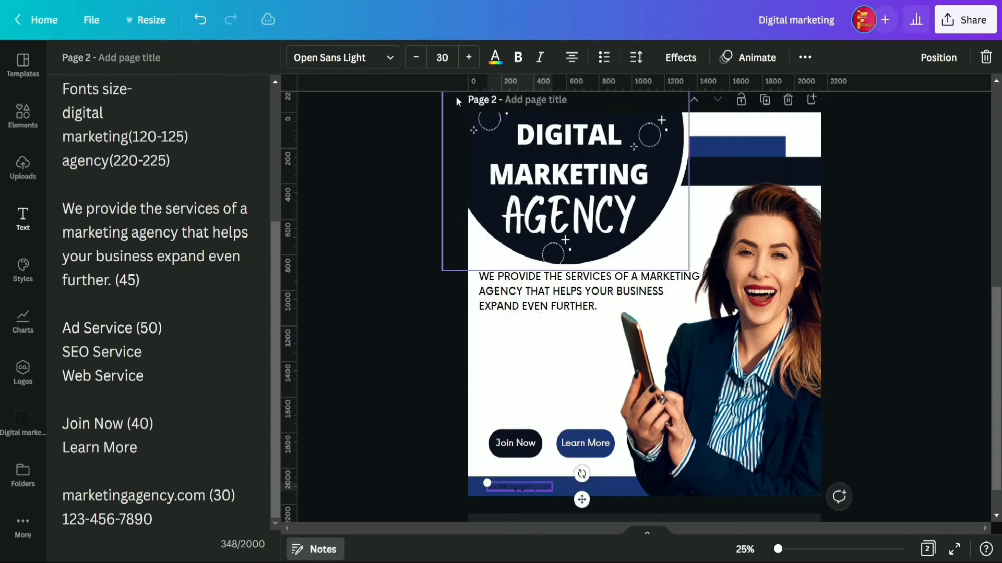
click(495, 57)
click(253, 435)
click(341, 285)
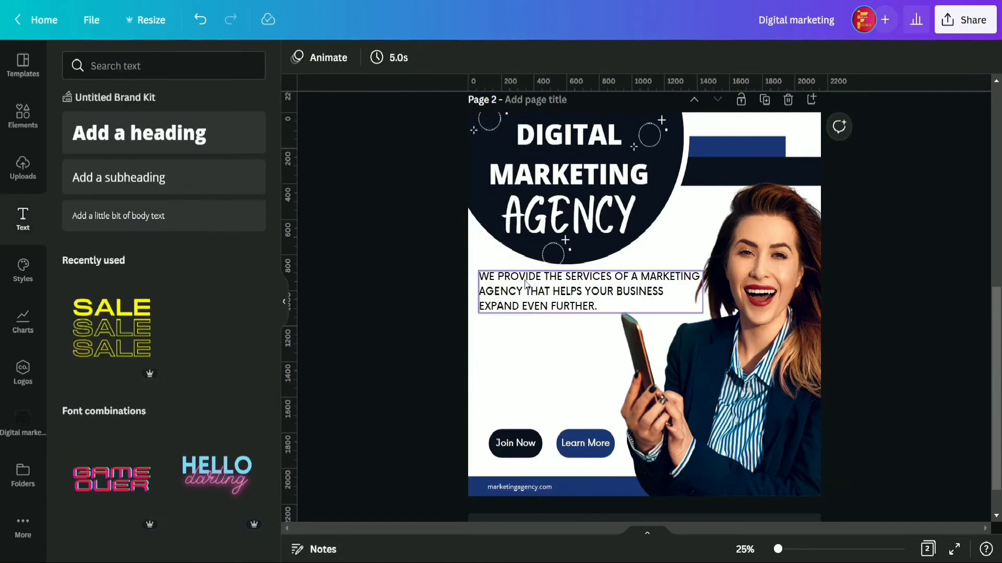
click(514, 489)
drag(581, 501, 578, 502)
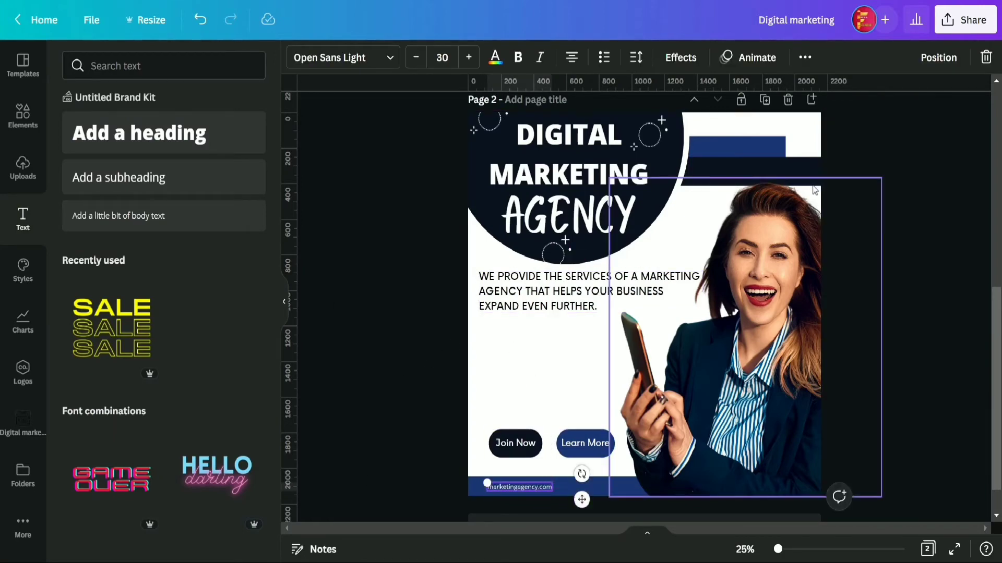
drag(582, 500, 670, 499)
click(315, 549)
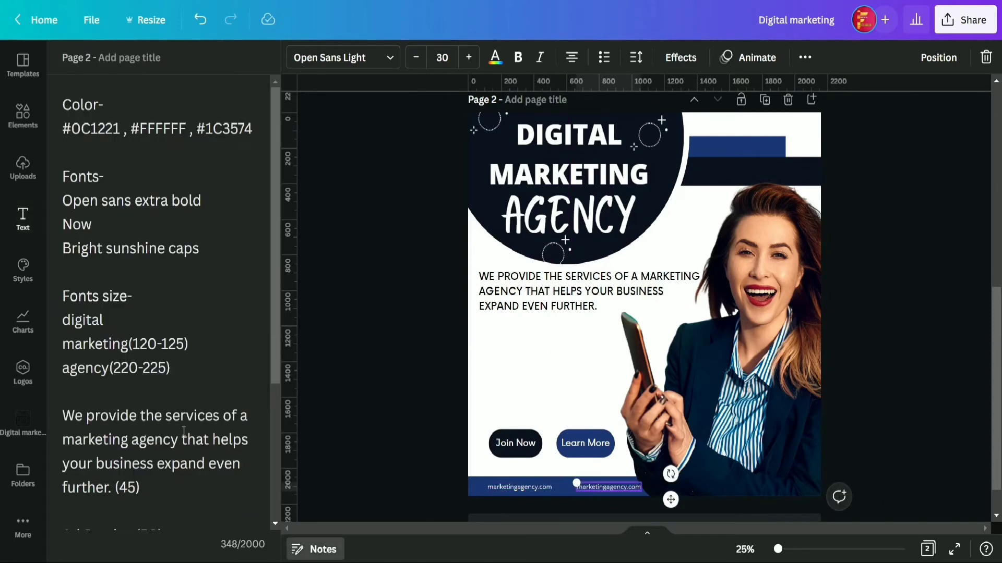
scroll(157, 313, down, 5)
drag(152, 519, 69, 519)
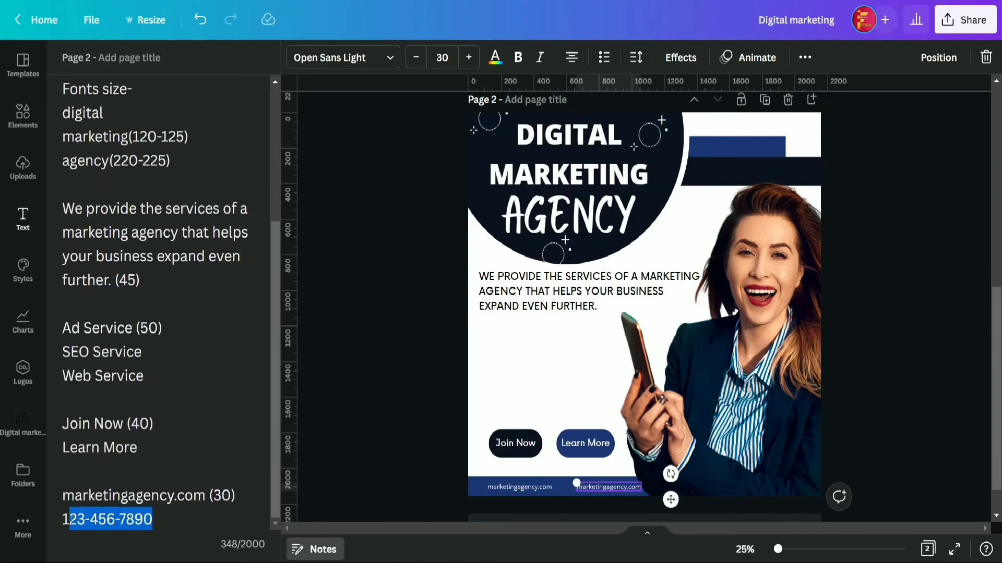
double_click(621, 486)
key(ctrl+v)
click(383, 474)
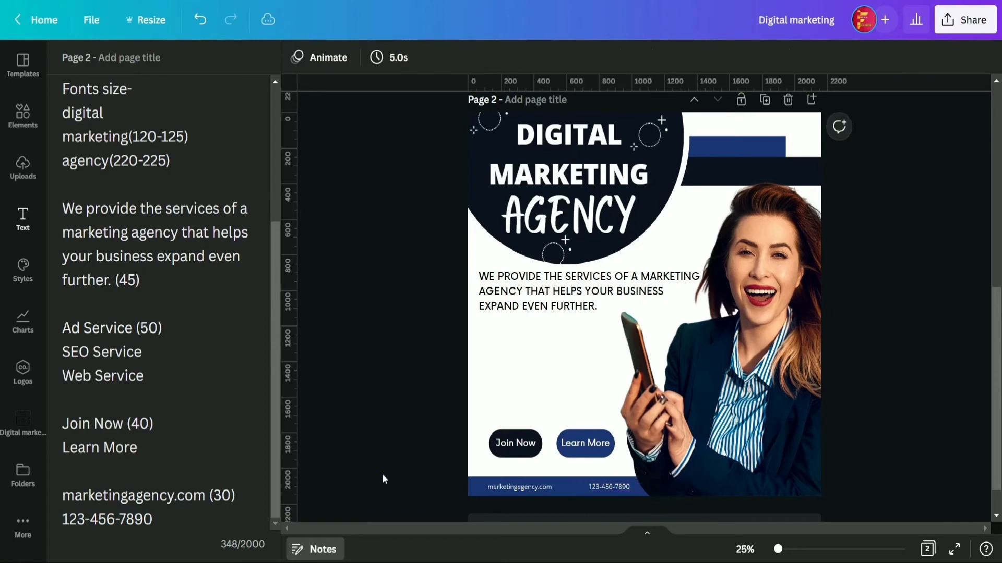
click(22, 421)
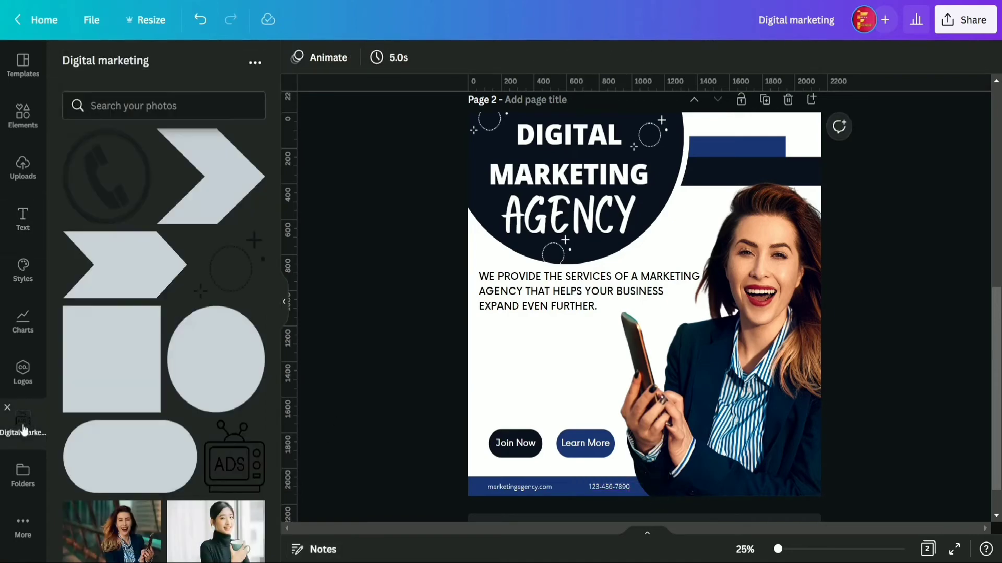
Add the phone icon, shrink it to 64×64 and place it beside the footer's phone number
click(112, 195)
drag(715, 228, 592, 364)
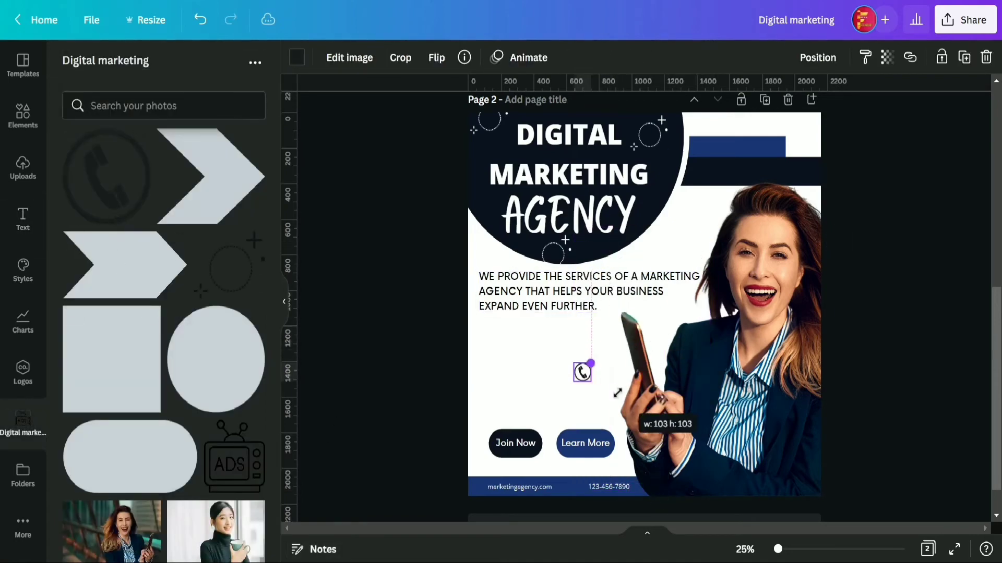
drag(593, 414, 594, 521)
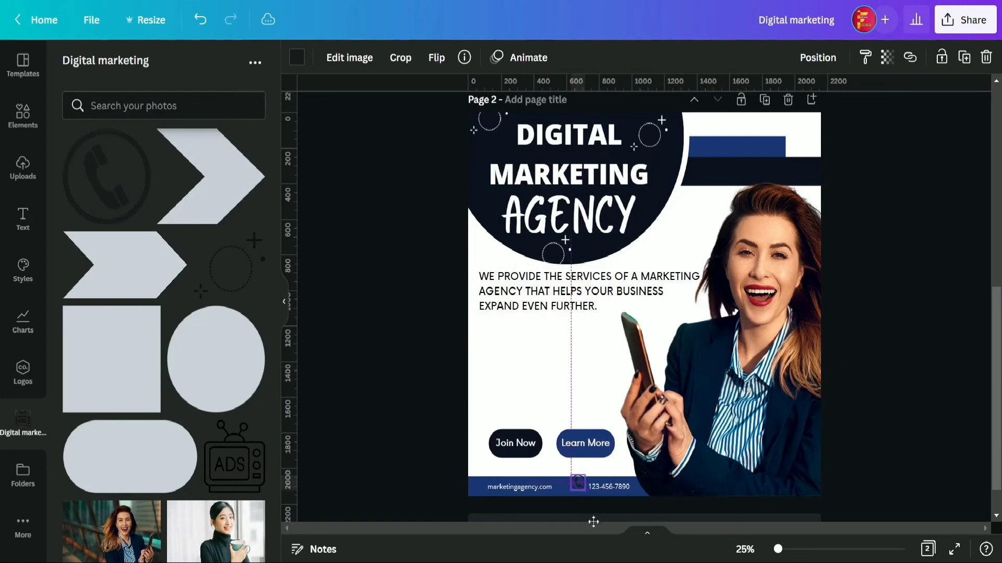
drag(585, 480, 616, 502)
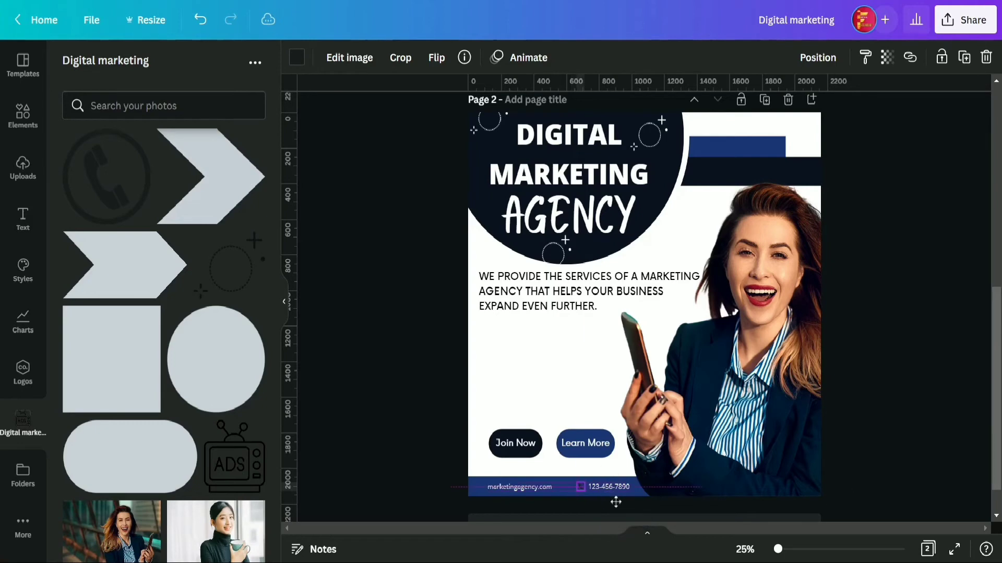
drag(618, 502, 617, 502)
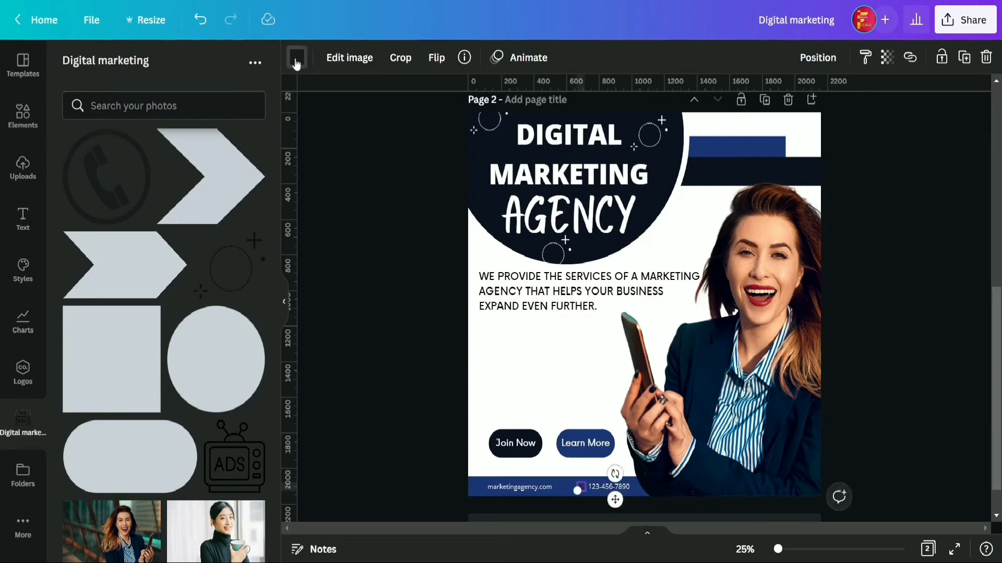
click(295, 63)
click(295, 64)
click(378, 415)
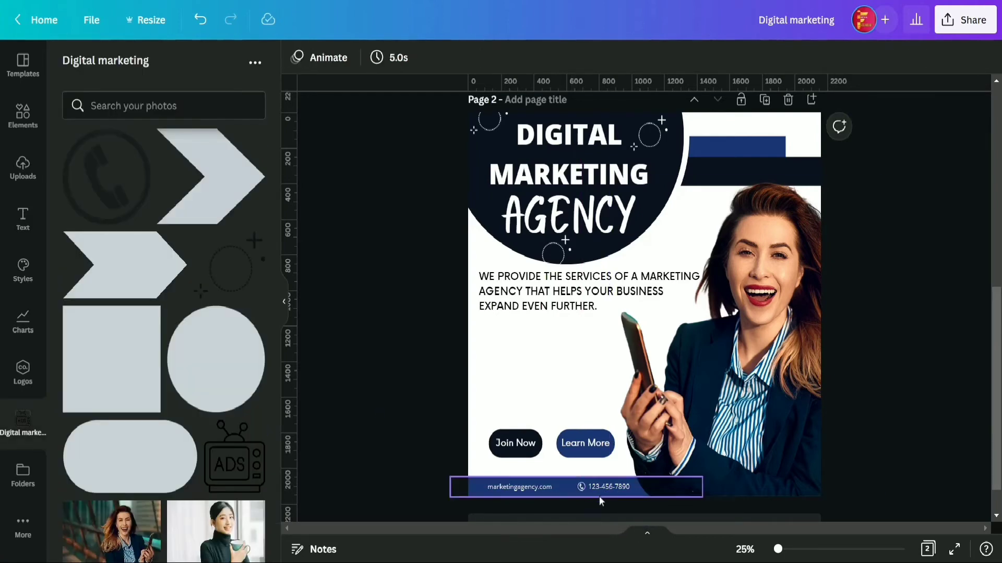
Lock the woman photo in place, then group the phone icon with the phone number
click(600, 493)
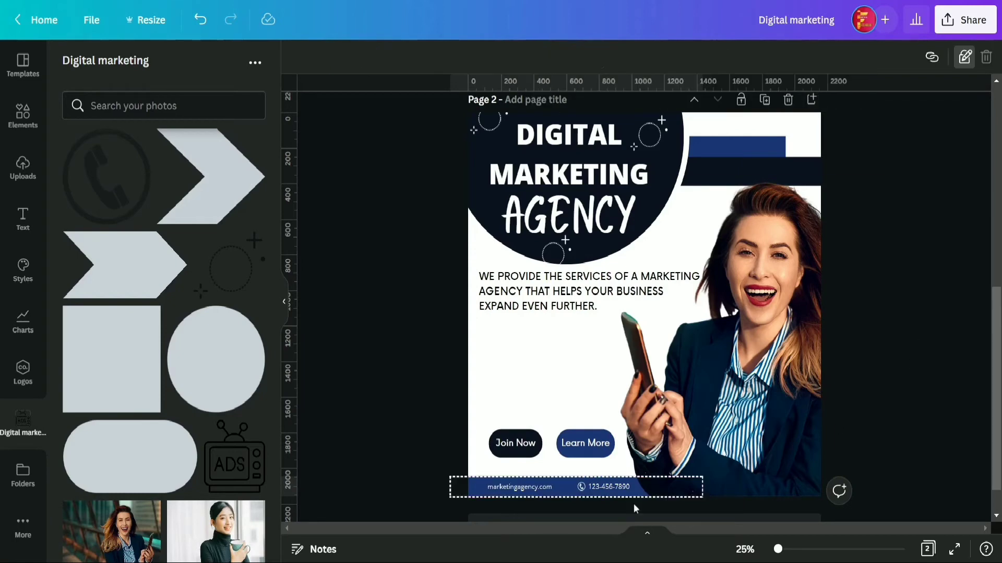
click(638, 492)
click(589, 504)
click(589, 488)
shift+click(746, 205)
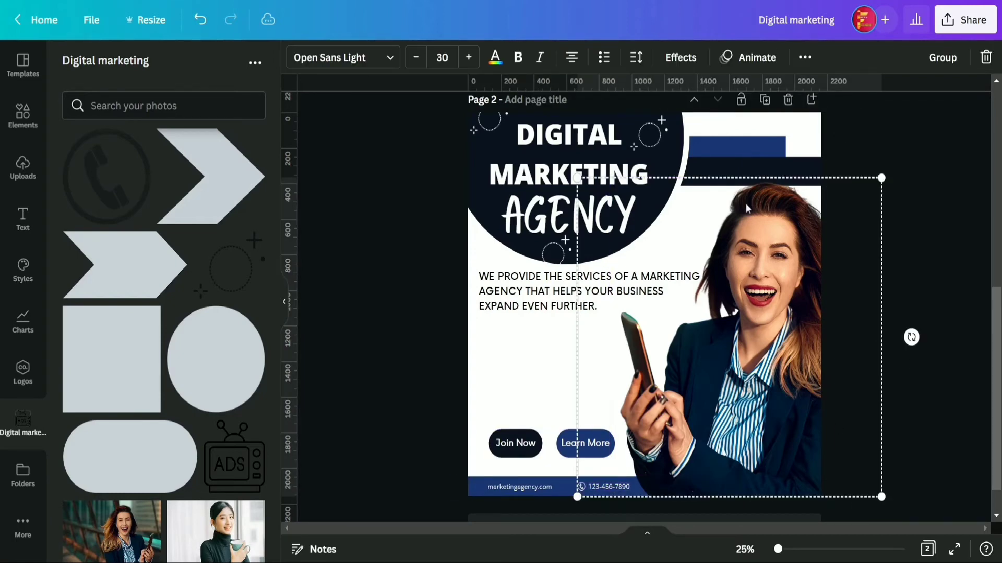
click(867, 351)
click(794, 254)
click(941, 59)
click(887, 141)
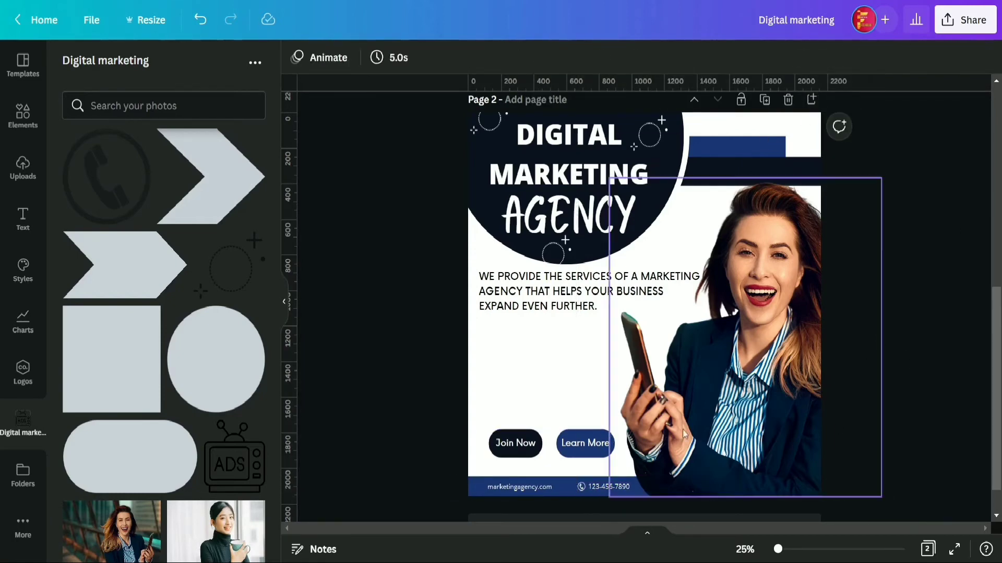
drag(573, 489, 621, 488)
click(937, 61)
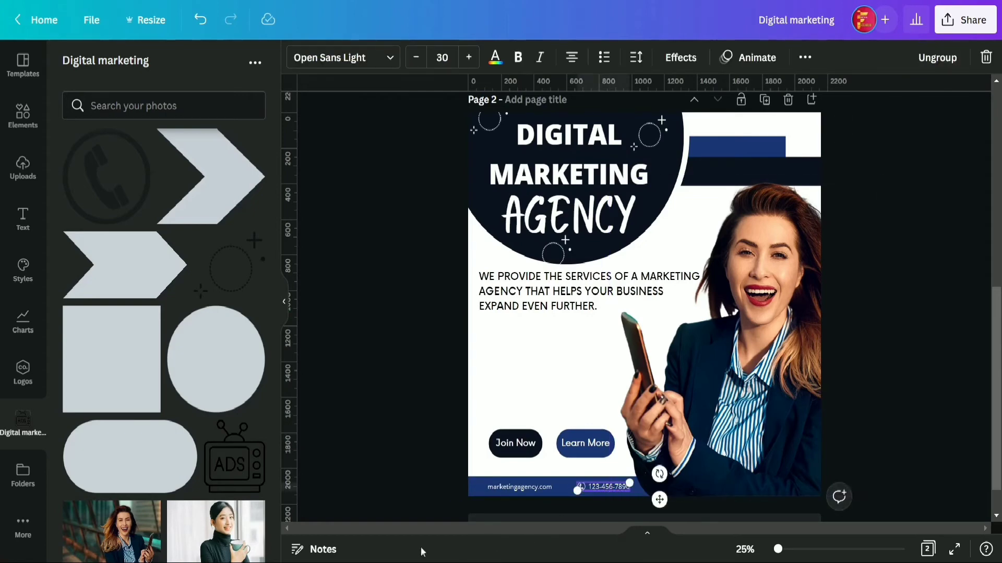
click(415, 468)
scroll(199, 305, down, 3)
scroll(177, 292, up, 3)
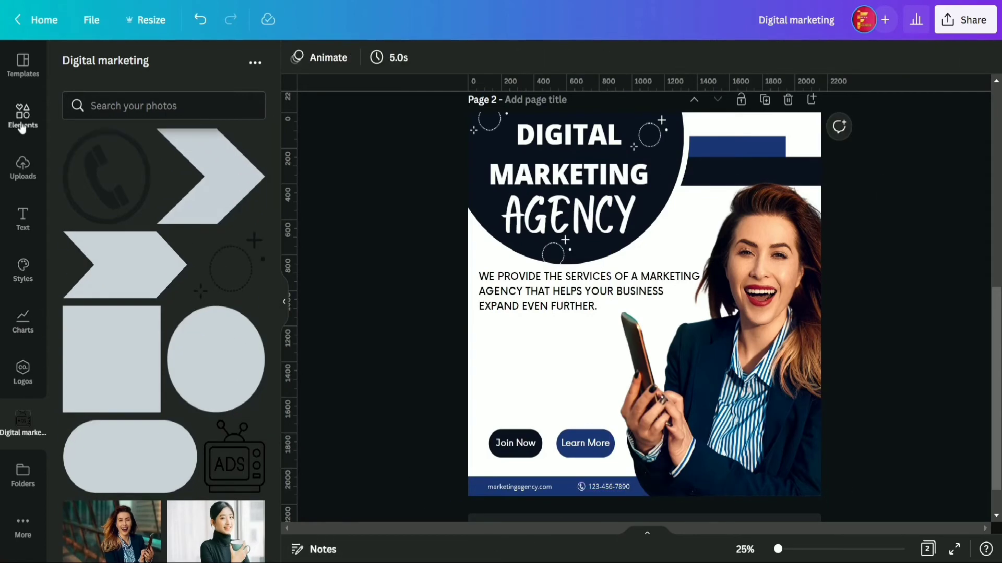
click(22, 125)
Add a globe graphic from a 'www' search, make it white and shrink it to 47×47 in the footer
click(128, 65)
text(www)
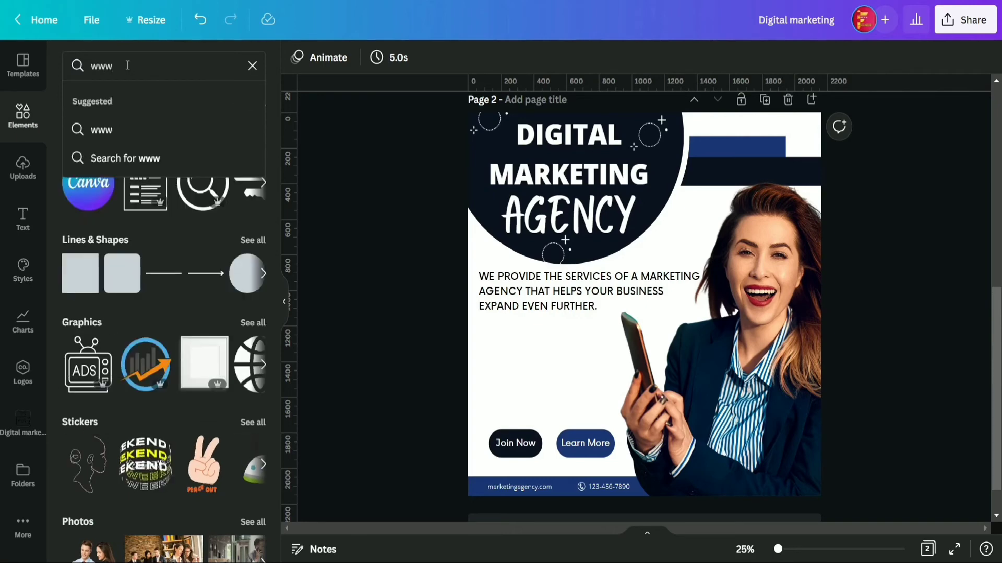
click(137, 158)
click(112, 267)
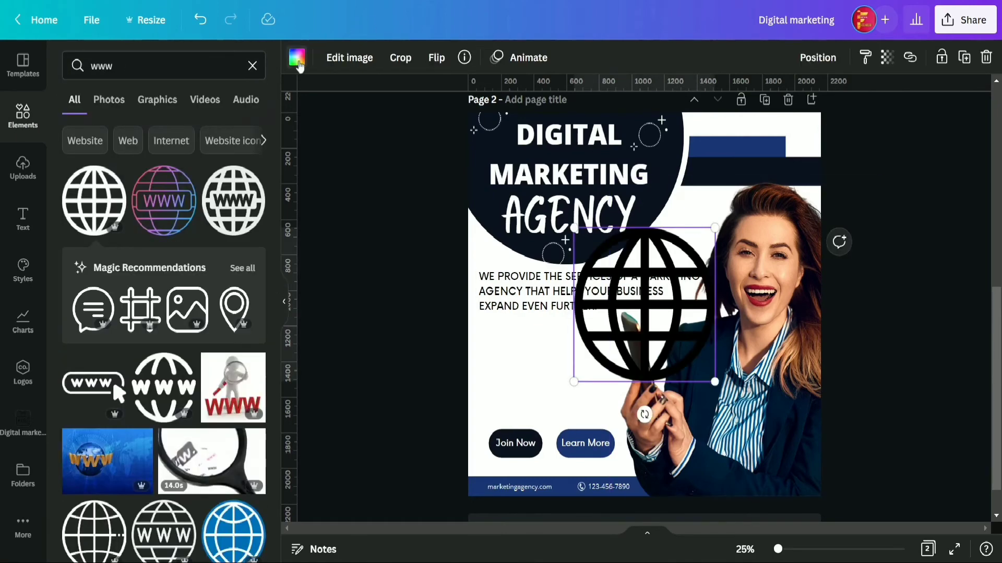
click(297, 57)
click(251, 422)
drag(714, 228, 488, 527)
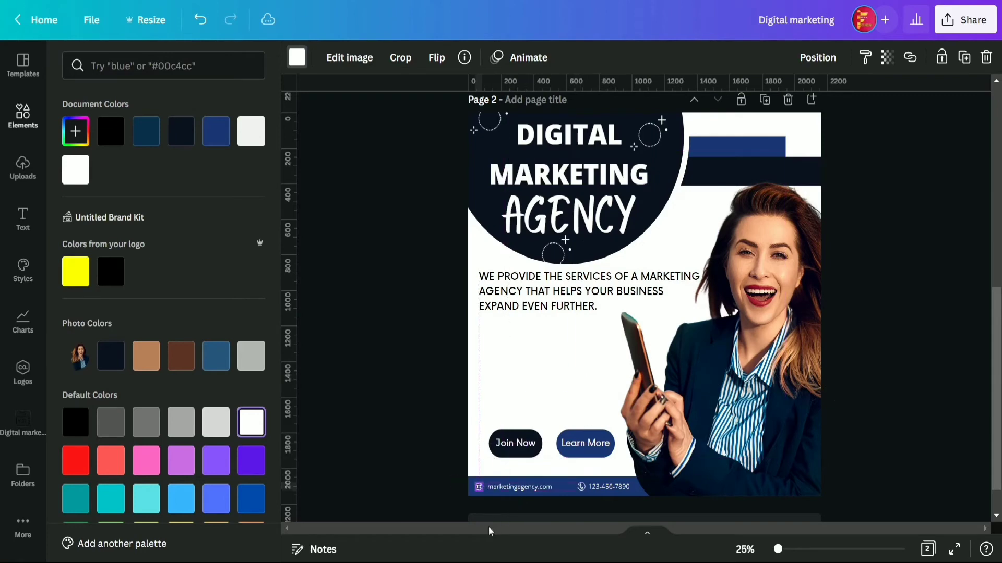
drag(485, 482, 518, 500)
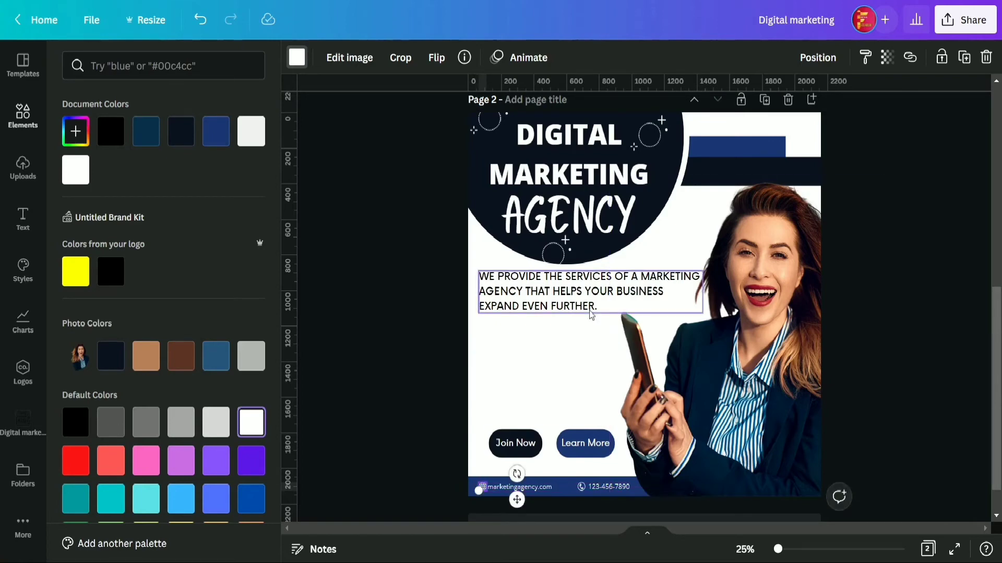
Nudge the globe right next to the web address and group them together
click(458, 494)
click(480, 491)
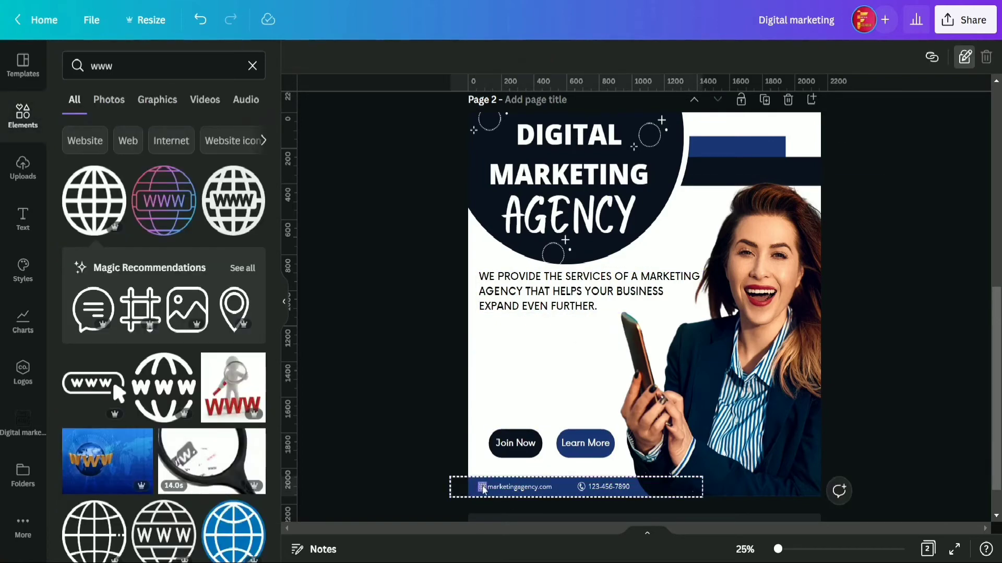
click(481, 487)
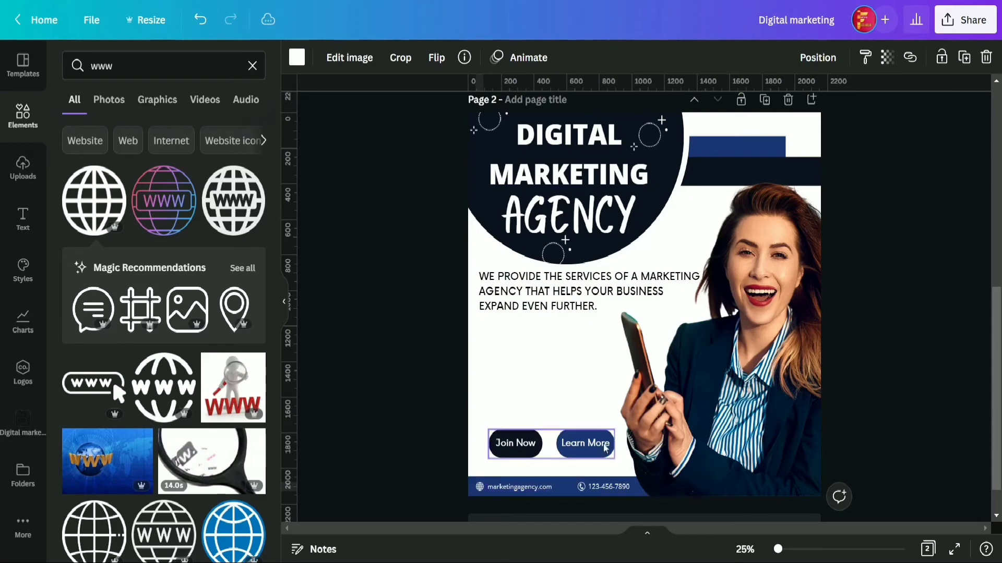
click(454, 496)
drag(480, 491, 483, 491)
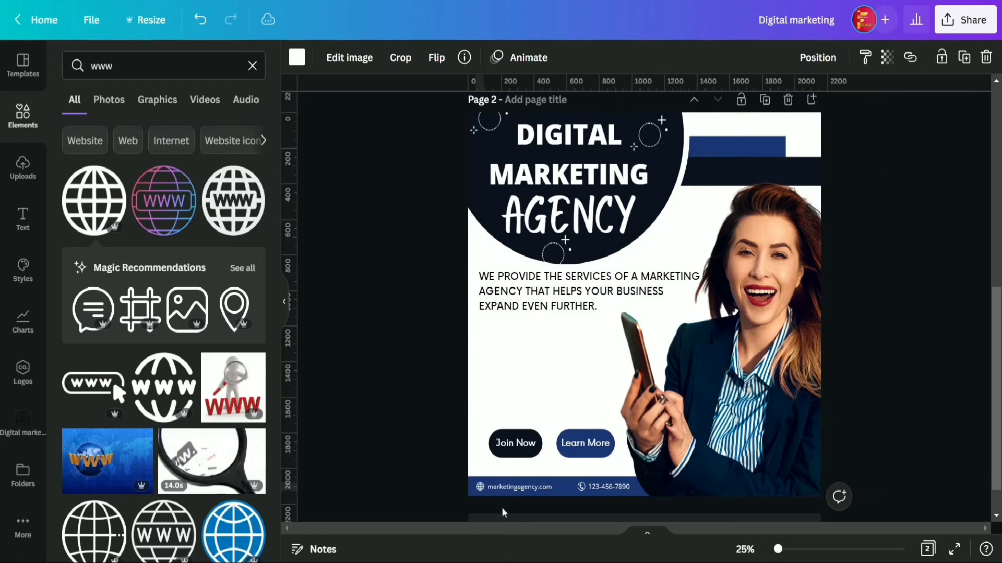
shift+click(512, 488)
click(933, 58)
click(925, 284)
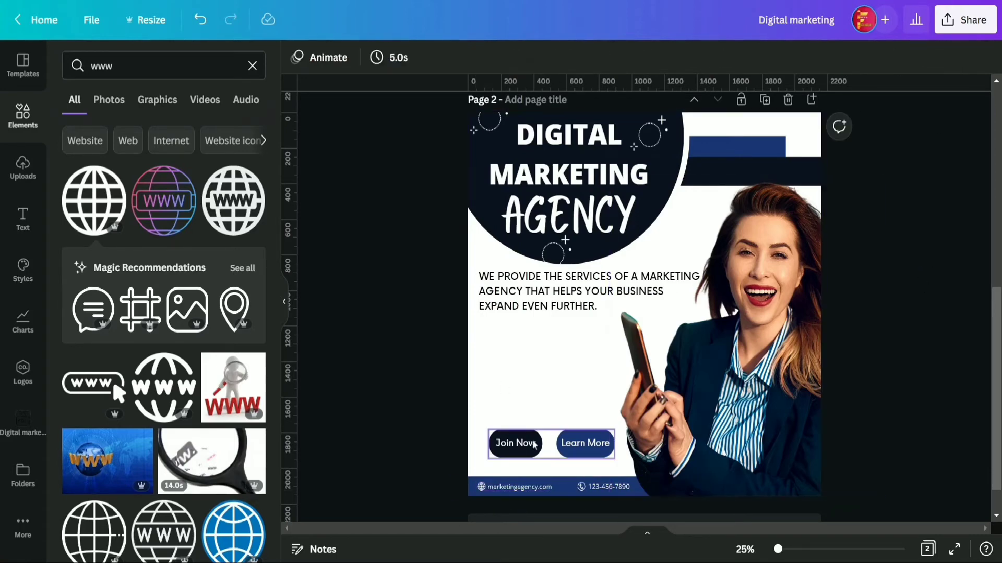
Bring up the design notes and select the page for the next text
click(318, 549)
scroll(156, 313, down, 3)
drag(167, 385, 73, 329)
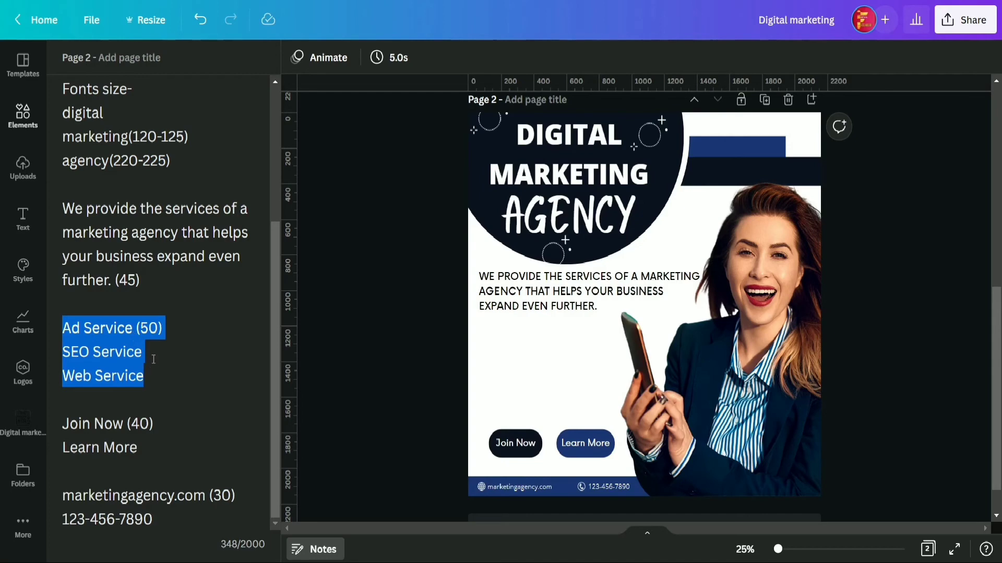
click(542, 345)
Add a subheading text box holding the pasted Ad, SEO and Web Service list at size 50
click(34, 223)
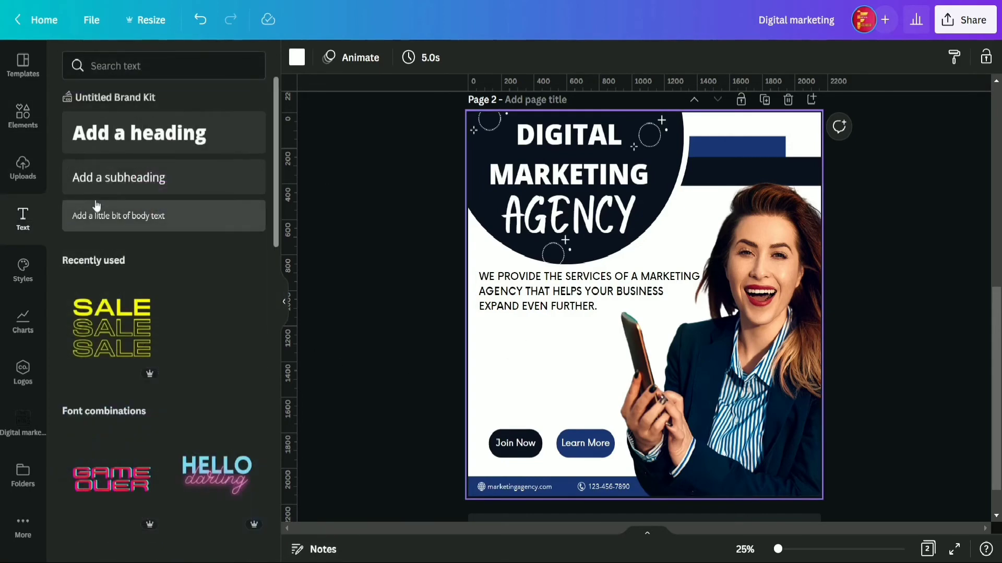
click(161, 177)
text(Ad Service (50) SEO Service Web Service)
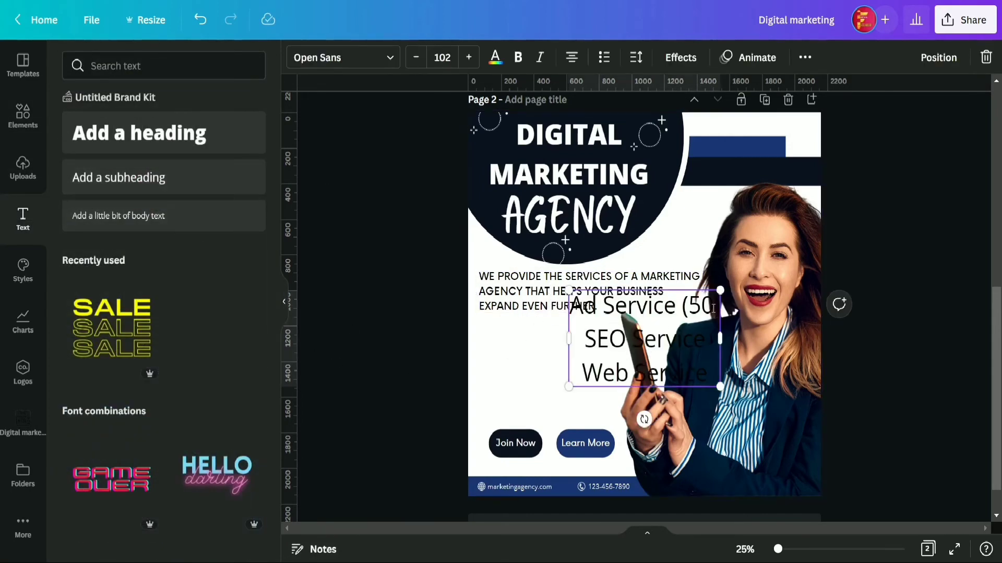
click(442, 58)
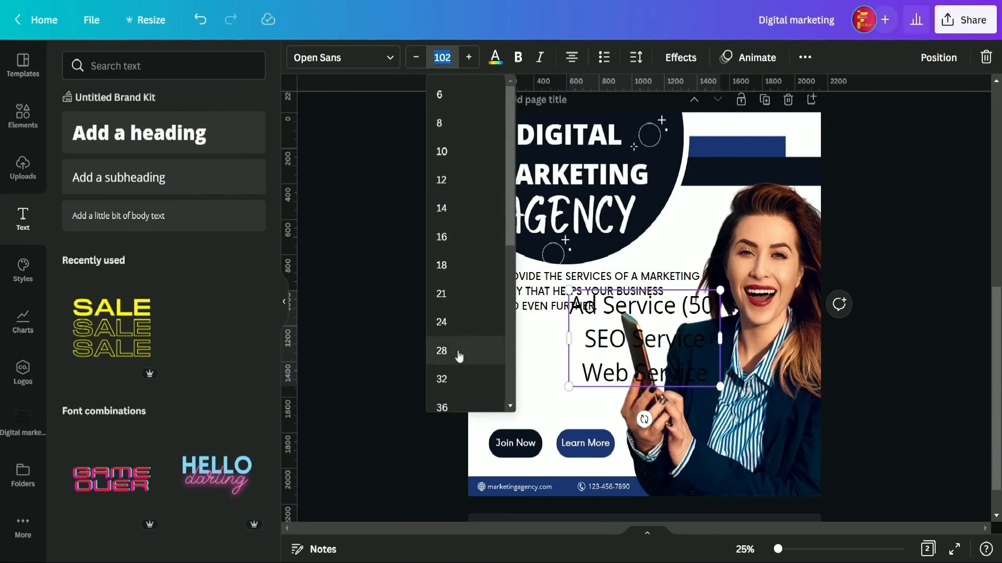
scroll(455, 339, down, 3)
click(454, 235)
click(422, 59)
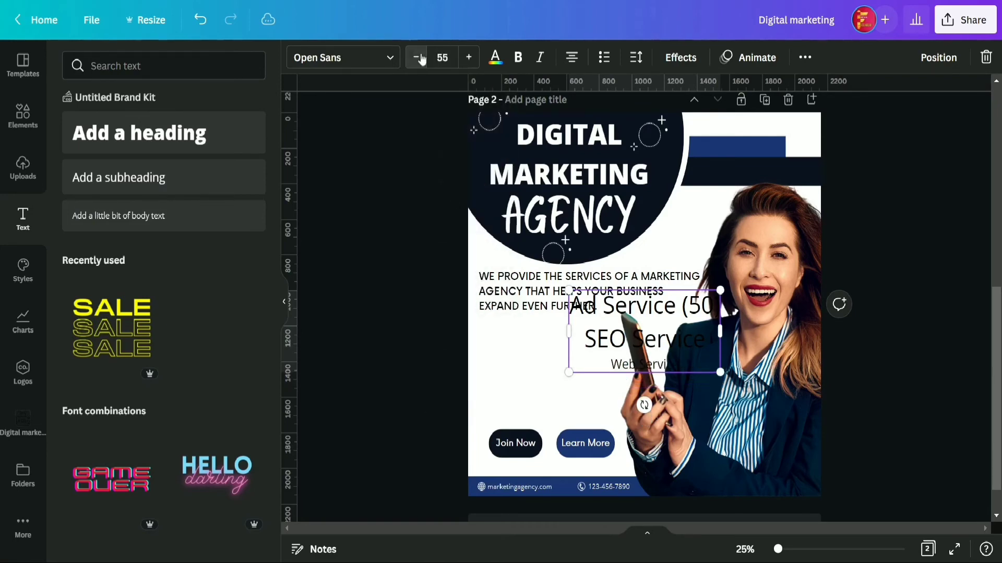
click(422, 59)
drag(696, 363, 590, 403)
Keep the services text at size 50, narrow its box and centre-align the lines
click(442, 58)
scroll(441, 267, down, 4)
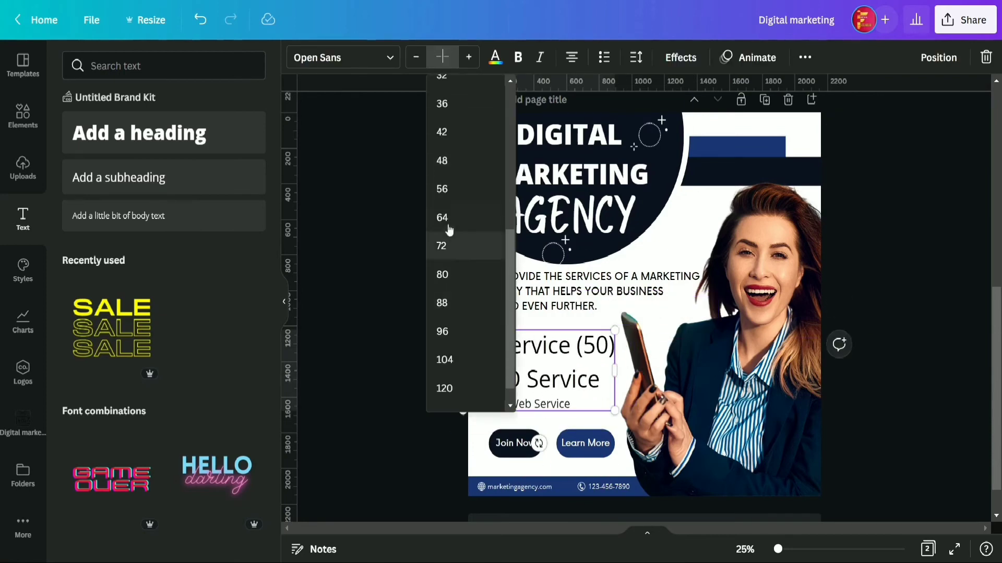
click(445, 163)
click(469, 60)
click(468, 60)
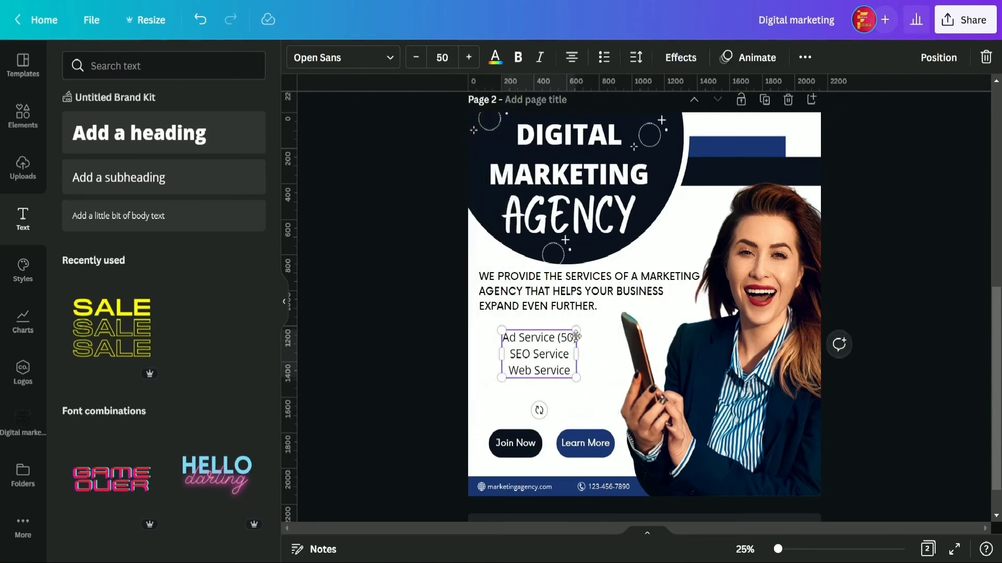
drag(576, 339, 574, 343)
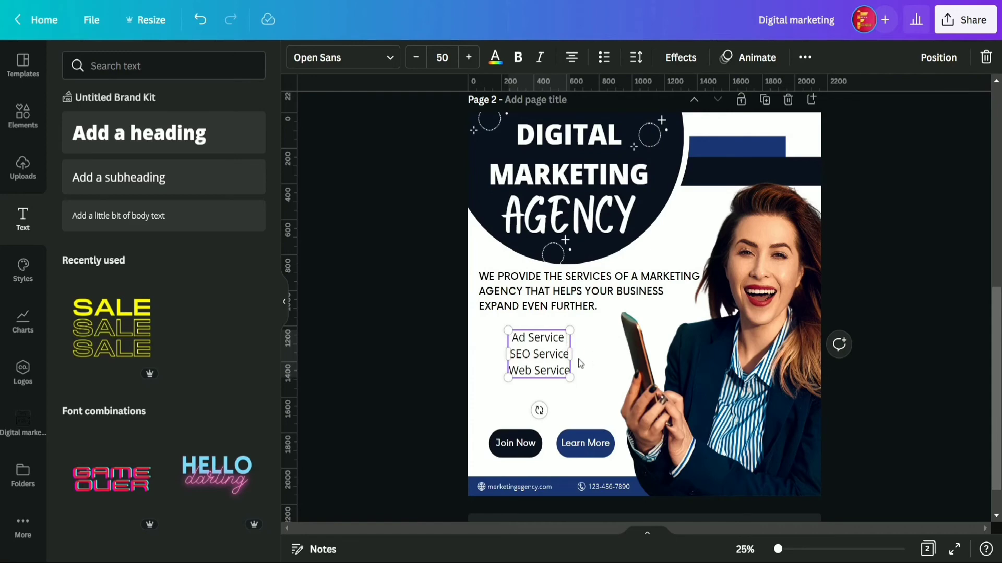
click(572, 57)
drag(550, 359, 576, 376)
Widen the letter and line spacing, enlarge the services to 55 and make them bold
click(636, 57)
mouse_move(683, 123)
mouse_down()
mouse_move(698, 123)
mouse_move(683, 124)
mouse_up()
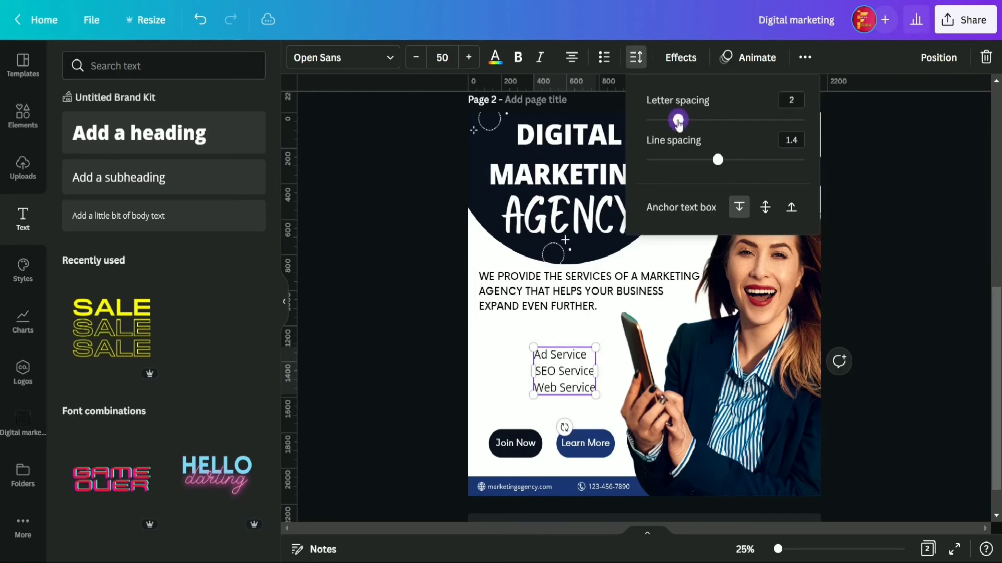
drag(716, 161, 768, 163)
mouse_move(573, 383)
mouse_down()
mouse_move(550, 371)
mouse_move(574, 370)
mouse_up()
click(469, 57)
click(468, 57)
click(469, 58)
click(469, 57)
click(469, 57)
drag(580, 376, 577, 374)
click(524, 61)
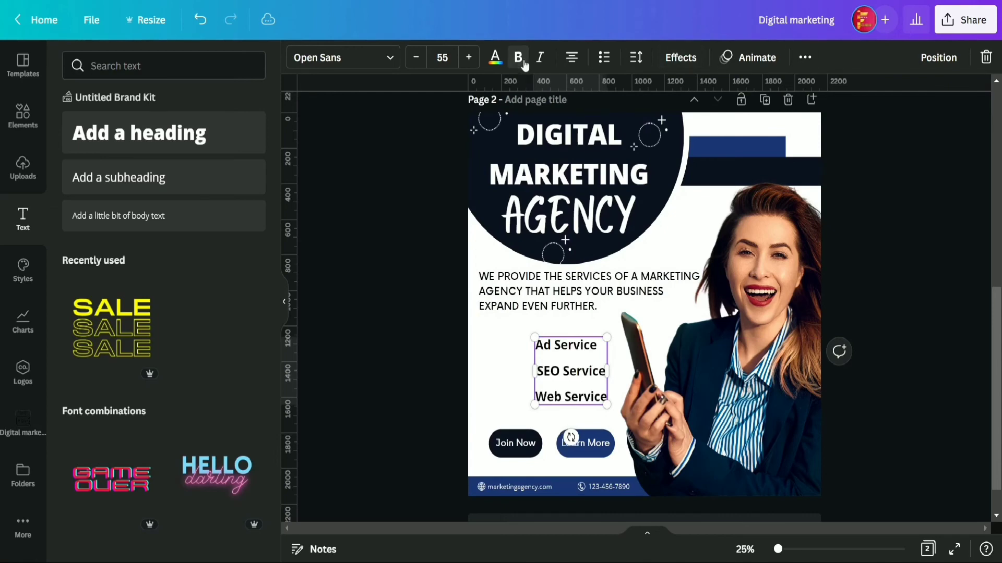
key(Escape)
click(14, 495)
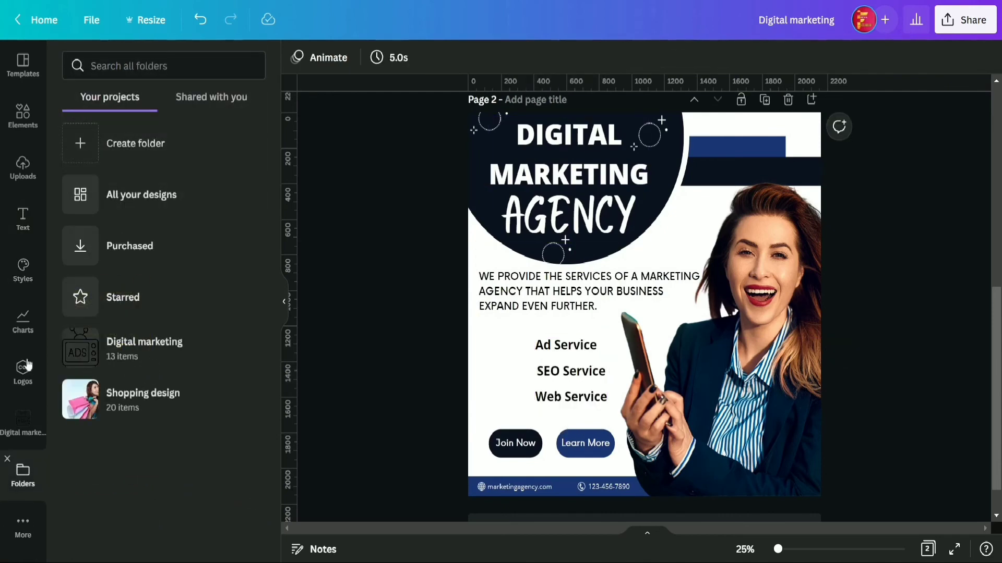
Add a square from the Digital marketing folder, fully round its corners and flatten it into a pill
click(145, 336)
scroll(149, 266, down, 3)
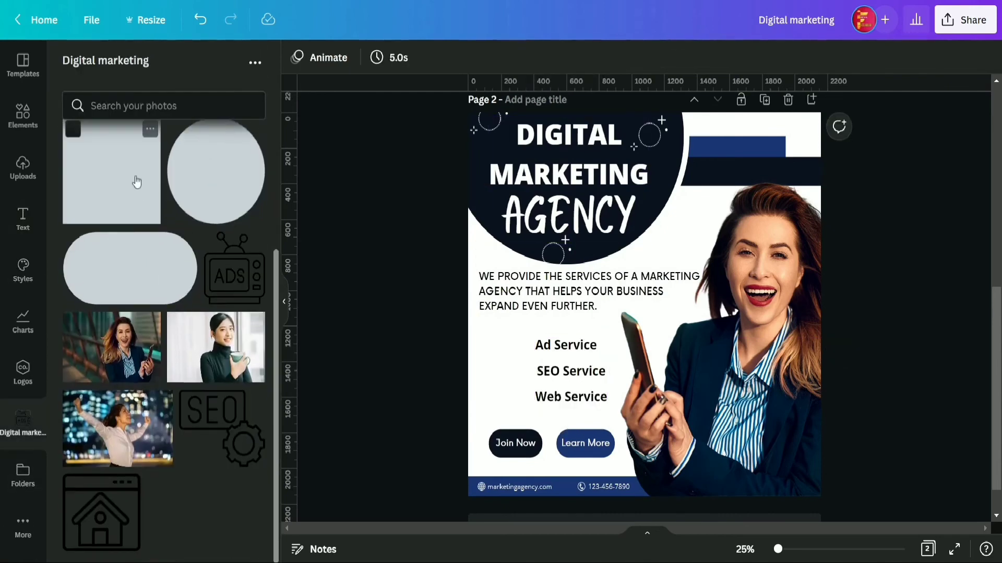
click(113, 162)
click(389, 58)
drag(471, 159, 567, 159)
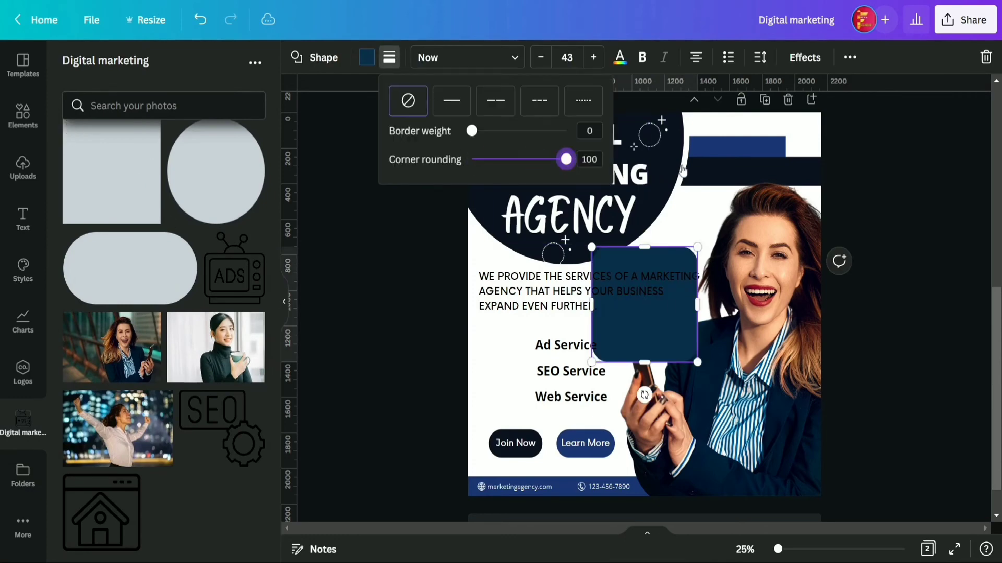
key(Escape)
drag(612, 307, 545, 368)
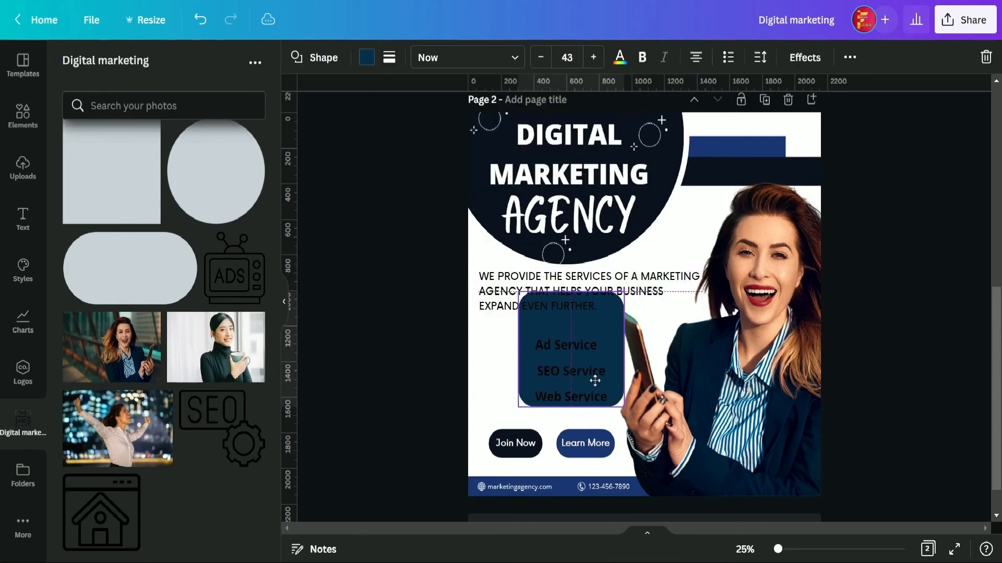
drag(583, 332, 574, 387)
Make the service text white
click(568, 356)
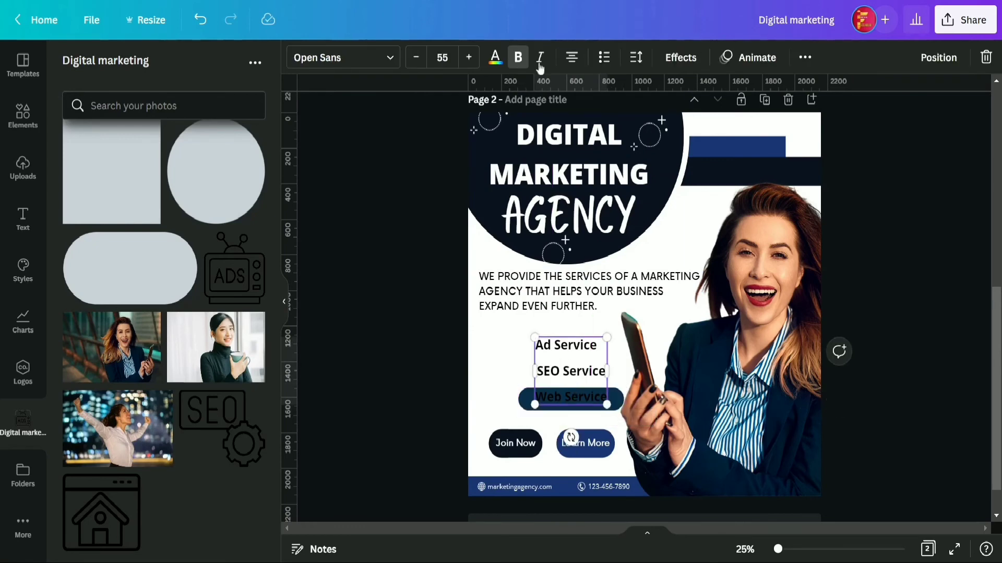
click(494, 58)
click(247, 420)
click(400, 356)
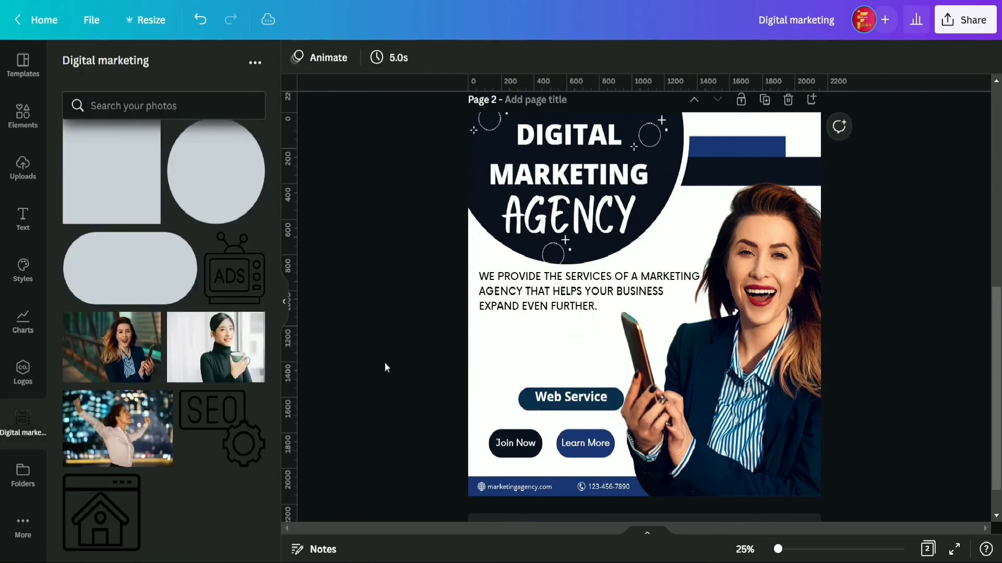
Line the pill up behind Web Service, duplicate it for Ad and SEO Service, and send pills behind the text
click(527, 403)
drag(527, 404, 573, 388)
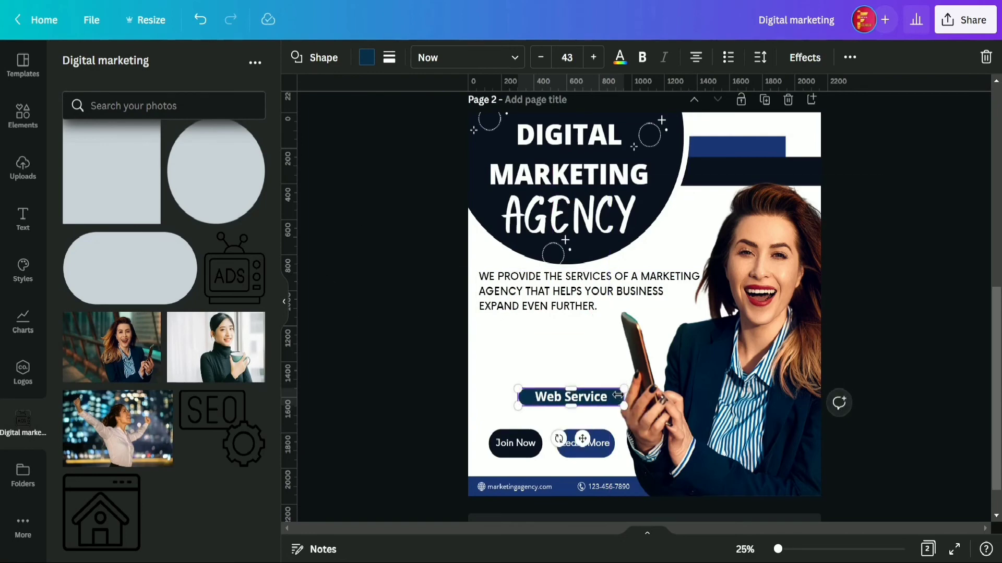
key(ctrl+d)
drag(587, 442, 600, 380)
right_click(594, 355)
click(606, 440)
right_click(601, 371)
click(659, 440)
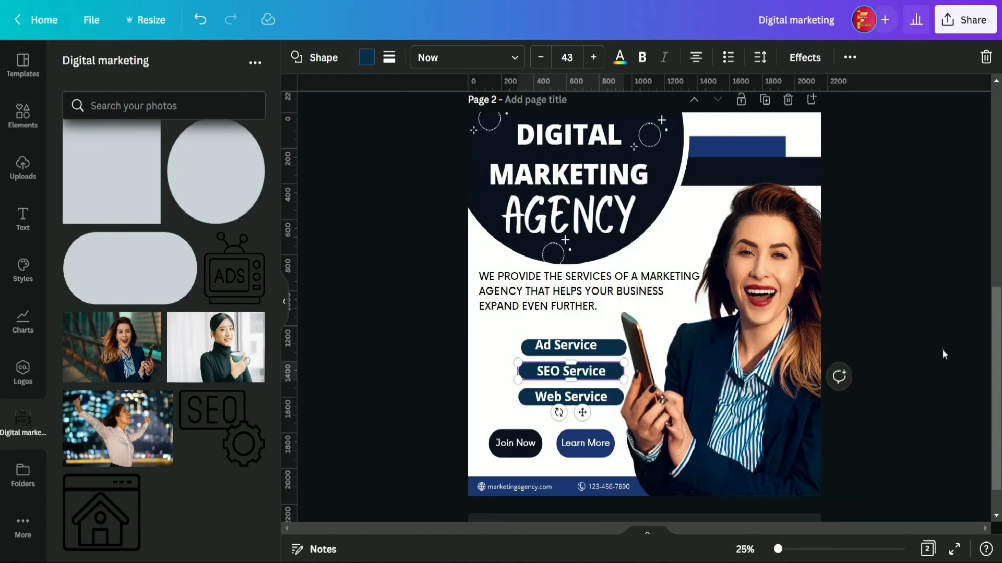
click(941, 349)
drag(558, 354, 526, 345)
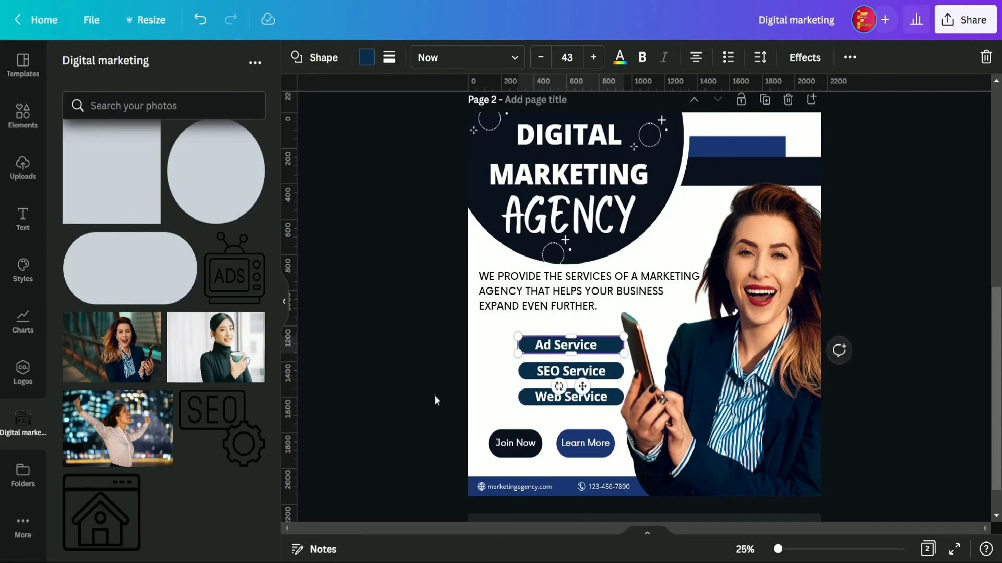
click(434, 396)
Group the three service pills and their texts
click(562, 401)
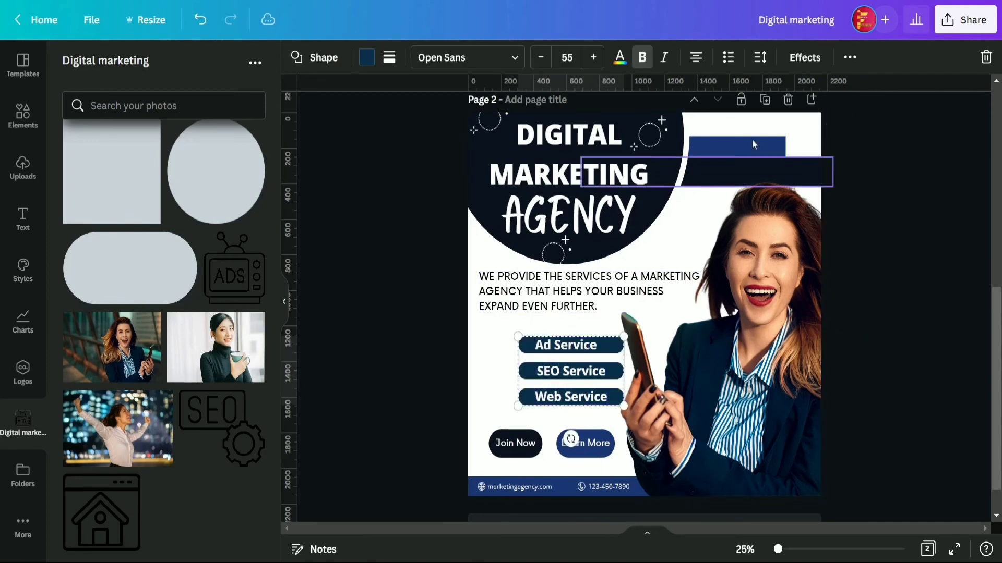
click(849, 58)
click(658, 99)
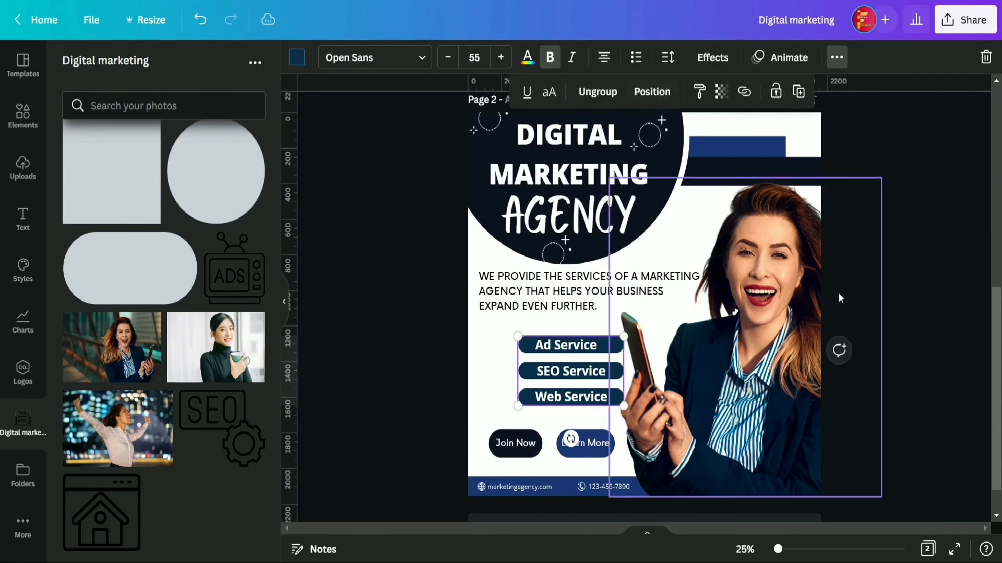
click(841, 279)
Lower the transparency of the Ad, SEO and Web Service pills to about 75–80
click(609, 348)
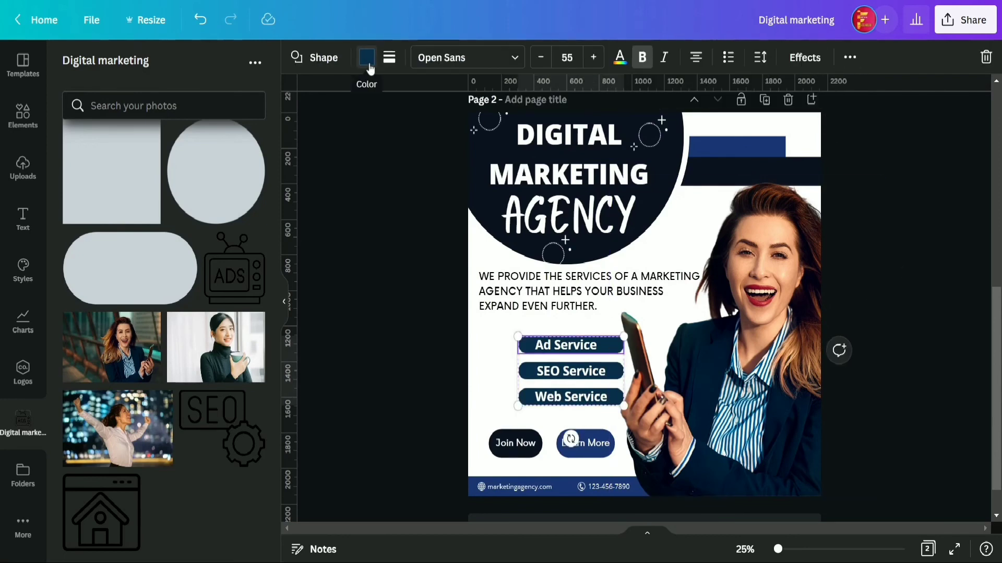
click(851, 59)
click(768, 92)
drag(762, 150, 734, 152)
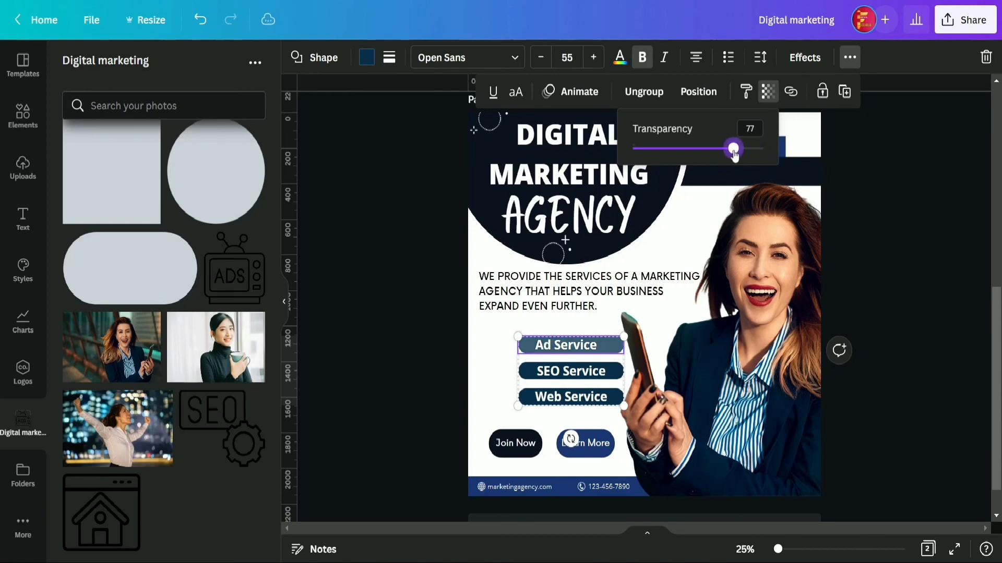
click(614, 373)
click(850, 59)
click(767, 91)
drag(763, 150, 737, 150)
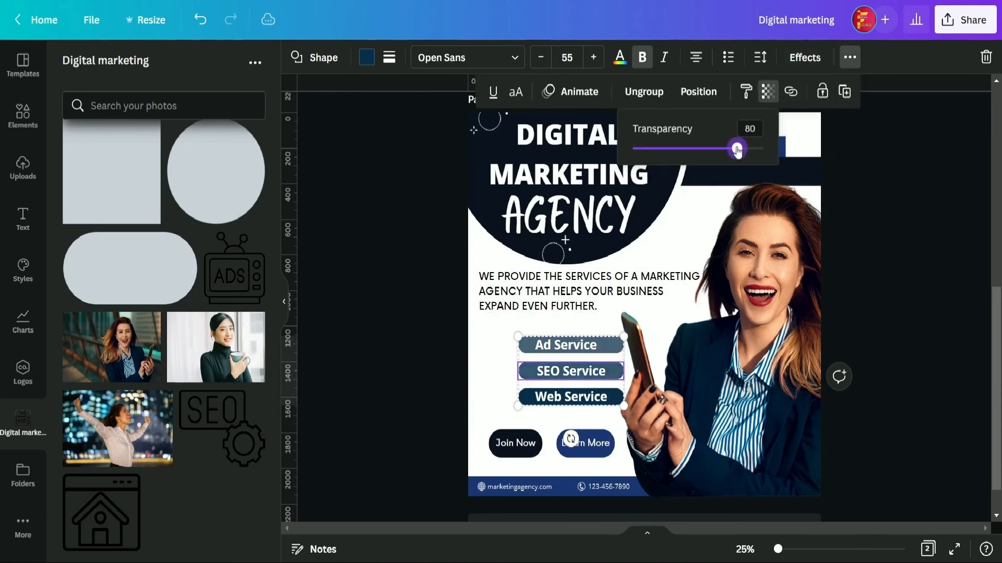
click(616, 398)
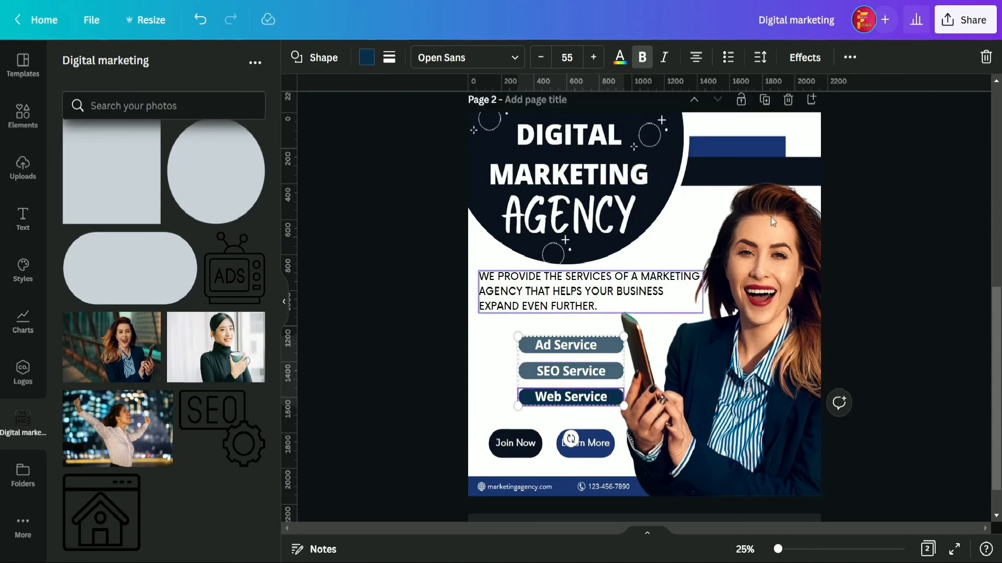
click(850, 59)
click(767, 92)
drag(762, 150, 746, 151)
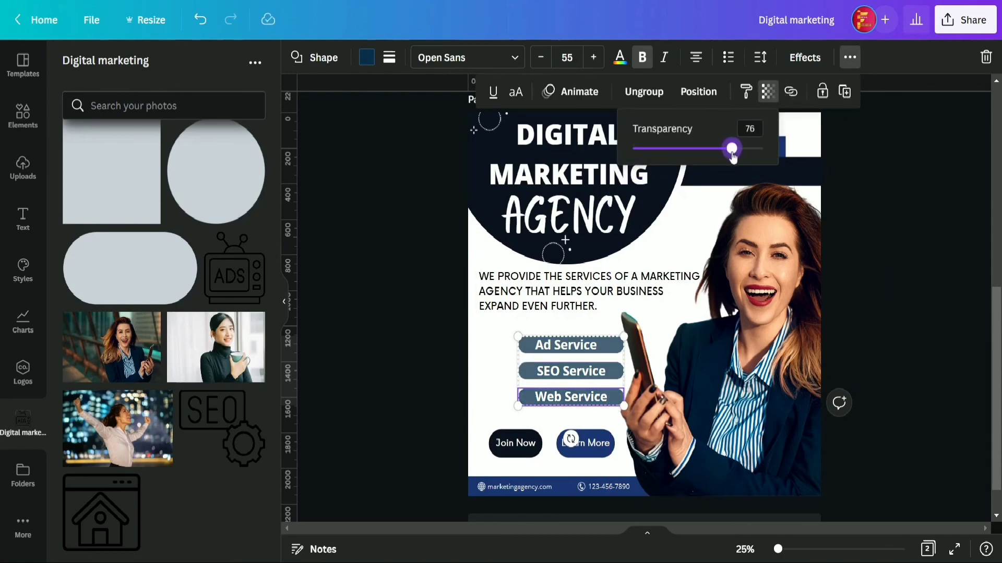
Nudge the services group slightly left into position
click(851, 215)
click(557, 404)
drag(607, 390, 607, 387)
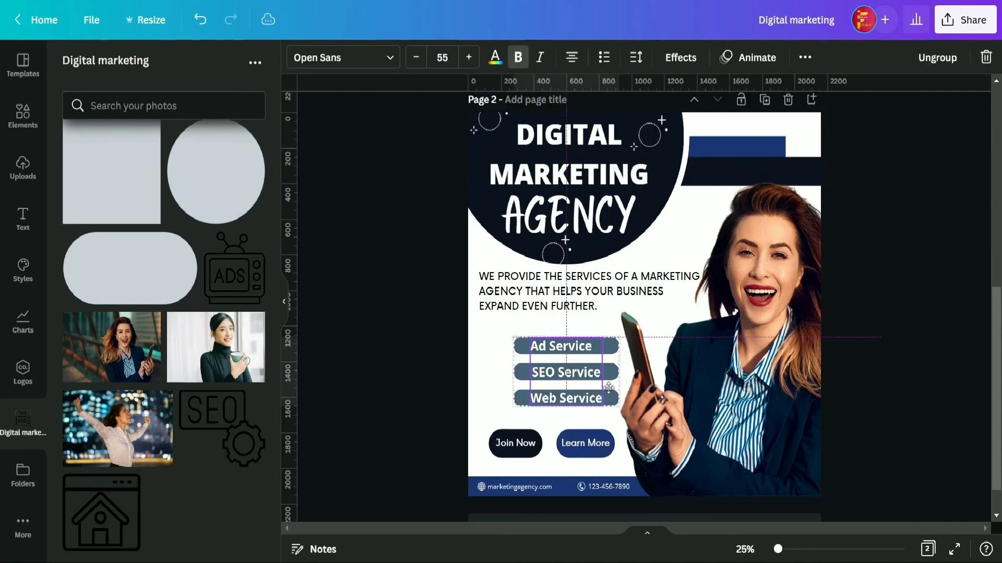
click(397, 334)
scroll(133, 331, up, 4)
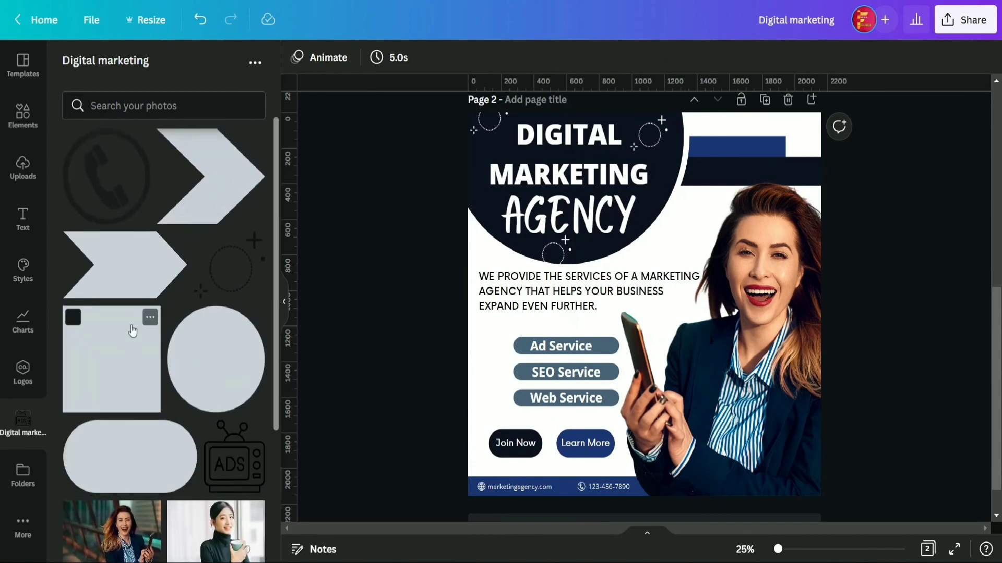
Add the chevron shape and shrink it to about 114×92 beside Ad Service
click(213, 186)
drag(738, 179, 498, 353)
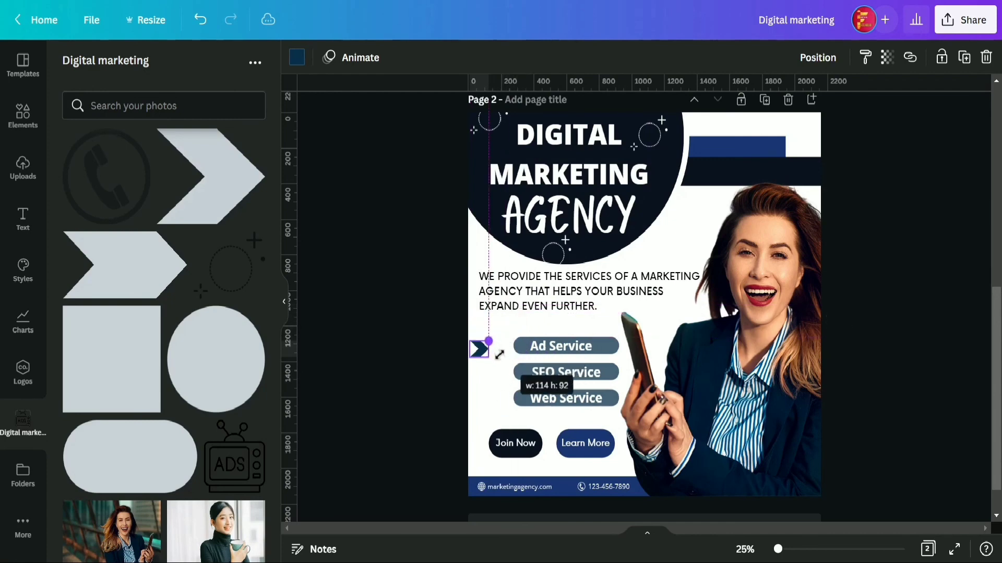